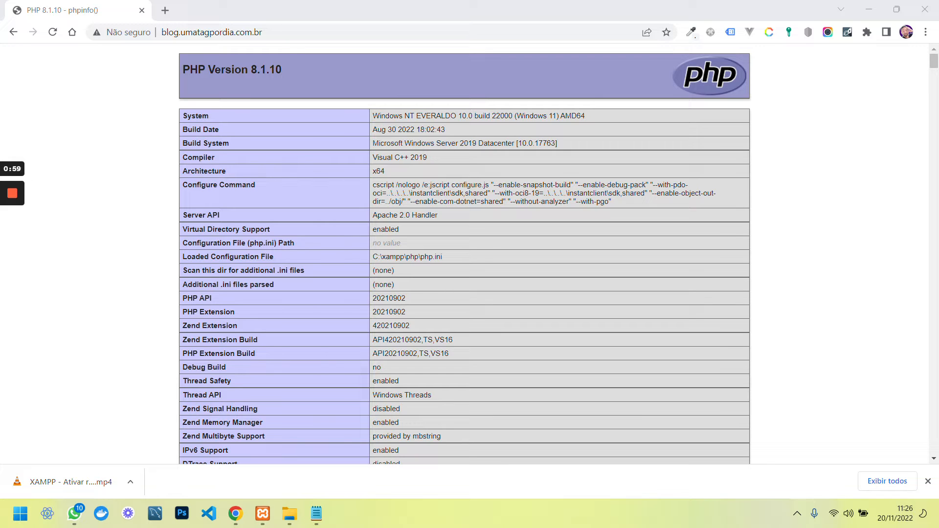
Inspect the umatagpordia.com.br domain in the blog's address bar
{"action": "left_click", "coordinate": [198, 32]}
{"action": "left_click", "coordinate": [198, 32]}
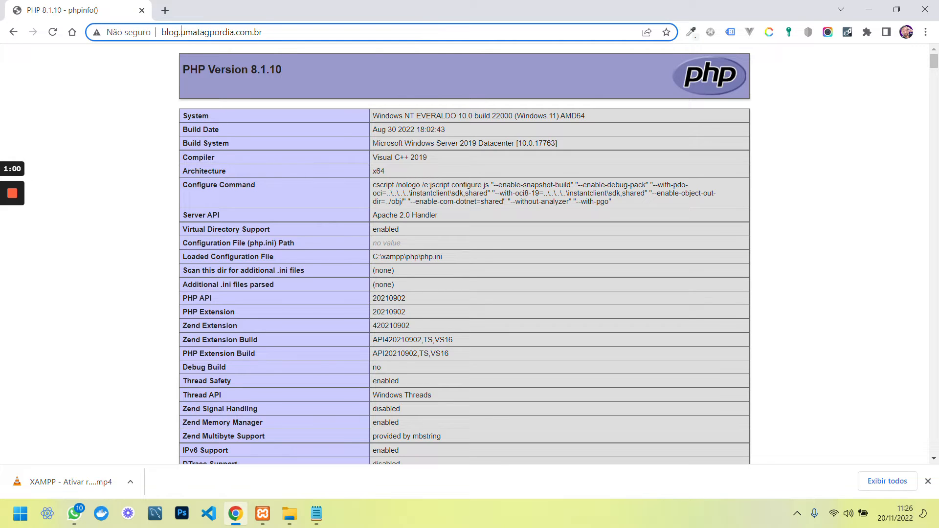
{"action": "left_click_drag", "start_coordinate": [181, 33], "coordinate": [376, 44]}
{"action": "mouse_move", "coordinate": [272, 32]}
{"action": "left_mouse_down"}
{"action": "mouse_move", "coordinate": [185, 32]}
{"action": "mouse_move", "coordinate": [263, 33]}
{"action": "left_mouse_up"}
{"action": "left_click", "coordinate": [182, 32]}
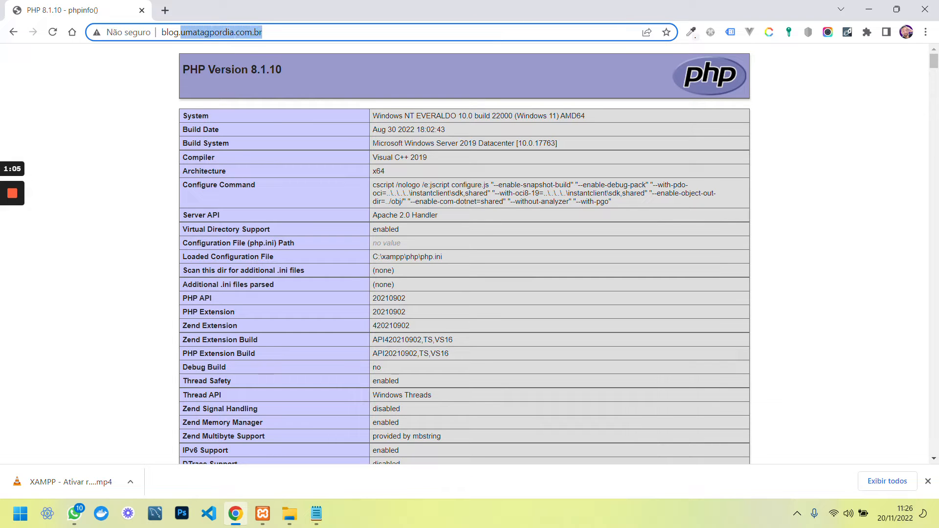
{"action": "left_click", "coordinate": [263, 32]}
{"action": "left_click_drag", "start_coordinate": [263, 32], "coordinate": [174, 32]}
{"action": "left_click", "coordinate": [174, 33]}
{"action": "double_click", "coordinate": [174, 32]}
{"action": "left_click", "coordinate": [263, 33]}
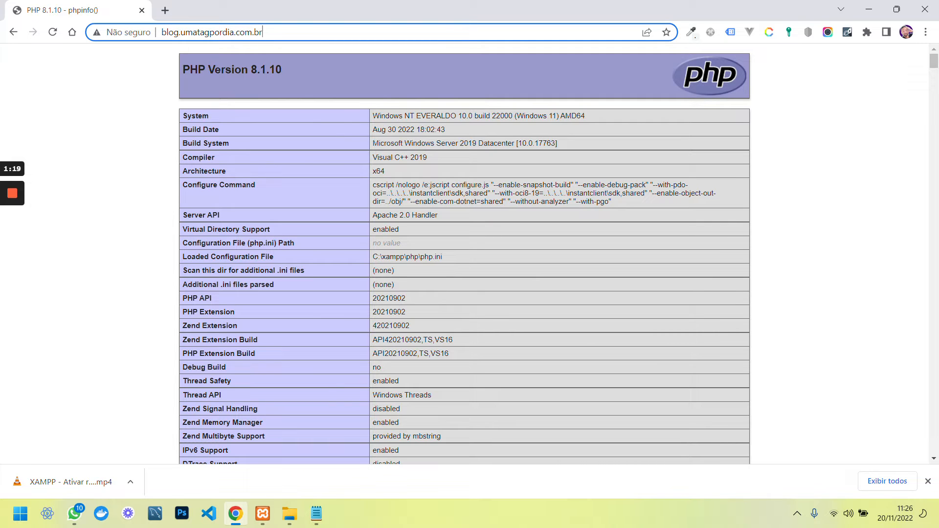
Search Google for 'wordpress download' and open the WordPress.org Brasil download page
{"action": "left_click", "coordinate": [164, 11]}
{"action": "type", "text": "wordpress d"}
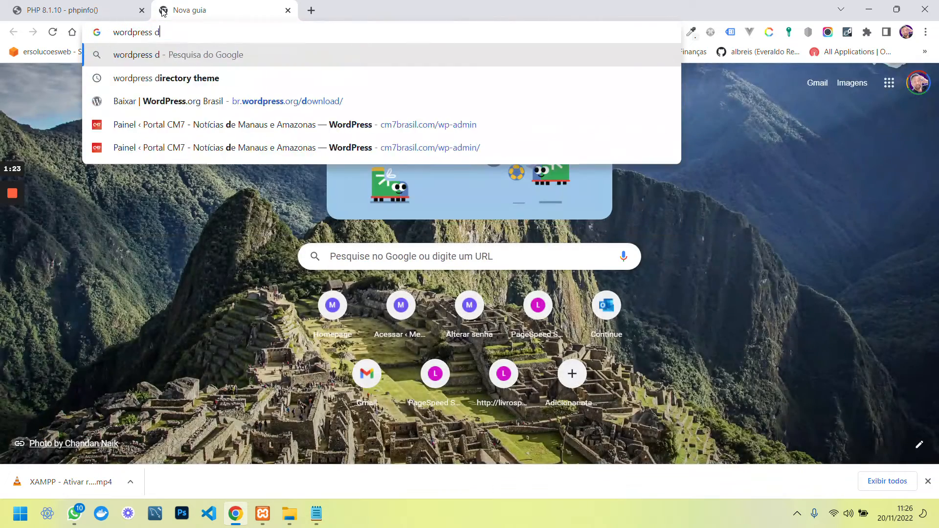
{"action": "type", "text": "ownload"}
{"action": "key", "text": "Return"}
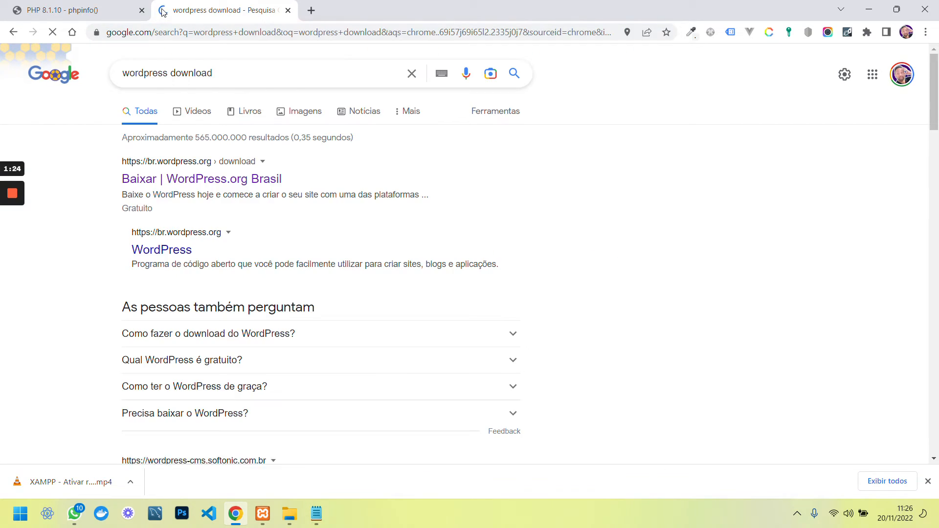
{"action": "left_click", "coordinate": [216, 181]}
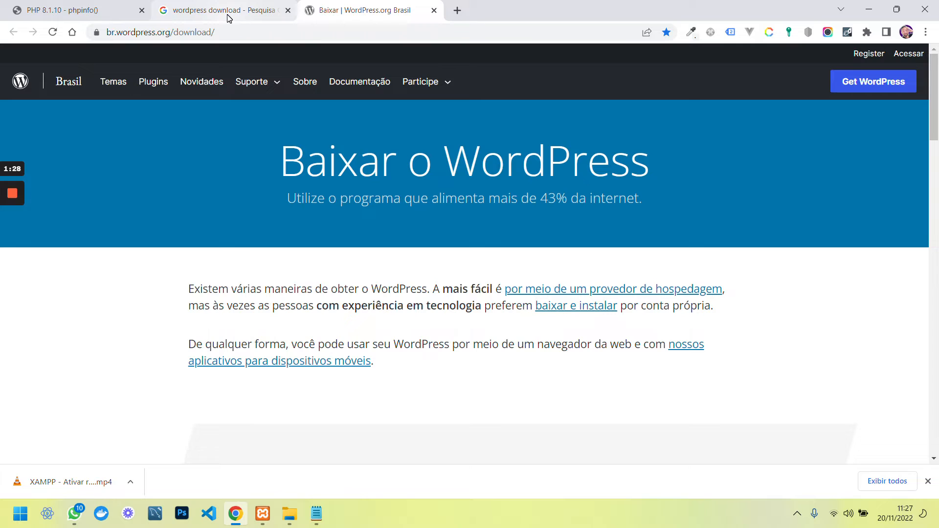
{"action": "middle_click", "coordinate": [228, 20]}
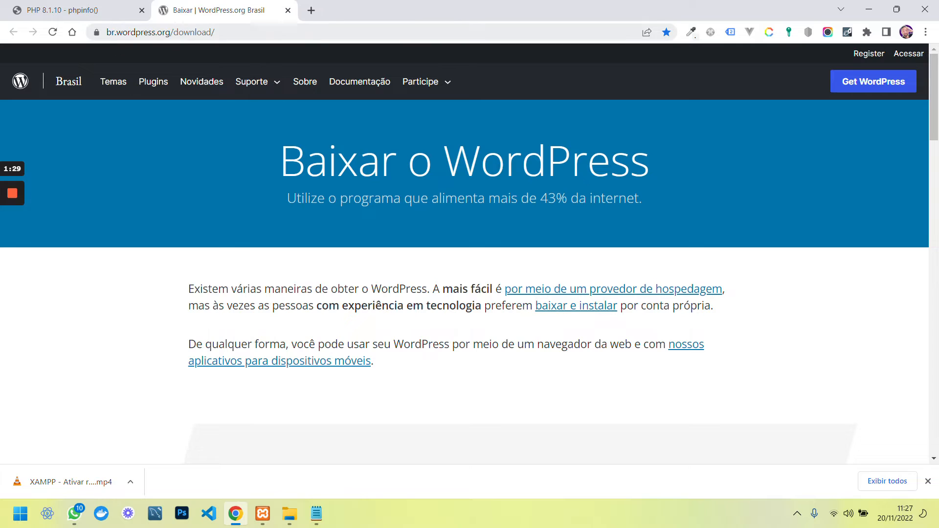
Start the WordPress 6.1.1 download from the br.wordpress.org page with 'Baixar o WordPress 6.1.1'
{"action": "left_click", "coordinate": [147, 32]}
{"action": "double_click", "coordinate": [151, 32]}
{"action": "key", "text": "Left"}
{"action": "left_click_drag", "start_coordinate": [199, 32], "coordinate": [155, 32]}
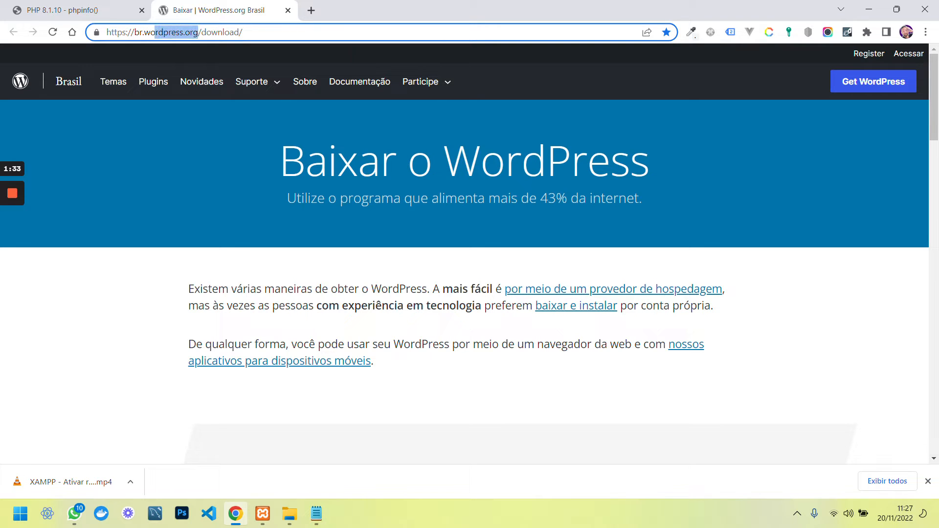
{"action": "left_click", "coordinate": [149, 33]}
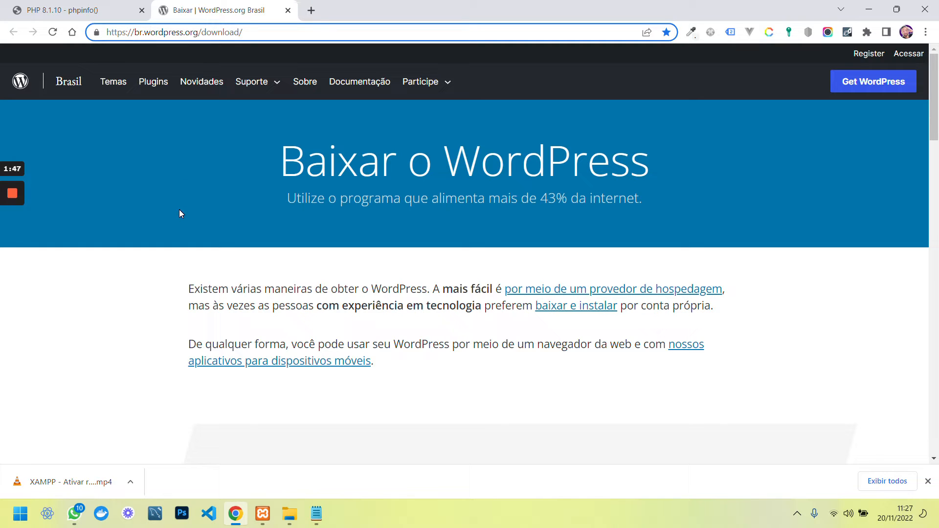
{"action": "scroll", "coordinate": [179, 213], "scroll_direction": "down", "scroll_amount": 5}
{"action": "scroll", "coordinate": [211, 214], "scroll_direction": "down", "scroll_amount": 10}
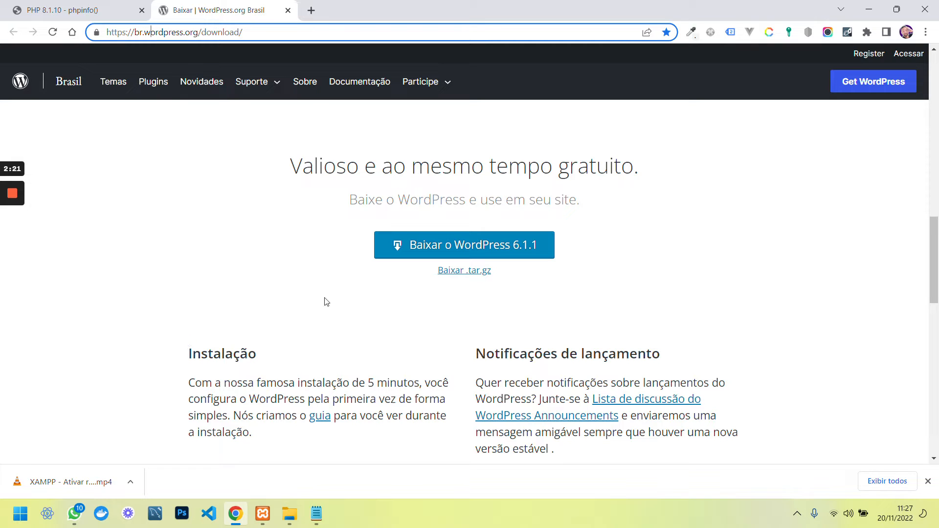
{"action": "left_click", "coordinate": [416, 250]}
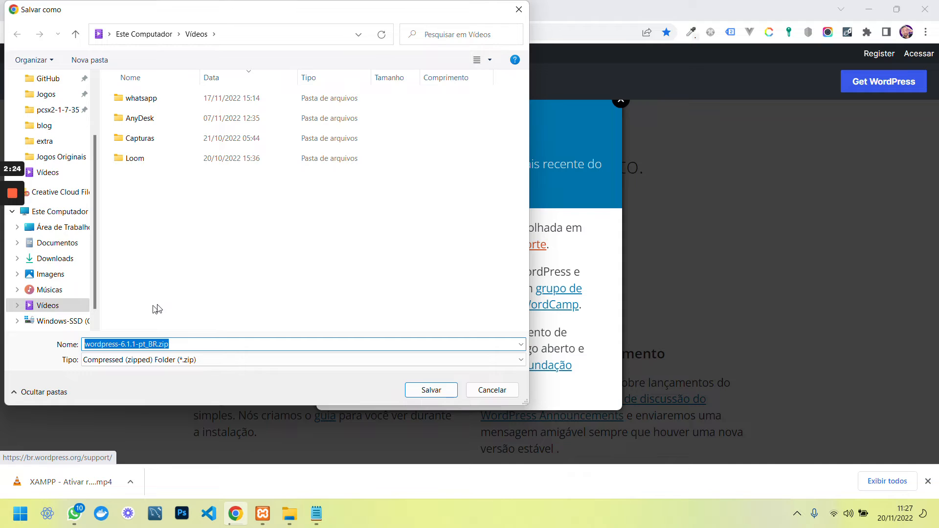
Save wordpress-6.1.1-pt_BR.zip into C:\xampp\htdocs\blog and open the finished download's options
{"action": "scroll", "coordinate": [49, 141], "scroll_direction": "up", "scroll_amount": 2}
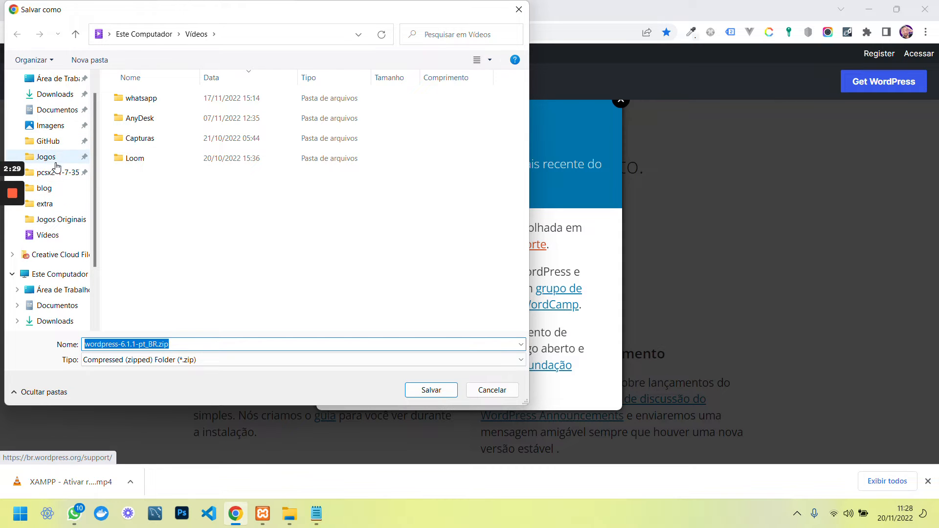
{"action": "left_click", "coordinate": [58, 190]}
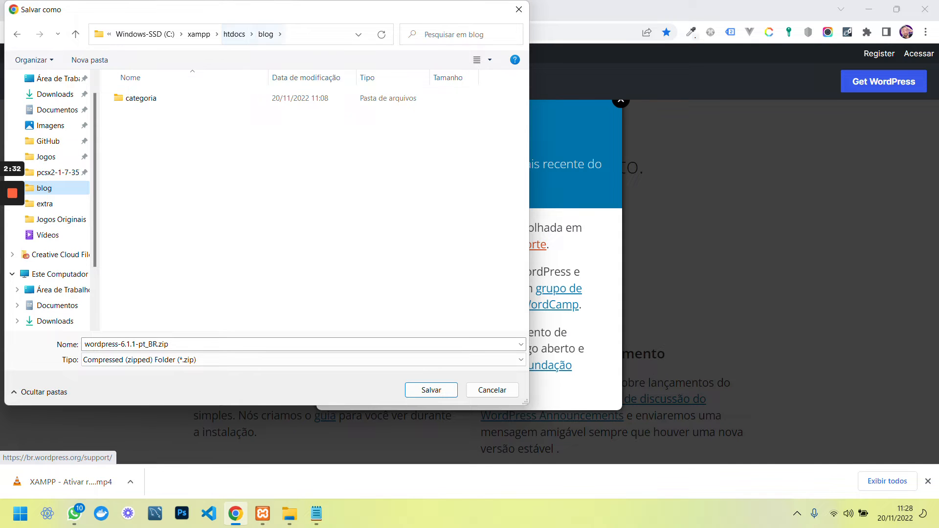
{"action": "left_click", "coordinate": [431, 391]}
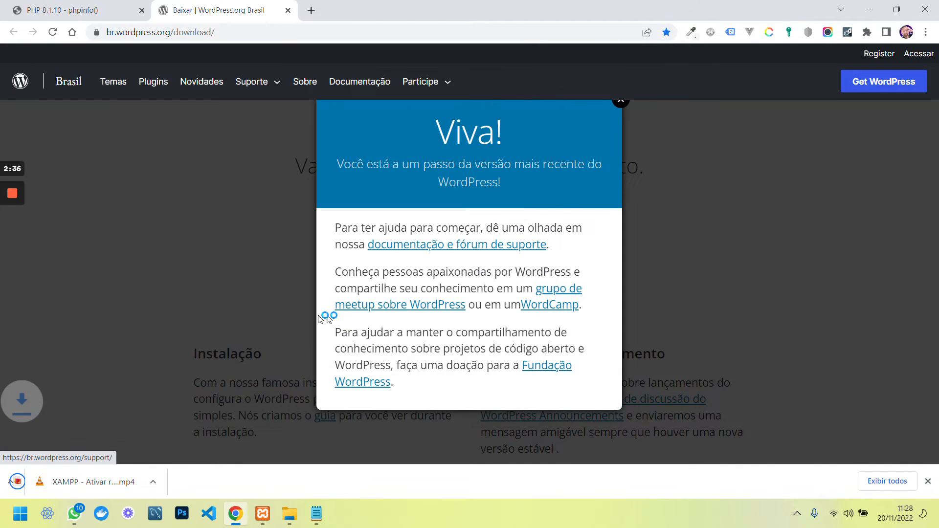
{"action": "left_click", "coordinate": [130, 485]}
Show wordpress-6.1.1-pt_BR.zip in its folder and run Extrair Tudo into the blog folder
{"action": "left_click", "coordinate": [157, 437]}
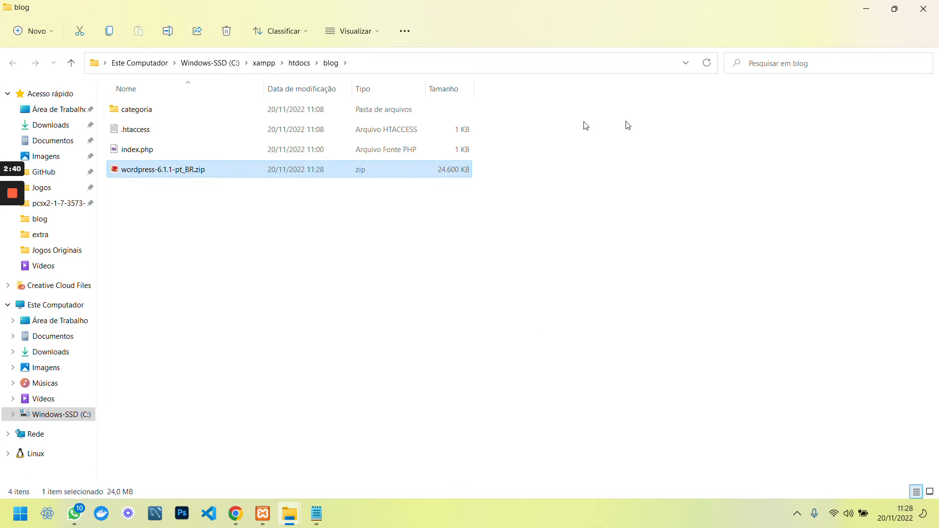
{"action": "right_click", "coordinate": [132, 171]}
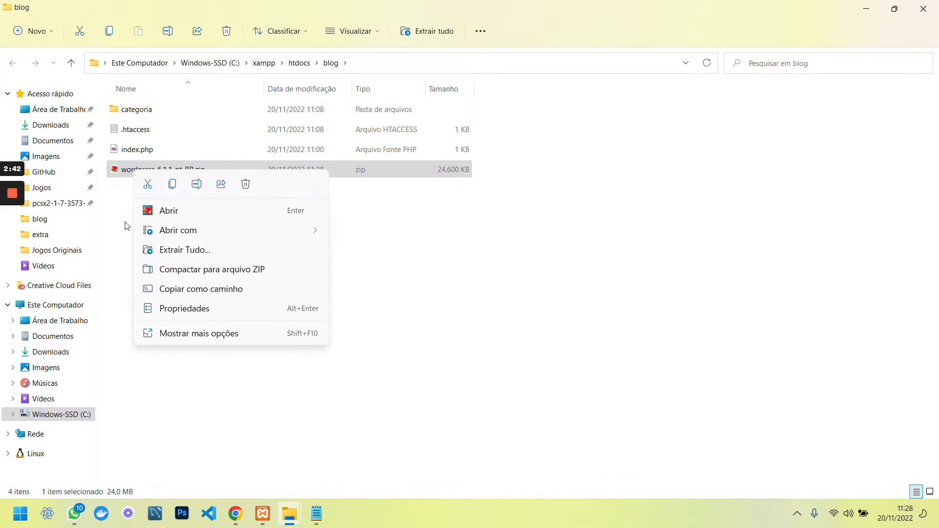
{"action": "left_click", "coordinate": [245, 252]}
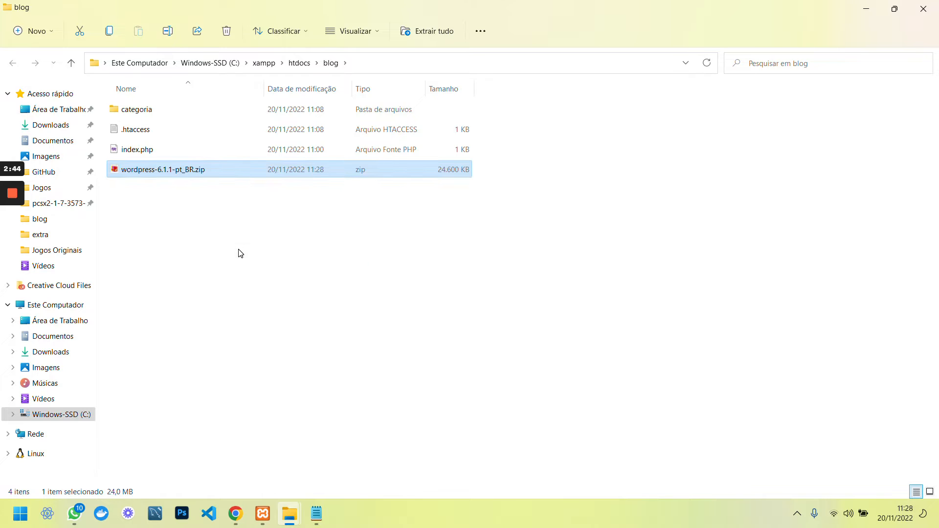
{"action": "left_click", "coordinate": [565, 382]}
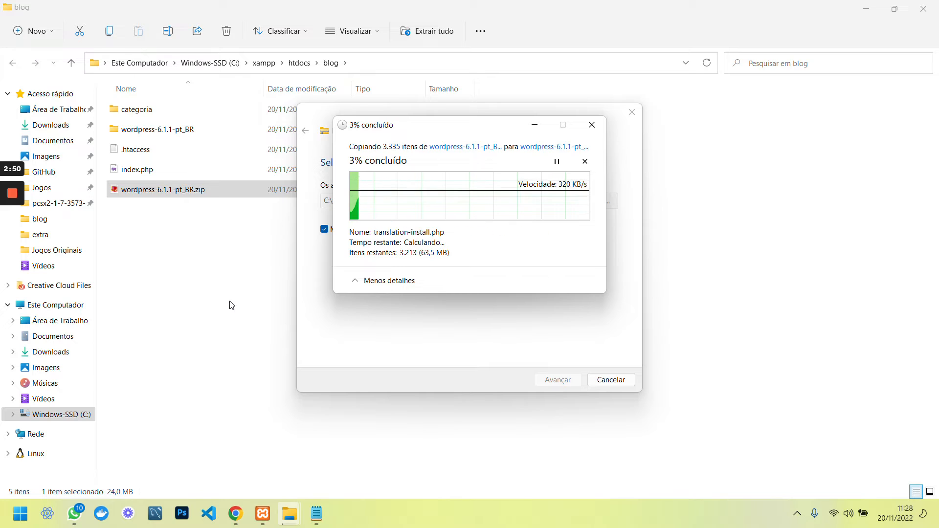
{"action": "mouse_move", "coordinate": [19, 195]}
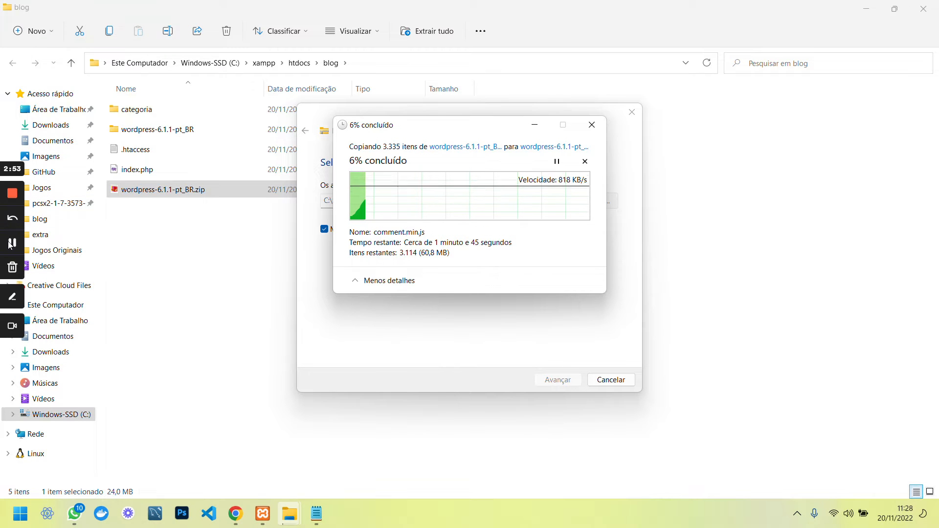
{"action": "left_click", "coordinate": [12, 242]}
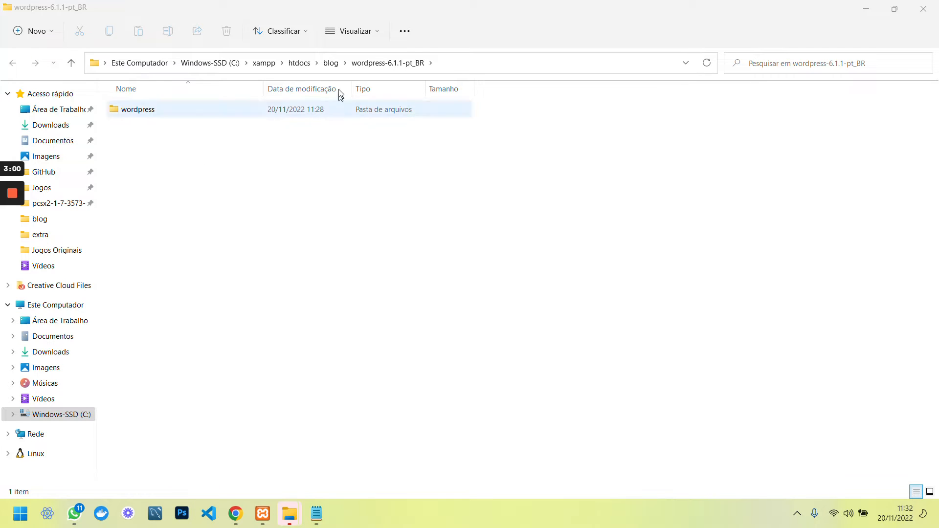
Move all files from the extracted wordpress folder into blog, replacing the existing index.php
{"action": "left_click", "coordinate": [331, 62]}
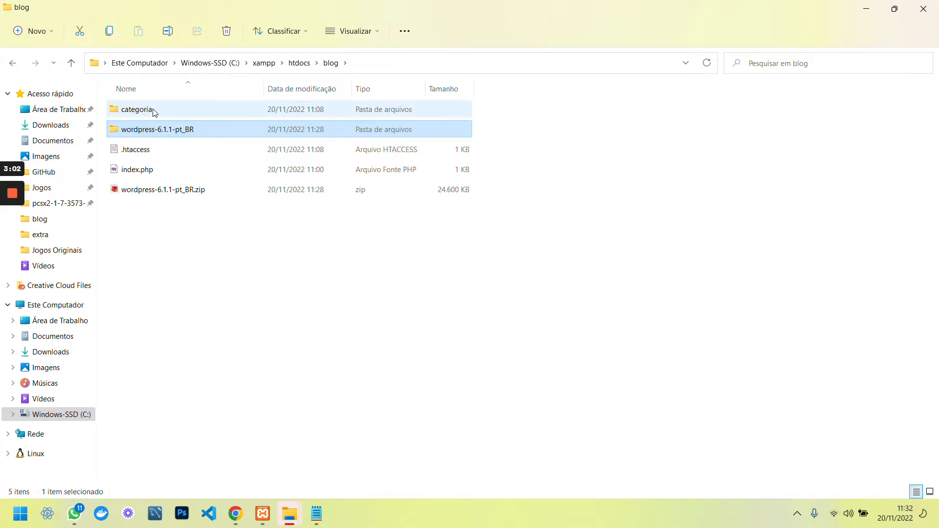
{"action": "double_click", "coordinate": [139, 131]}
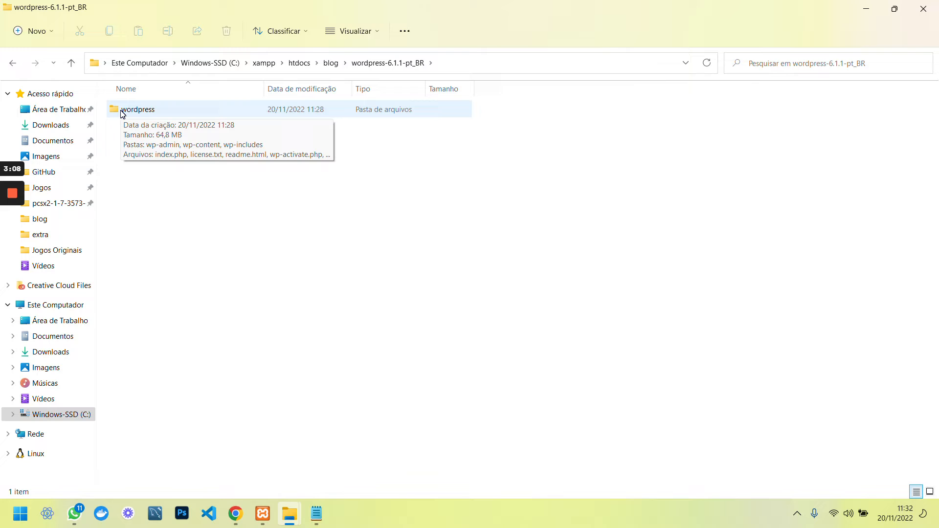
{"action": "double_click", "coordinate": [123, 112]}
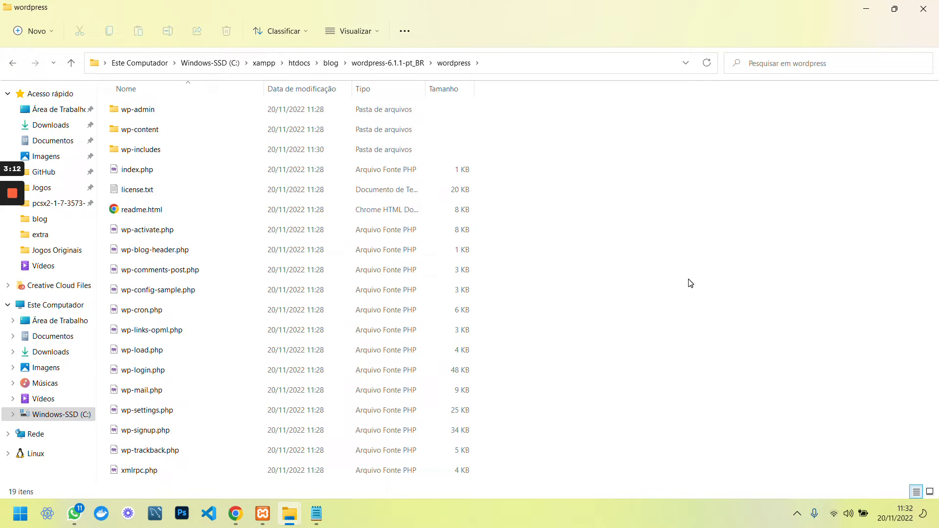
{"action": "key", "text": "ctrl+a"}
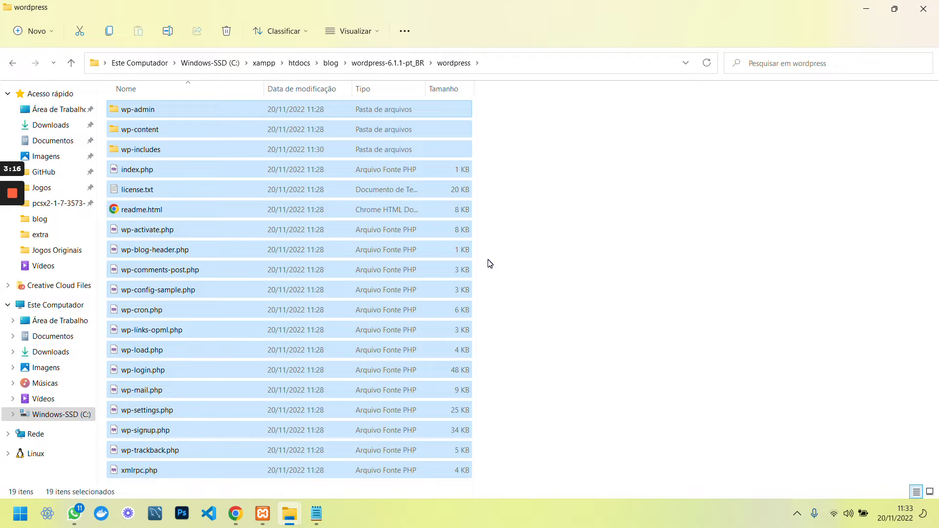
{"action": "key", "text": "ctrl+x"}
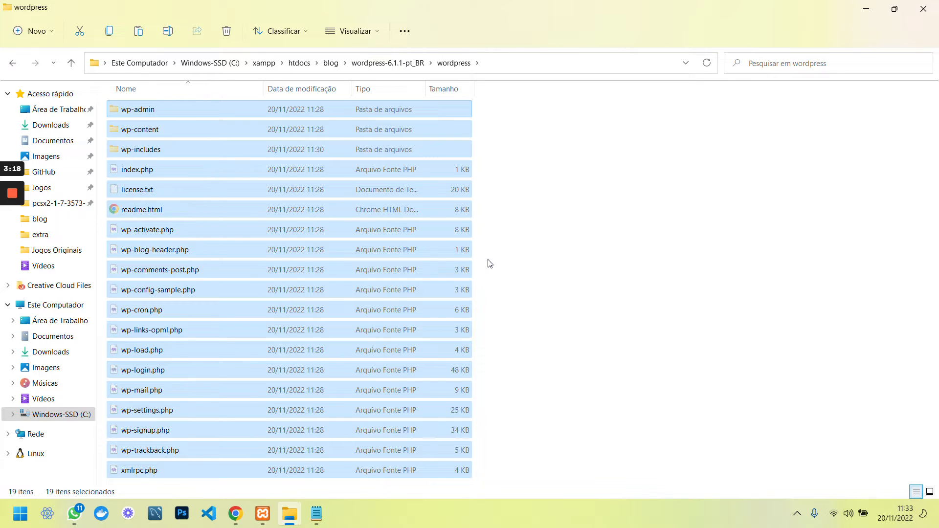
{"action": "left_click", "coordinate": [331, 63]}
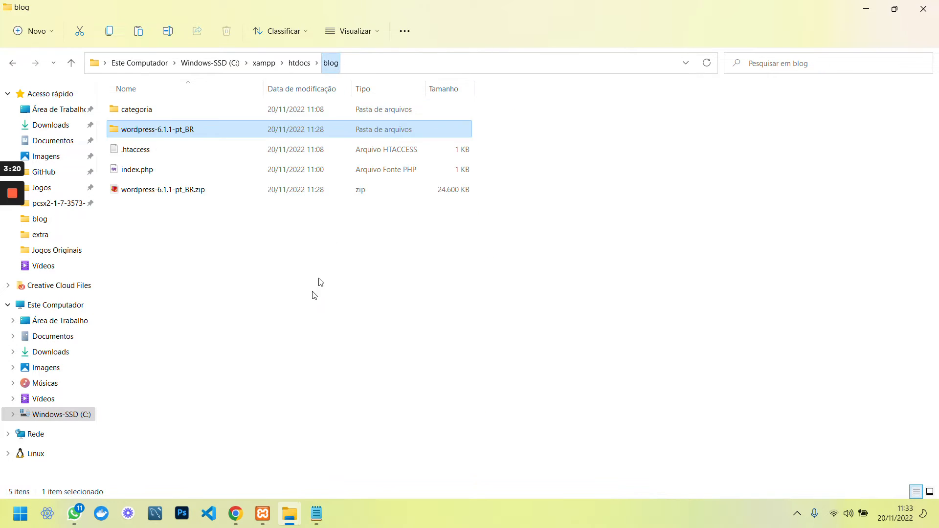
{"action": "left_click", "coordinate": [257, 315]}
{"action": "key", "text": "ctrl+v"}
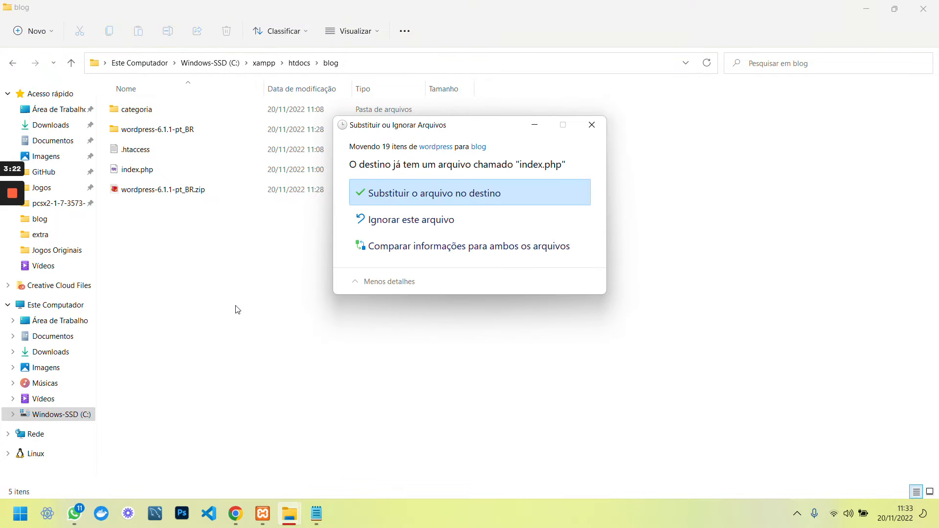
{"action": "left_click", "coordinate": [391, 199]}
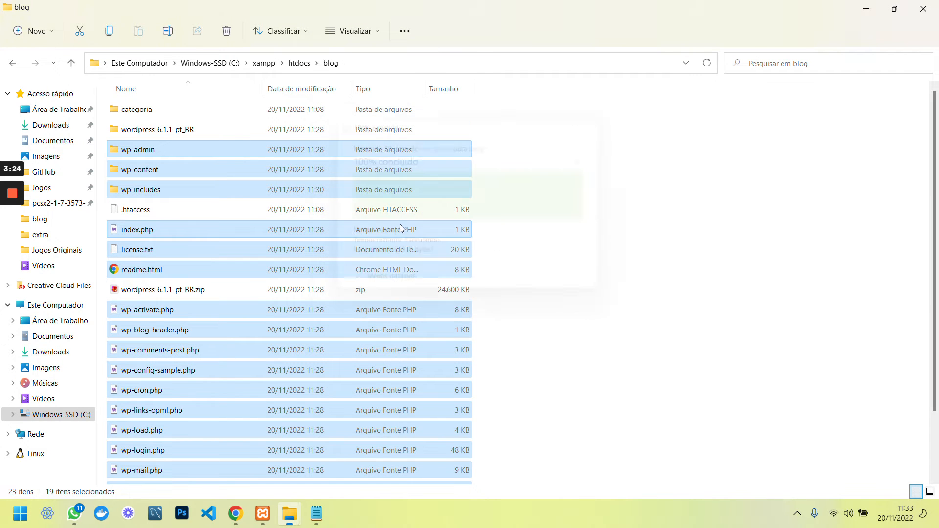
Delete the WordPress zip, the leftover wordpress-6.1.1-pt_BR folder and the categoria folder
{"action": "left_click", "coordinate": [221, 290]}
{"action": "key", "text": "Delete"}
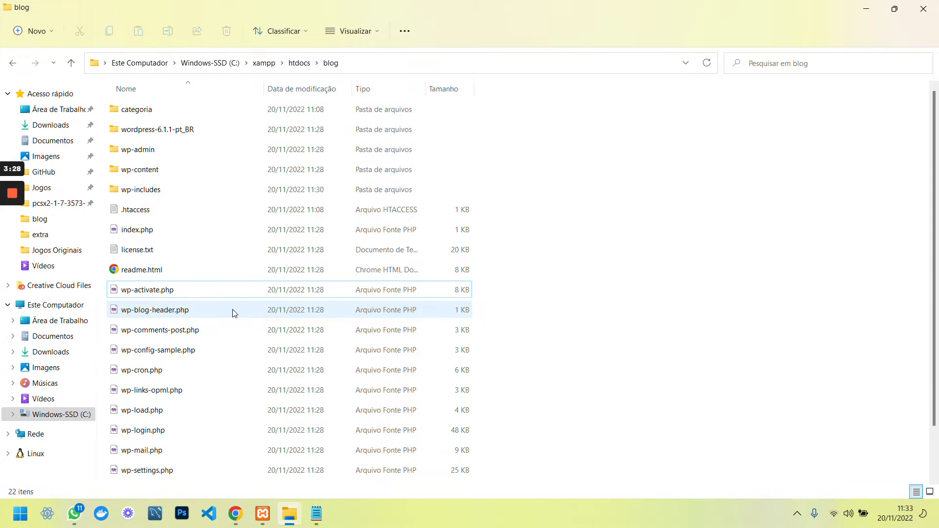
{"action": "left_click", "coordinate": [188, 130]}
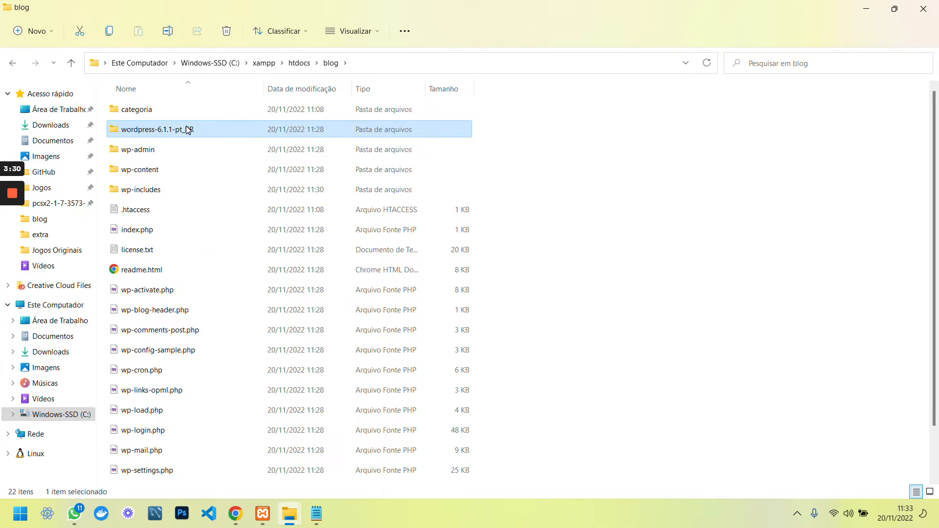
{"action": "key", "text": "Delete"}
{"action": "left_click", "coordinate": [135, 113]}
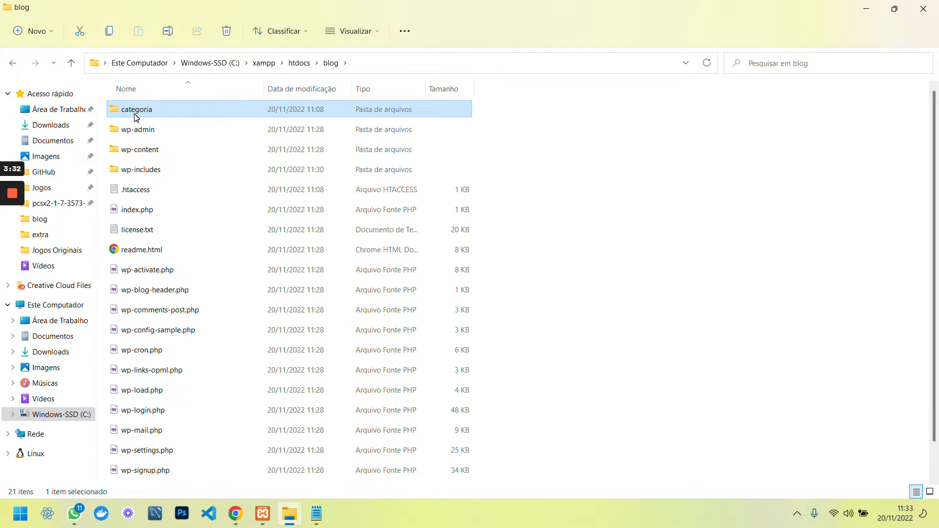
{"action": "key", "text": "Delete"}
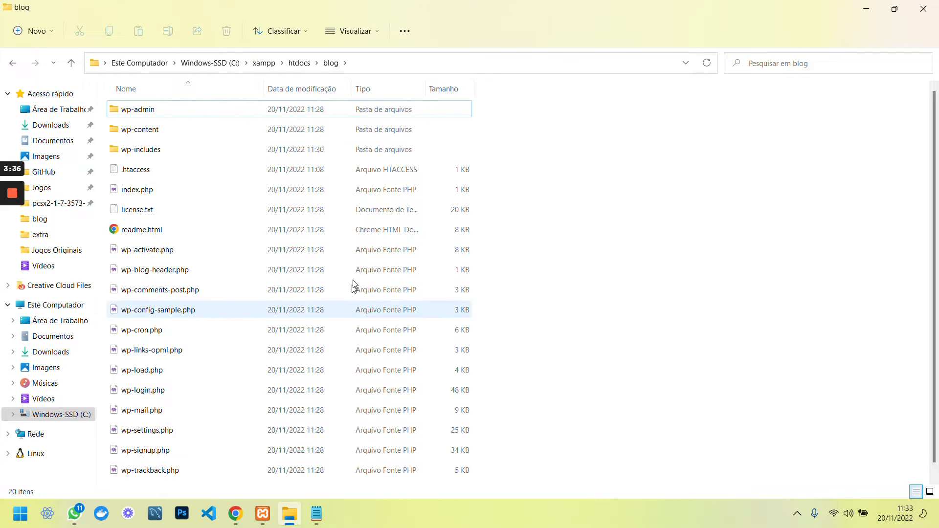
Open the blog folder's .htaccess file in Notepad for editing
{"action": "scroll", "coordinate": [205, 225], "scroll_direction": "down", "scroll_amount": 1}
{"action": "left_click", "coordinate": [150, 156]}
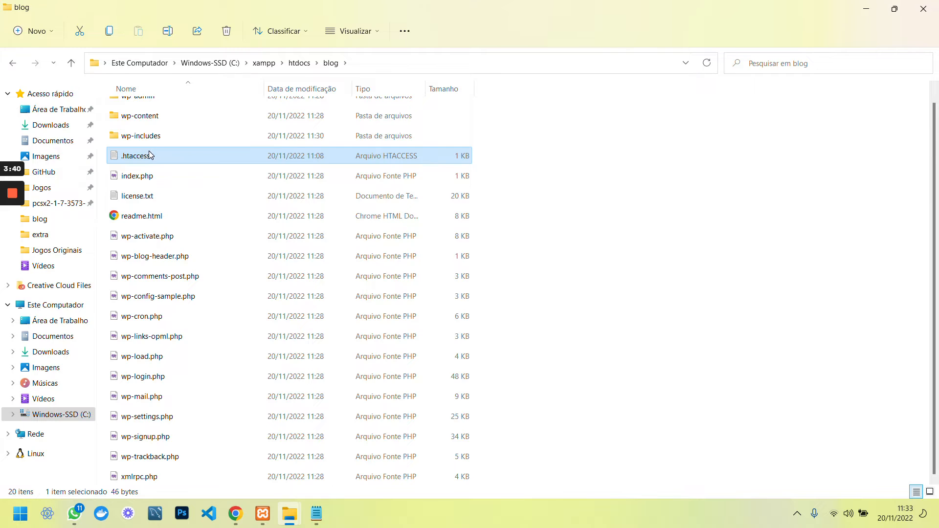
{"action": "double_click", "coordinate": [151, 155]}
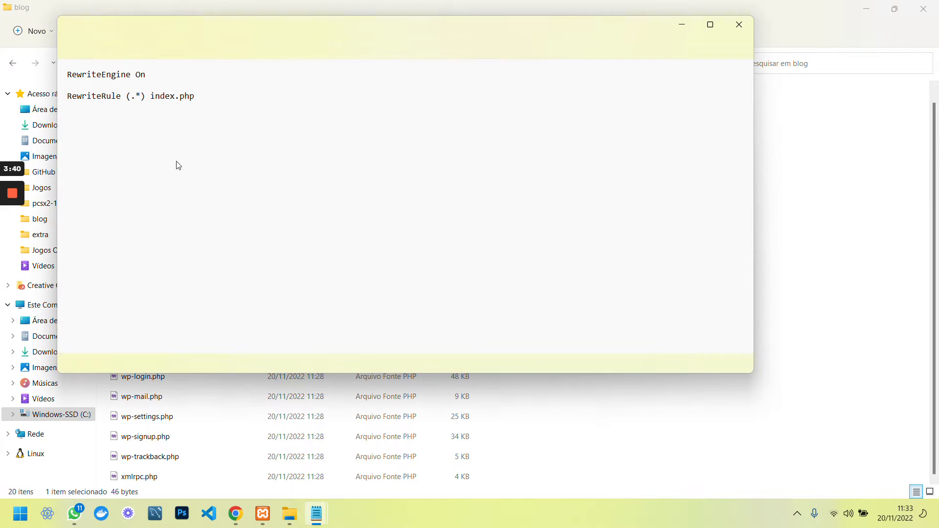
{"action": "left_click", "coordinate": [738, 25]}
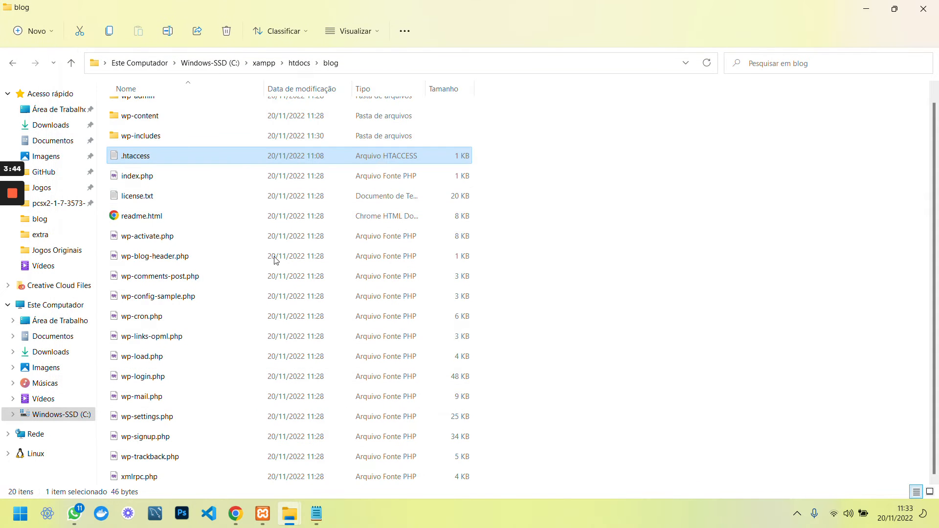
{"action": "double_click", "coordinate": [132, 156]}
Search 'htaccess wordpress' and select the Basic WP code block on the WordPress.org article
{"action": "left_click", "coordinate": [239, 520]}
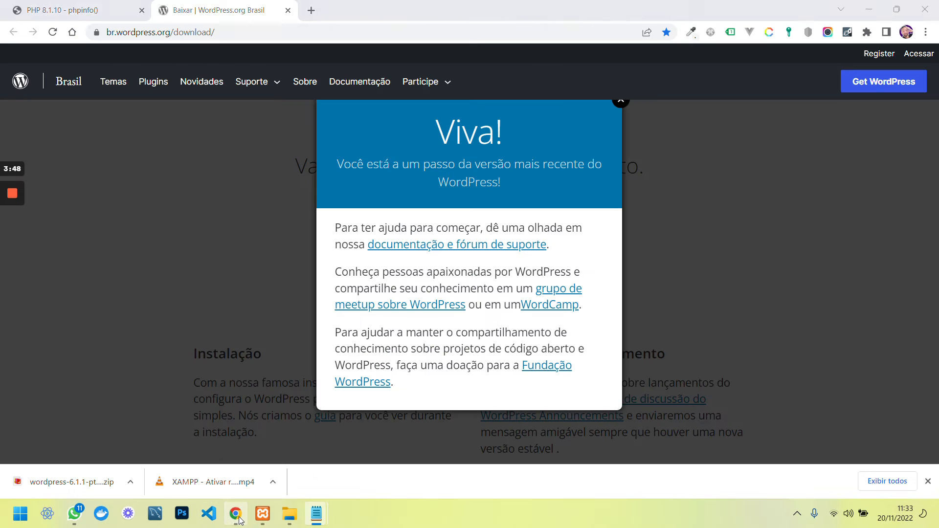
{"action": "left_click", "coordinate": [310, 11]}
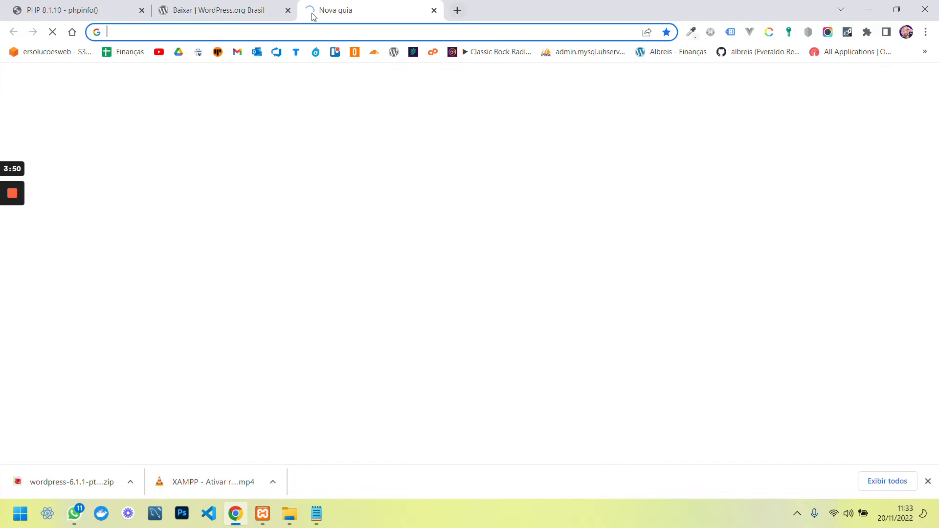
{"action": "type", "text": "htaccess wordpress"}
{"action": "key", "text": "Return"}
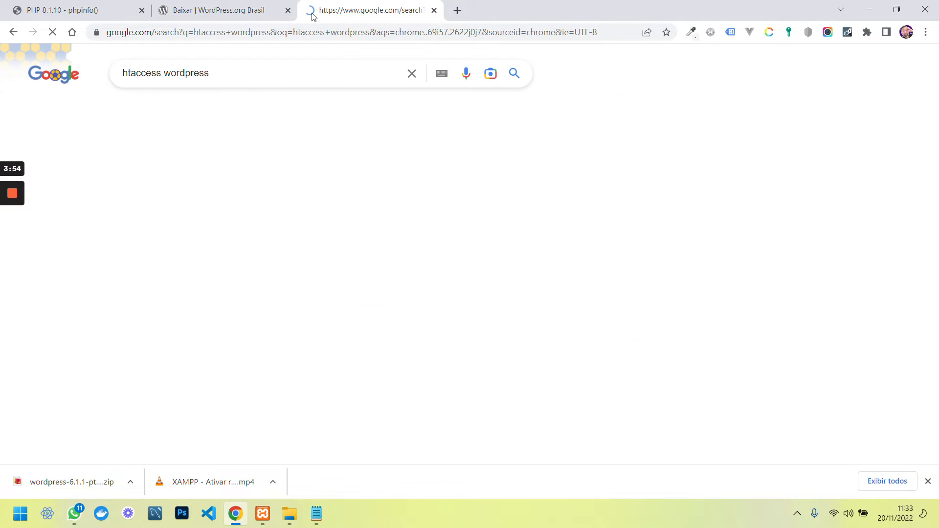
{"action": "scroll", "coordinate": [204, 240], "scroll_direction": "down", "scroll_amount": 3}
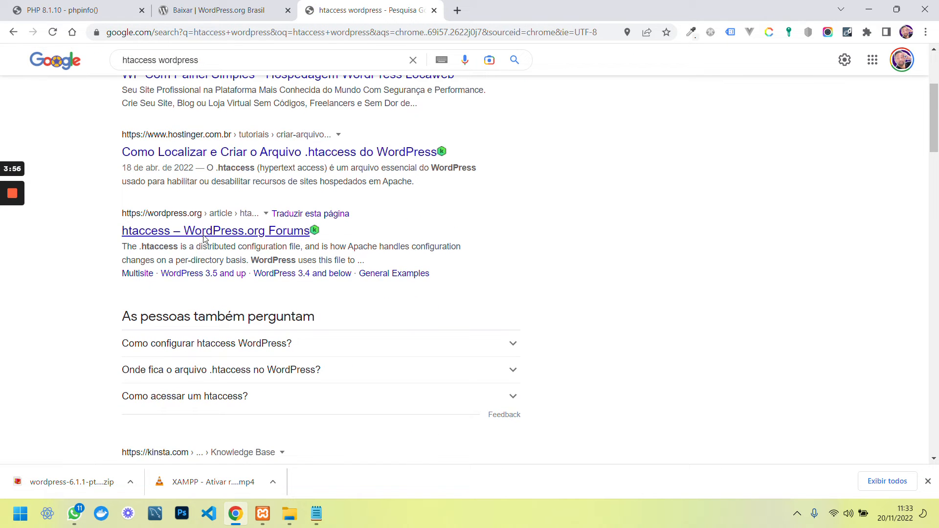
{"action": "left_click", "coordinate": [205, 239]}
{"action": "scroll", "coordinate": [242, 282], "scroll_direction": "down", "scroll_amount": 5}
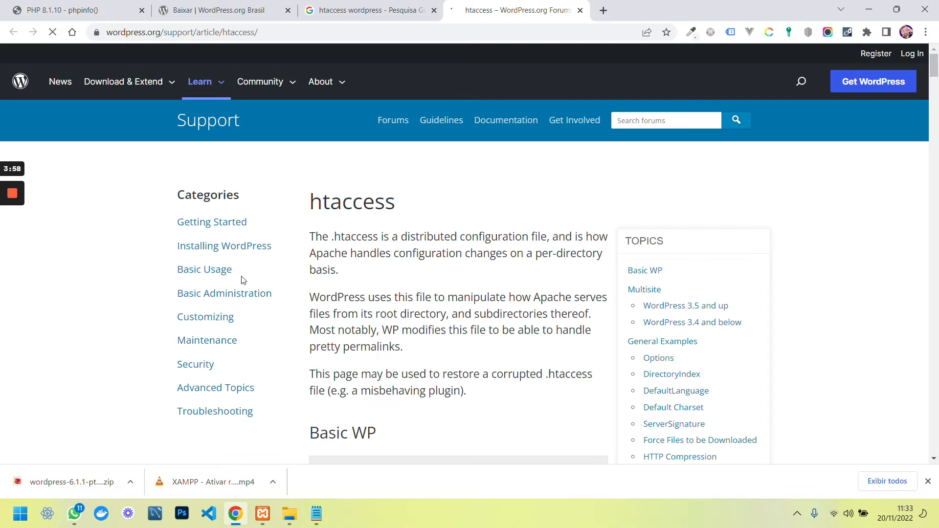
{"action": "left_click_drag", "start_coordinate": [412, 332], "coordinate": [326, 177]}
{"action": "key", "text": "ctrl+c"}
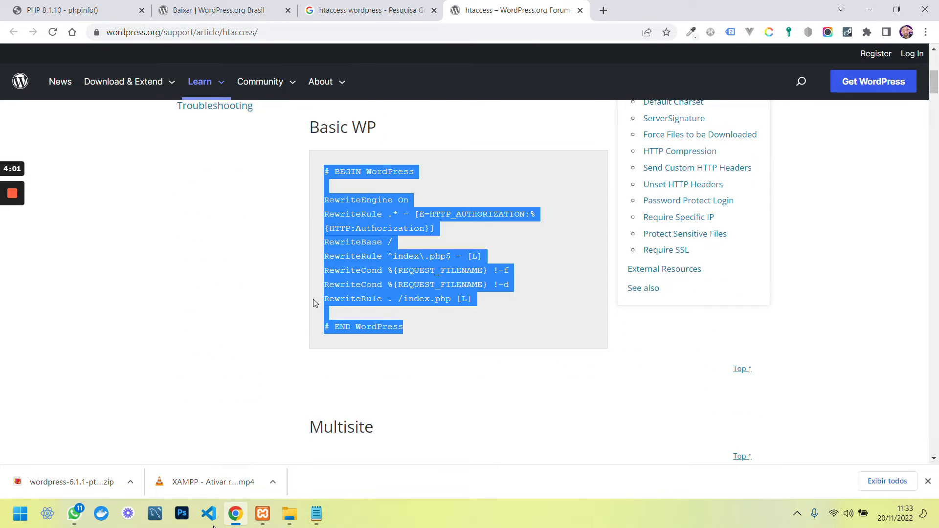
Replace all .htaccess text with the copied Basic WP rules and close Notepad
{"action": "left_click", "coordinate": [290, 513]}
{"action": "mouse_move", "coordinate": [324, 516]}
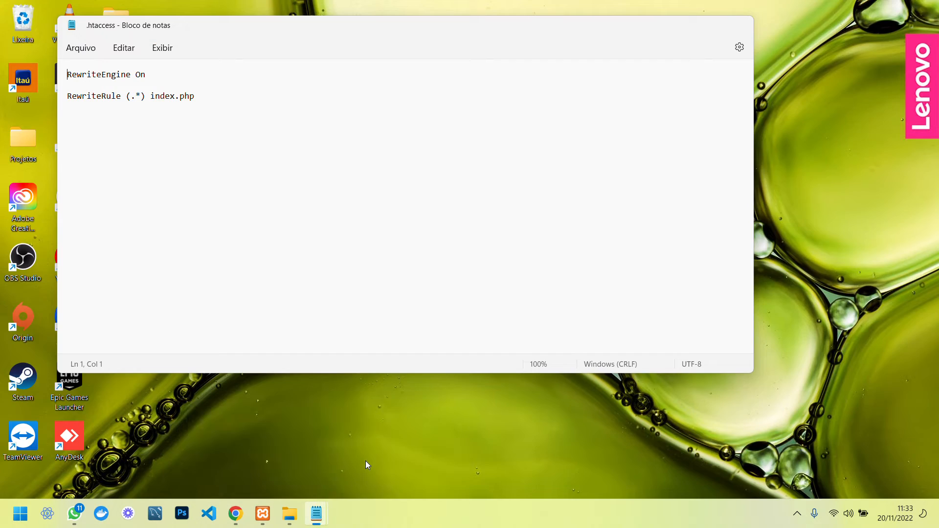
{"action": "left_click", "coordinate": [365, 461]}
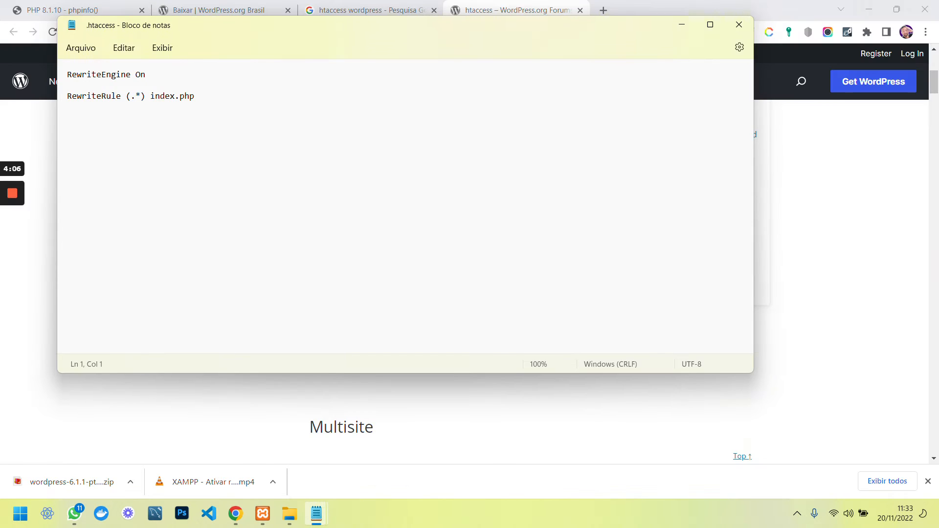
{"action": "key", "text": "ctrl+a"}
{"action": "key", "text": "ctrl+v"}
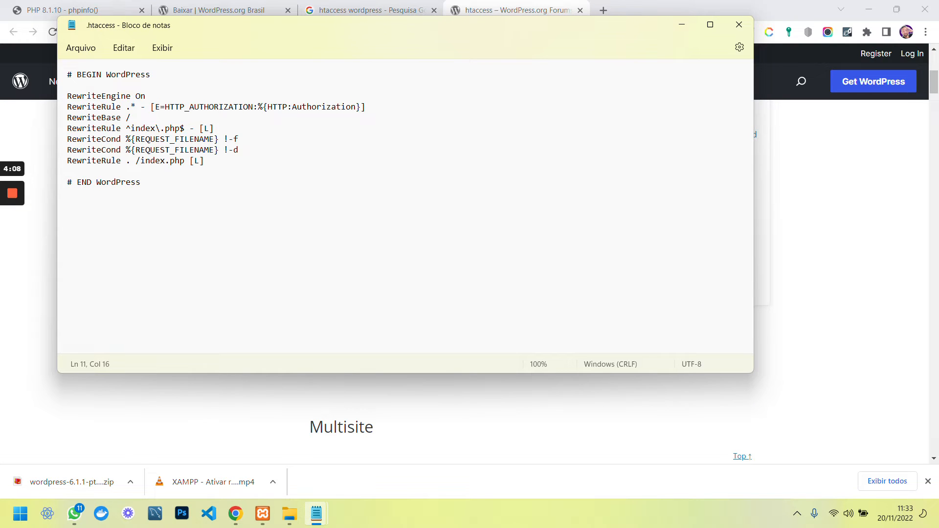
{"action": "left_click", "coordinate": [739, 24]}
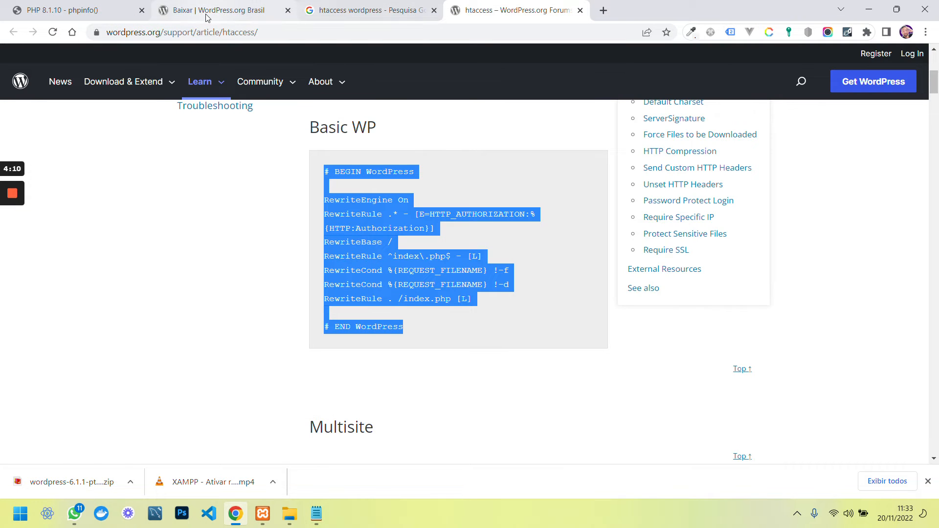
{"action": "left_click", "coordinate": [70, 16]}
Load setup-config.php in the first tab and continue with 'Vamos lá!'
{"action": "left_click", "coordinate": [53, 32]}
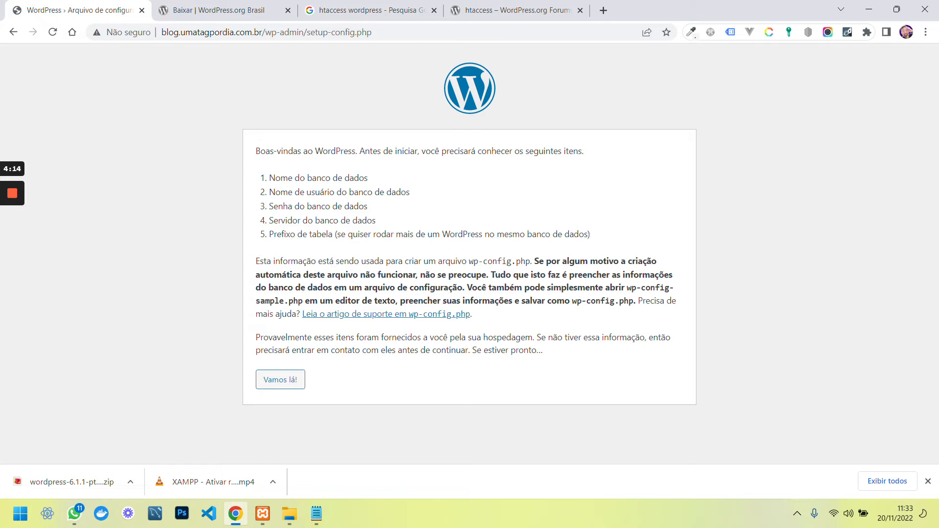
{"action": "left_click", "coordinate": [292, 388]}
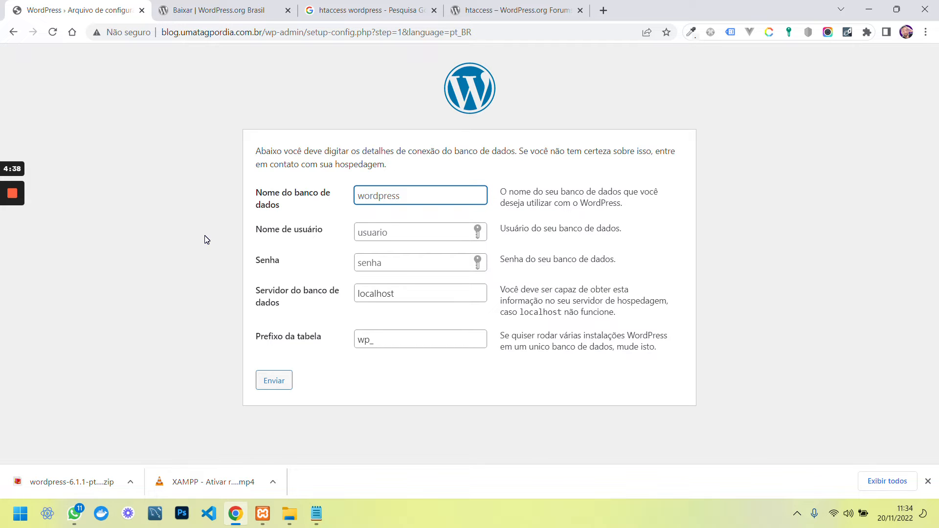
Start MySQL in XAMPP Control Panel and launch phpMyAdmin with its Admin button
{"action": "left_click", "coordinate": [263, 513]}
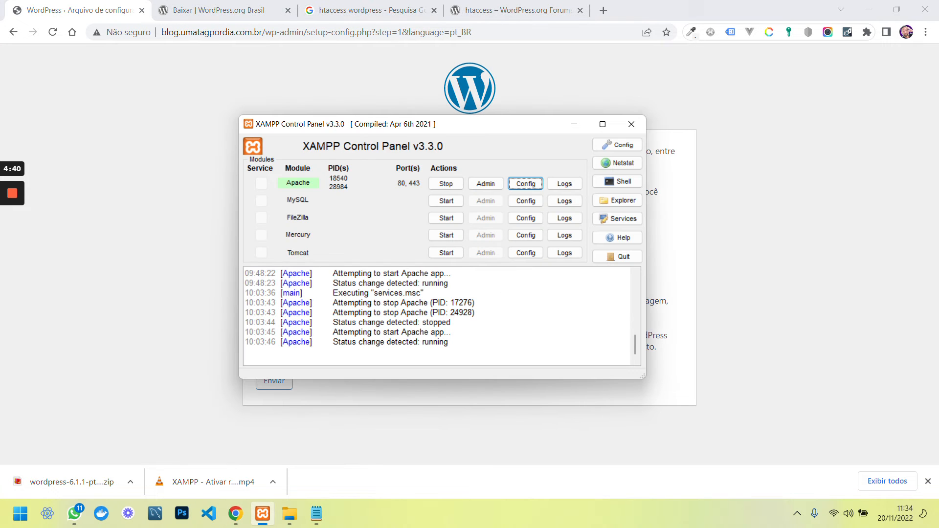
{"action": "left_click", "coordinate": [430, 201]}
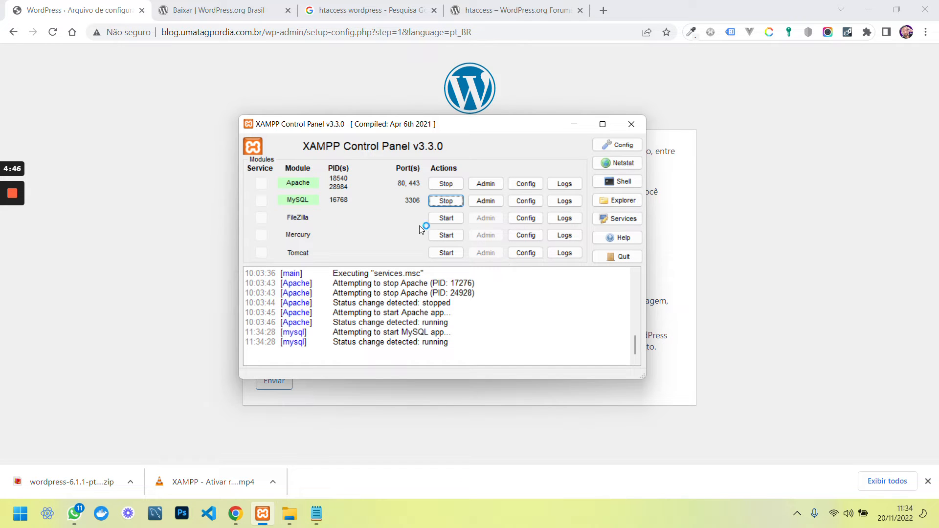
{"action": "left_click", "coordinate": [485, 201]}
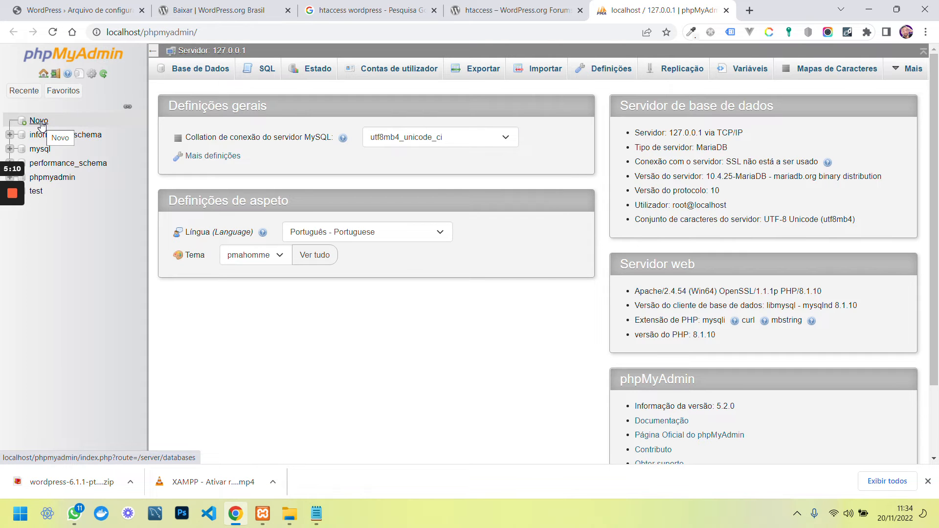
Enter blog_umatagpordia as the new database name, keep utf8mb4_general_ci, and create it
{"action": "left_click", "coordinate": [107, 12]}
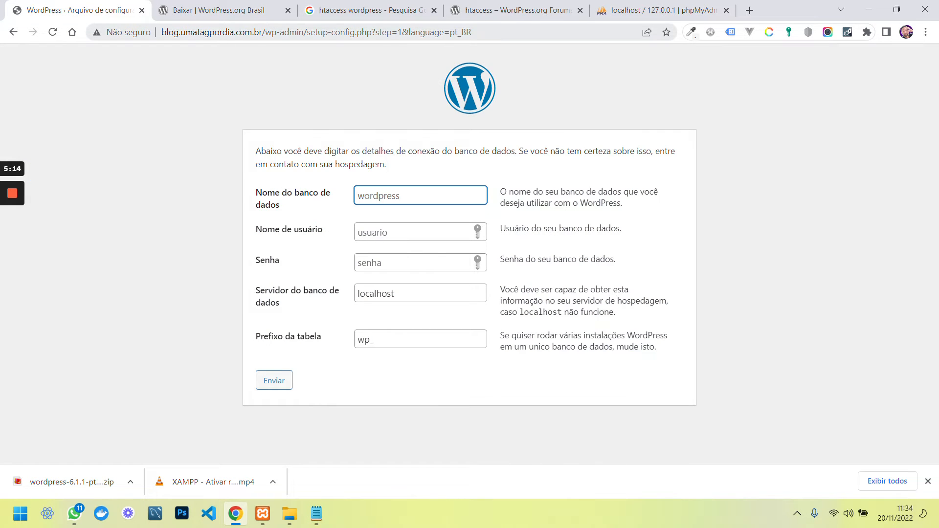
{"action": "left_click", "coordinate": [639, 13]}
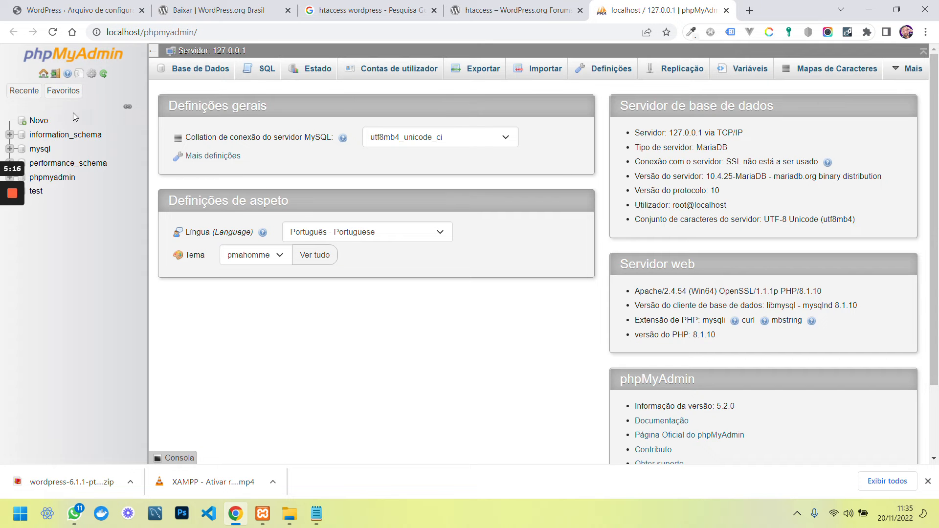
{"action": "left_click", "coordinate": [39, 121]}
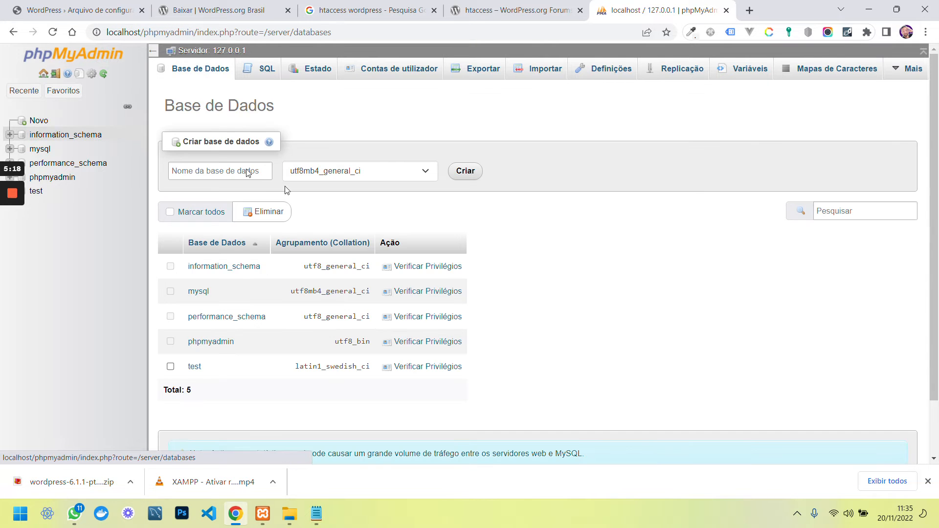
{"action": "left_click", "coordinate": [221, 171]}
{"action": "type", "text": "blog_umata"}
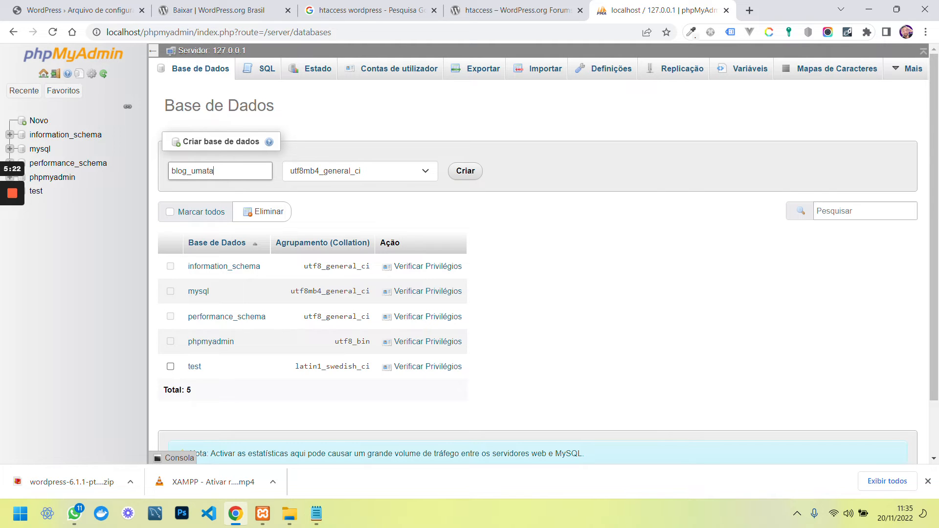
{"action": "type", "text": "gpordia"}
{"action": "left_click", "coordinate": [319, 174]}
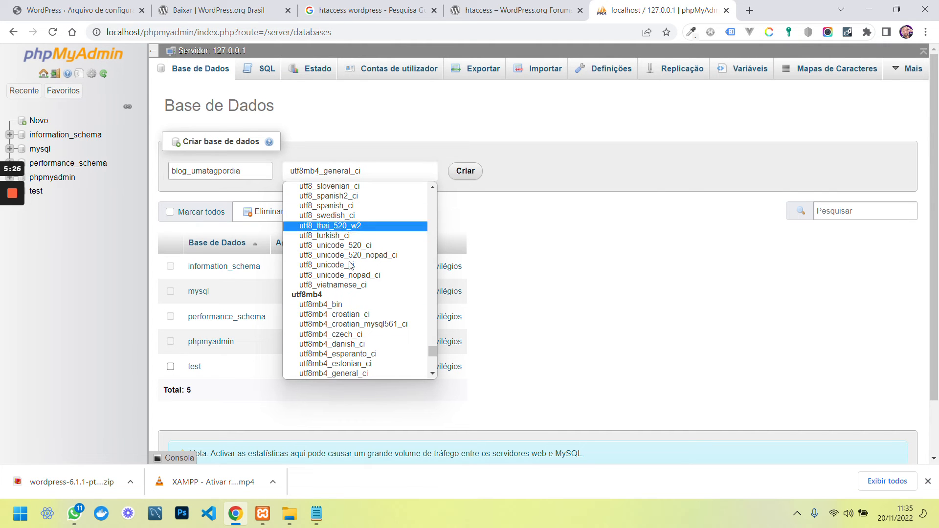
{"action": "left_click", "coordinate": [570, 247]}
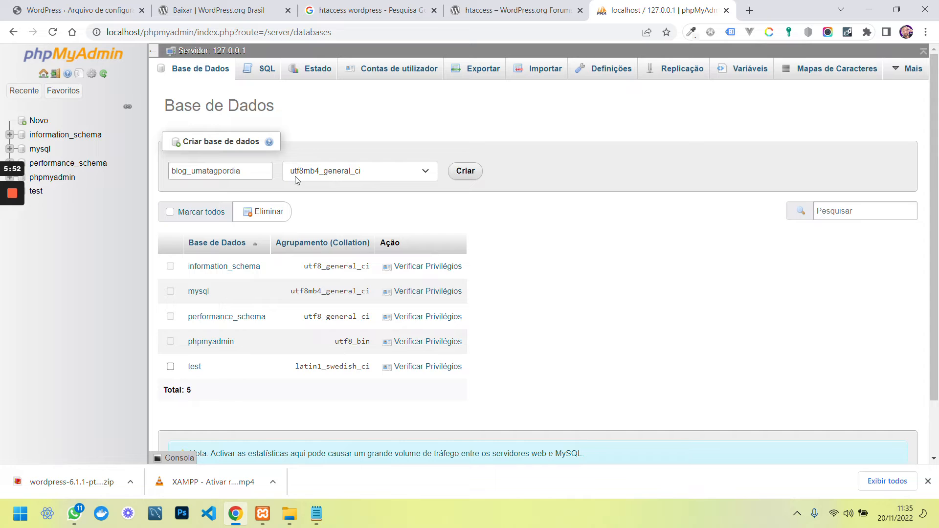
{"action": "left_click", "coordinate": [464, 177]}
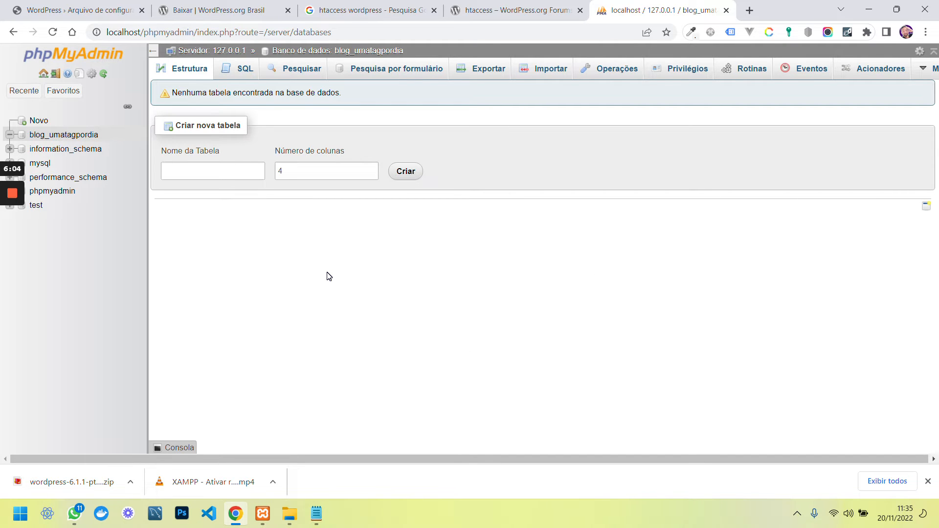
Close the htaccess article, Google search results and WordPress download tabs
{"action": "left_click", "coordinate": [450, 15]}
{"action": "middle_click", "coordinate": [456, 11]}
{"action": "middle_click", "coordinate": [339, 16]}
{"action": "left_click", "coordinate": [219, 17]}
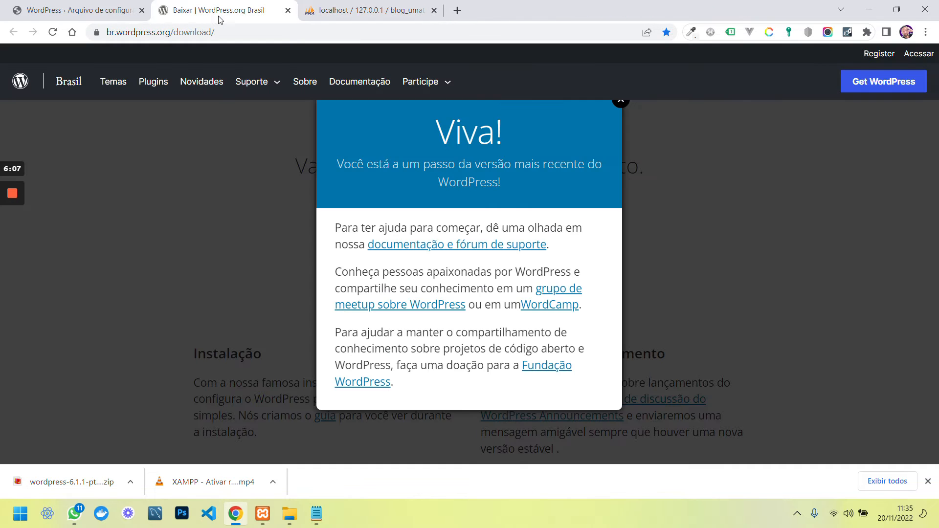
{"action": "middle_click", "coordinate": [156, 20]}
Open blog_umatagpordia's user privileges in phpMyAdmin and start adding a new user
{"action": "left_click", "coordinate": [433, 262]}
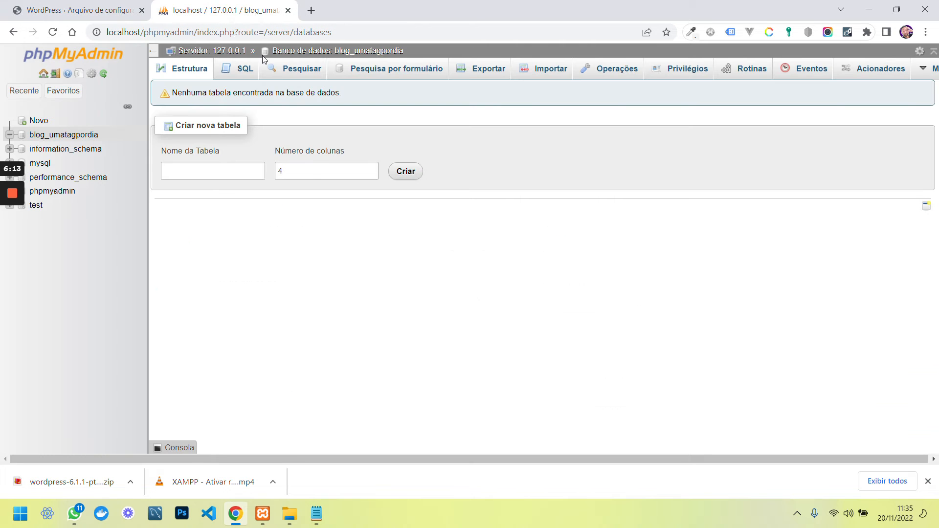
{"action": "left_click", "coordinate": [218, 13]}
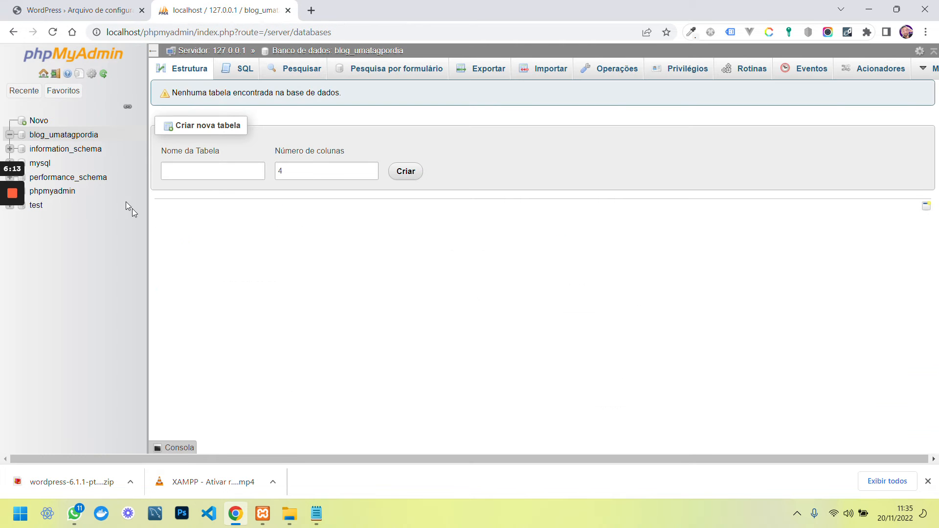
{"action": "left_click", "coordinate": [78, 136]}
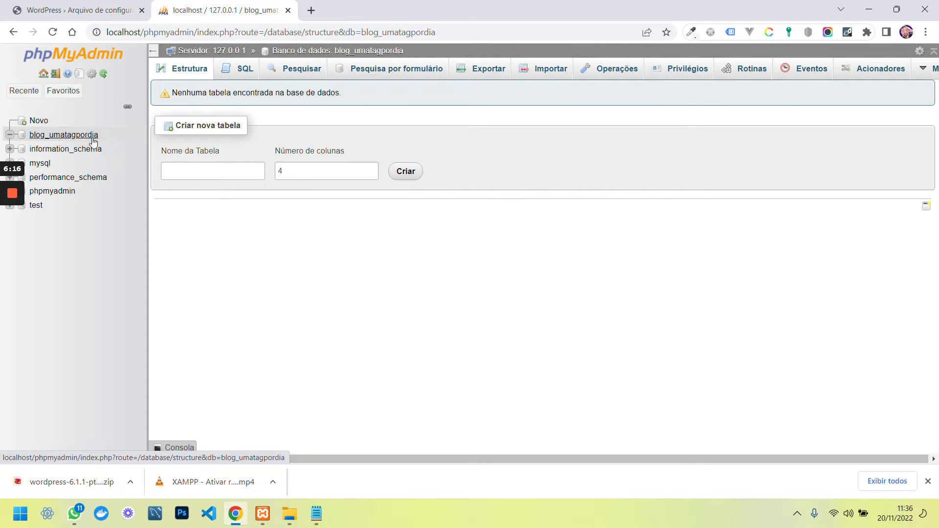
{"action": "left_click", "coordinate": [675, 74]}
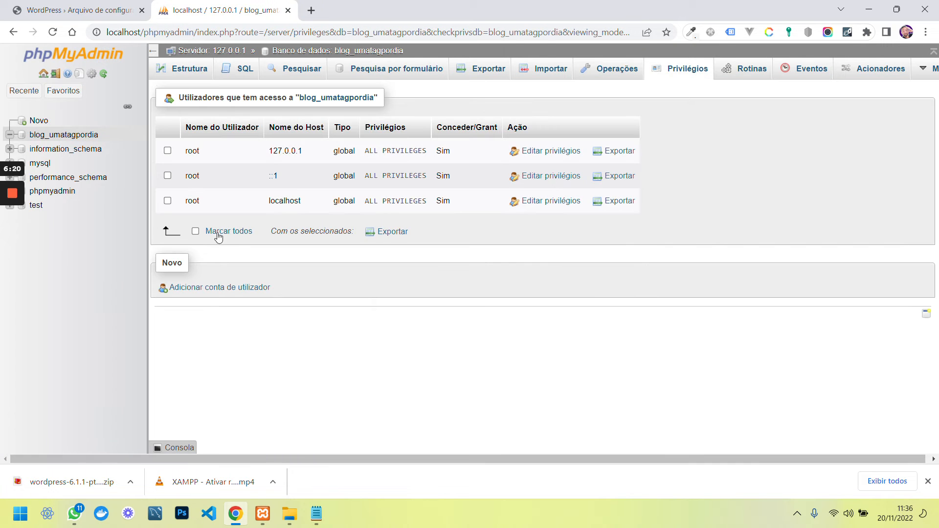
{"action": "left_click", "coordinate": [219, 287]}
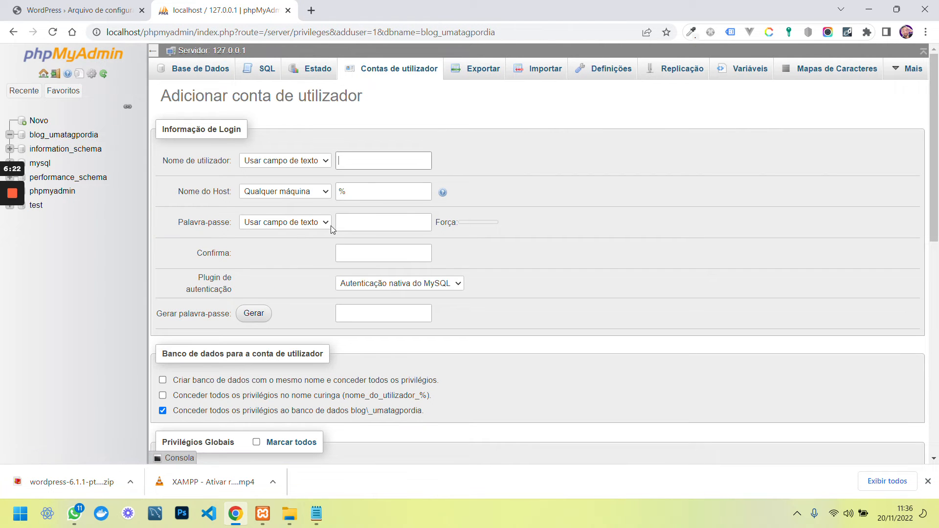
Name the new user after the database, generate a strong password and copy it
{"action": "left_click", "coordinate": [384, 161]}
{"action": "type", "text": "blog_umata"}
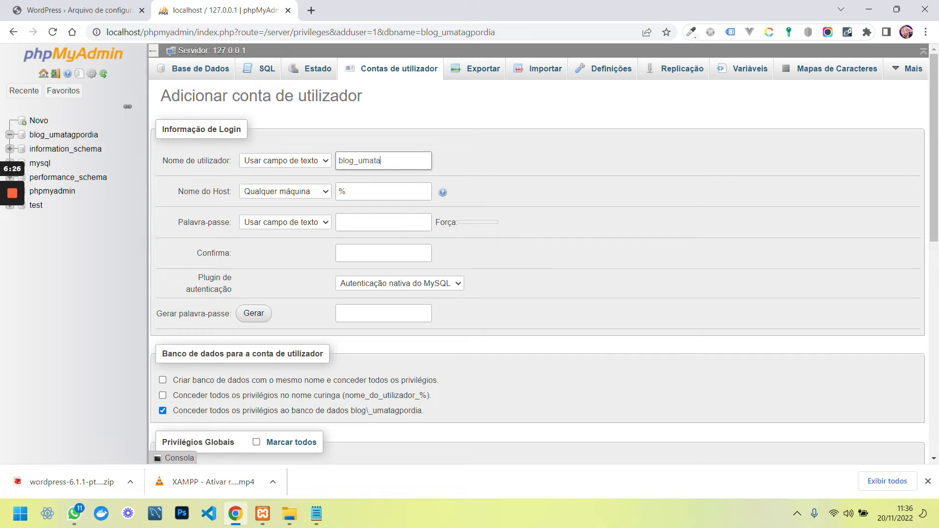
{"action": "type", "text": "gpordia"}
{"action": "left_click", "coordinate": [249, 298]}
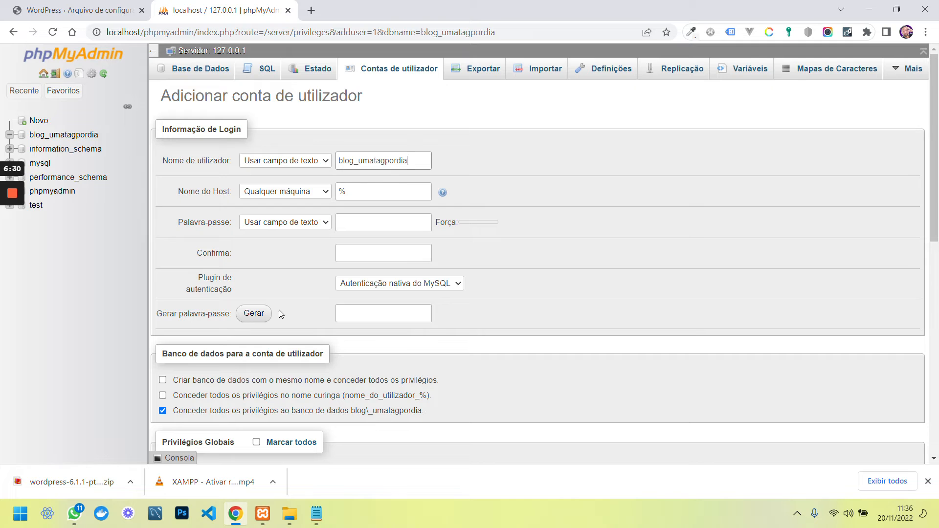
{"action": "left_click", "coordinate": [254, 313]}
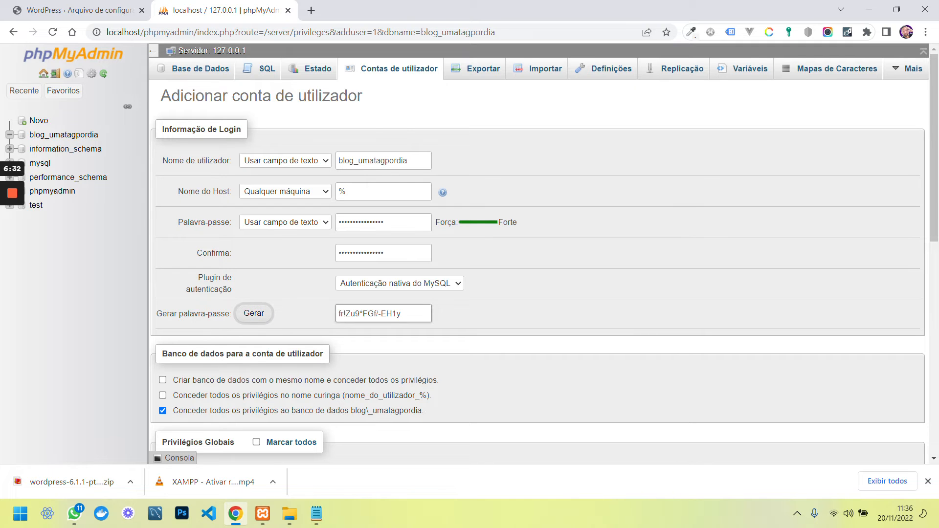
{"action": "left_click_drag", "start_coordinate": [413, 315], "coordinate": [293, 301]}
{"action": "key", "text": "ctrl+c"}
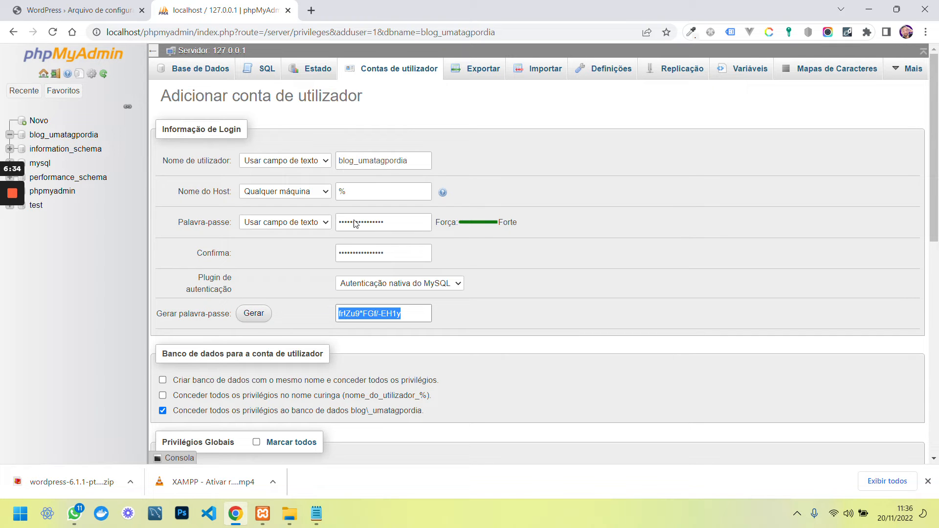
{"action": "left_click", "coordinate": [78, 11]}
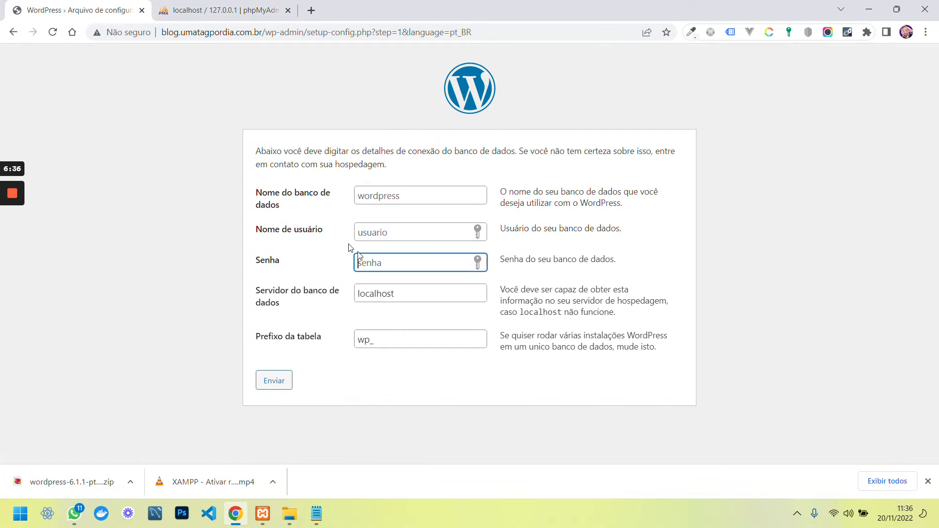
Paste the generated password, enter user blog_umatagpordia, and reuse it as the database name
{"action": "key", "text": "ctrl+v"}
{"action": "left_click", "coordinate": [360, 233]}
{"action": "type", "text": "blog"}
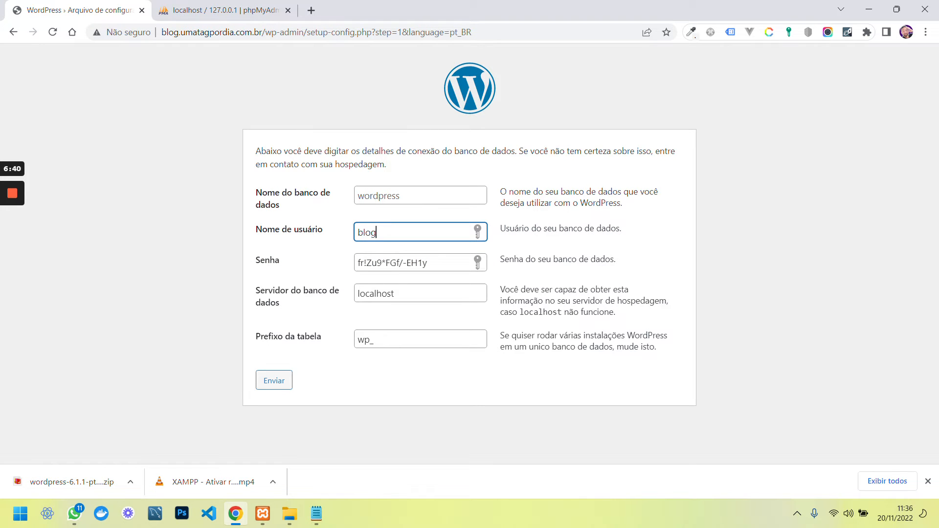
{"action": "type", "text": "_umatagpordia"}
{"action": "key", "text": "ctrl+a"}
{"action": "key", "text": "ctrl+c"}
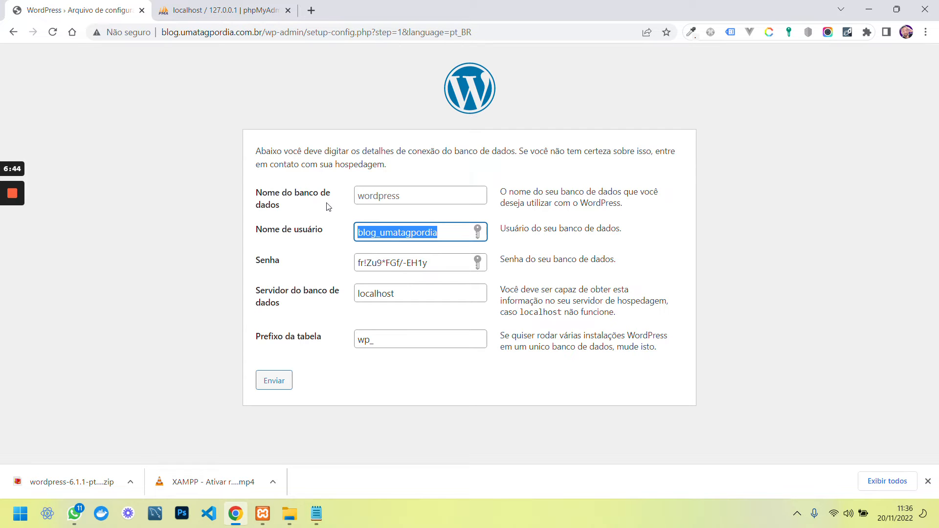
{"action": "key", "text": "shift+Tab"}
{"action": "key", "text": "ctrl+v"}
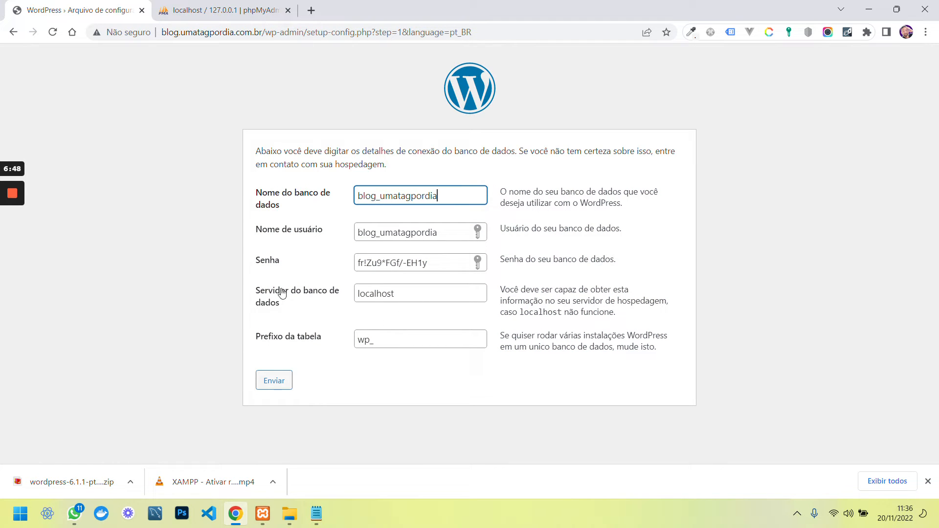
Set the database server field to localhost
{"action": "left_click", "coordinate": [339, 292]}
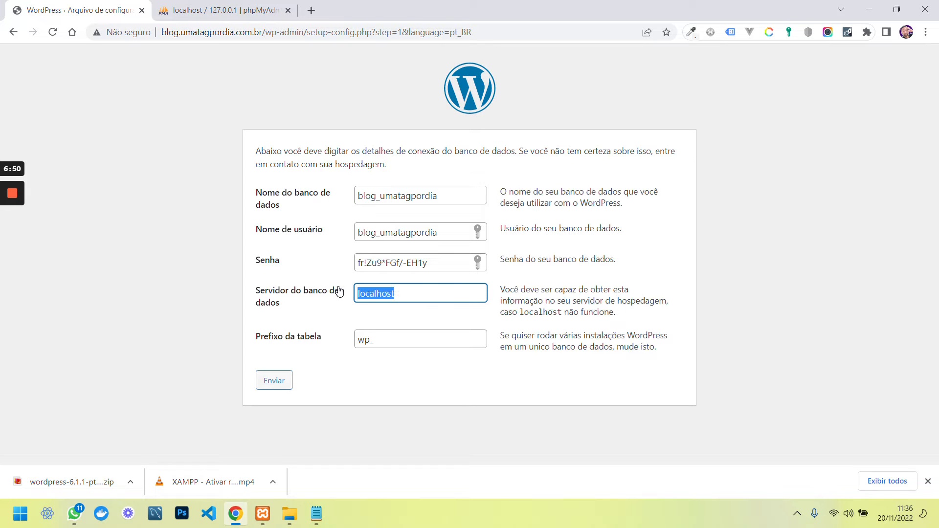
{"action": "type", "text": "27.9"}
{"action": "type", "text": "0.0.0"}
{"action": "key", "text": "BackSpace"}
{"action": "type", "text": "1"}
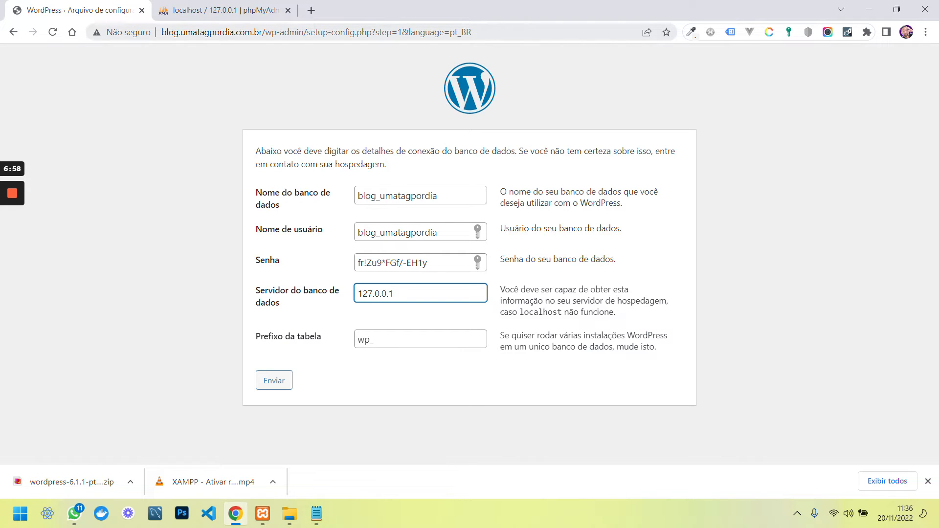
{"action": "left_click_drag", "start_coordinate": [262, 33], "coordinate": [206, 39]}
{"action": "key", "text": "Left"}
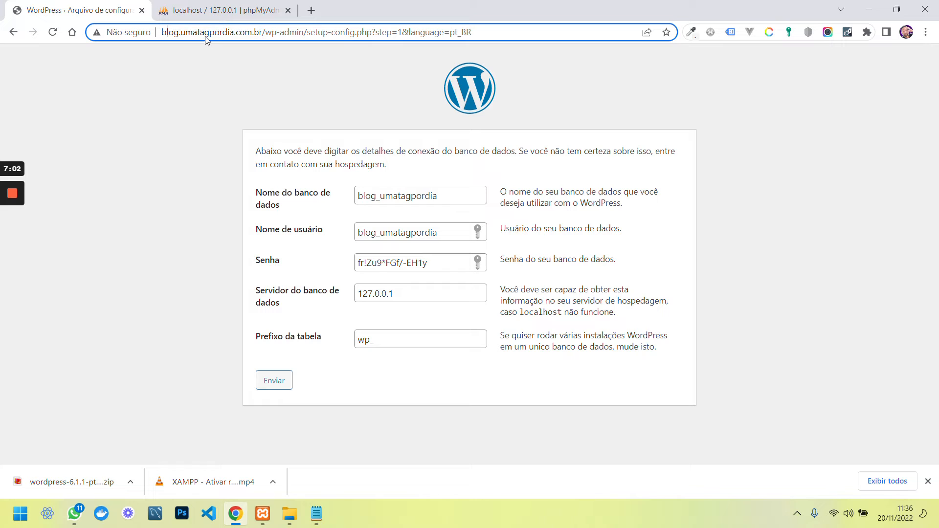
{"action": "key", "text": "shift+Right"}
{"action": "key", "text": "shift+Right"}
{"action": "key", "text": "shift+Right"}
{"action": "key", "text": "shift+Right"}
{"action": "left_click_drag", "start_coordinate": [398, 295], "coordinate": [336, 296]}
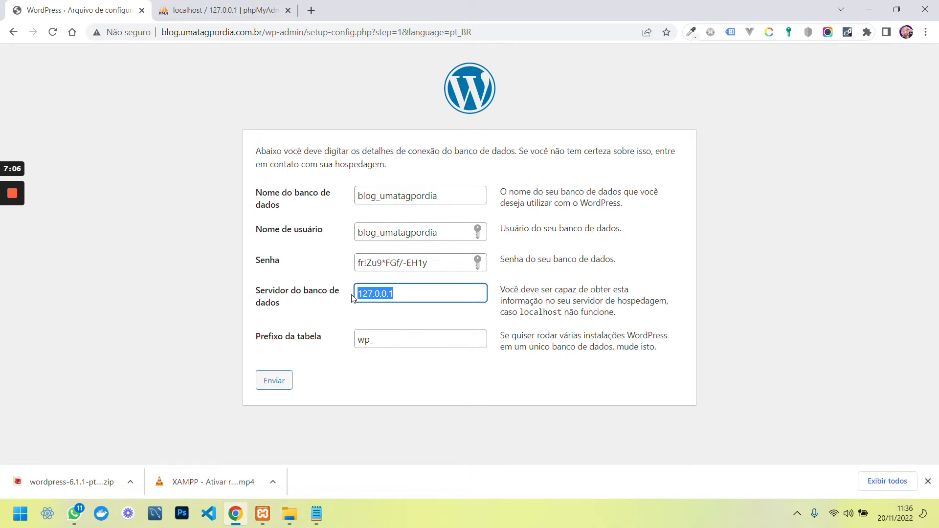
{"action": "type", "text": "localhost"}
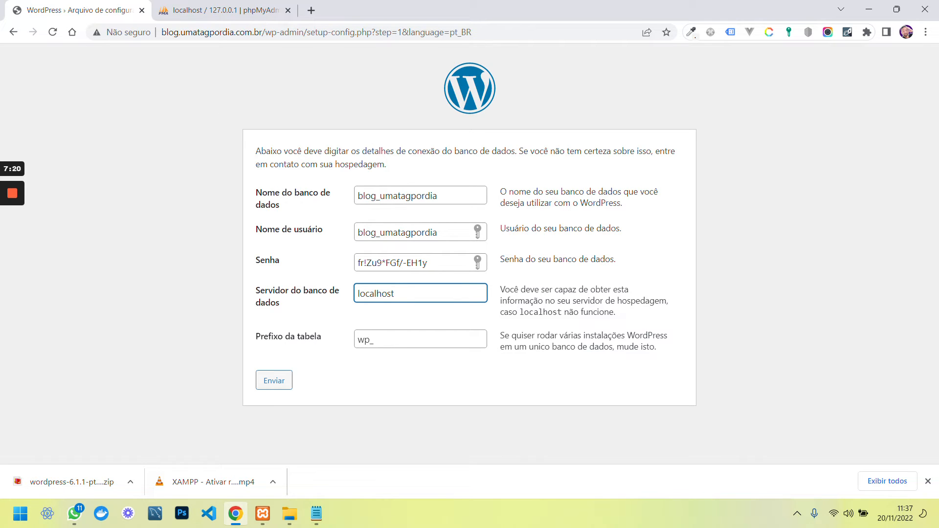
Generate a new random password for the account and grant all Dados and Estrutura privileges
{"action": "key", "text": "ctrl+Tab"}
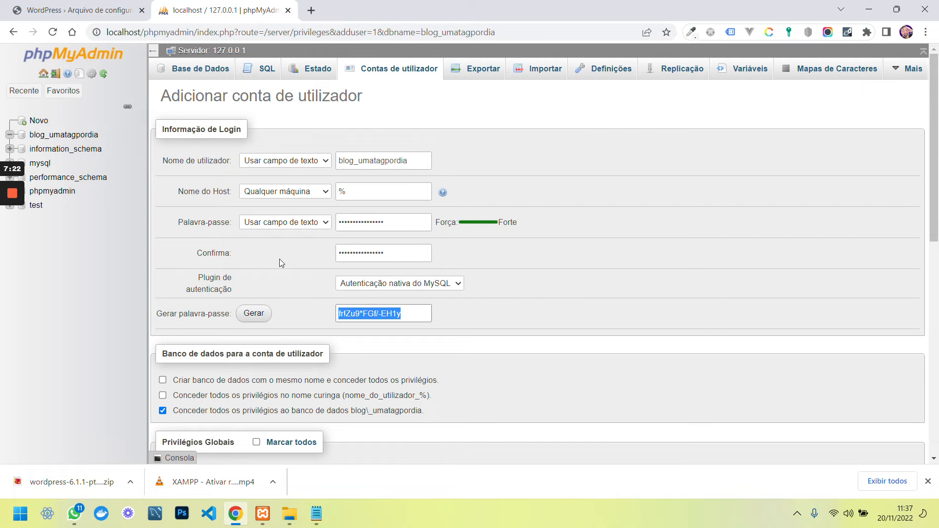
{"action": "left_click", "coordinate": [253, 316]}
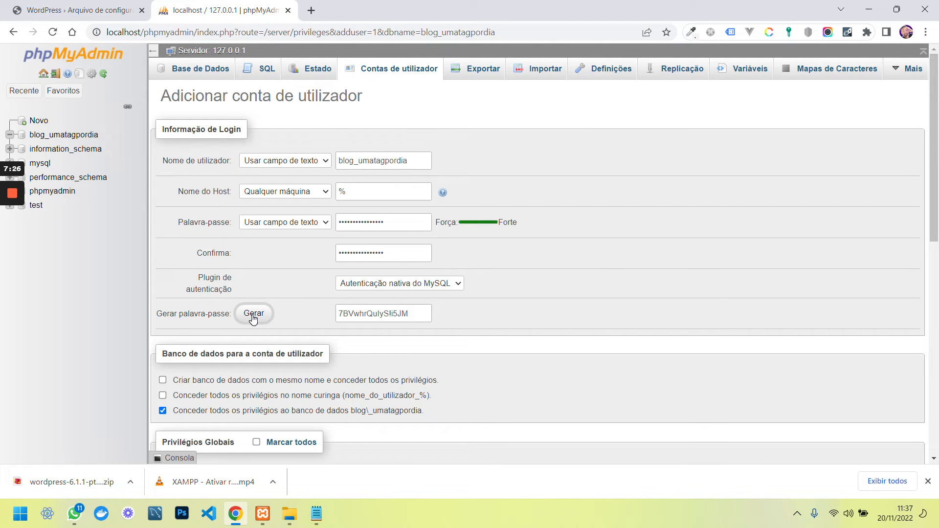
{"action": "left_click_drag", "start_coordinate": [408, 314], "coordinate": [314, 316]}
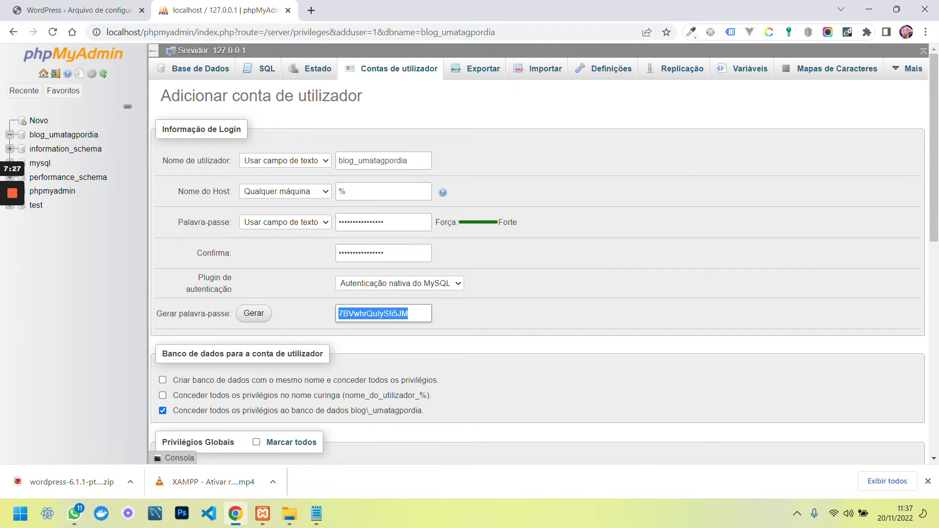
{"action": "scroll", "coordinate": [356, 317], "scroll_direction": "down", "scroll_amount": 6}
{"action": "left_click", "coordinate": [194, 202]}
{"action": "left_click", "coordinate": [258, 198]}
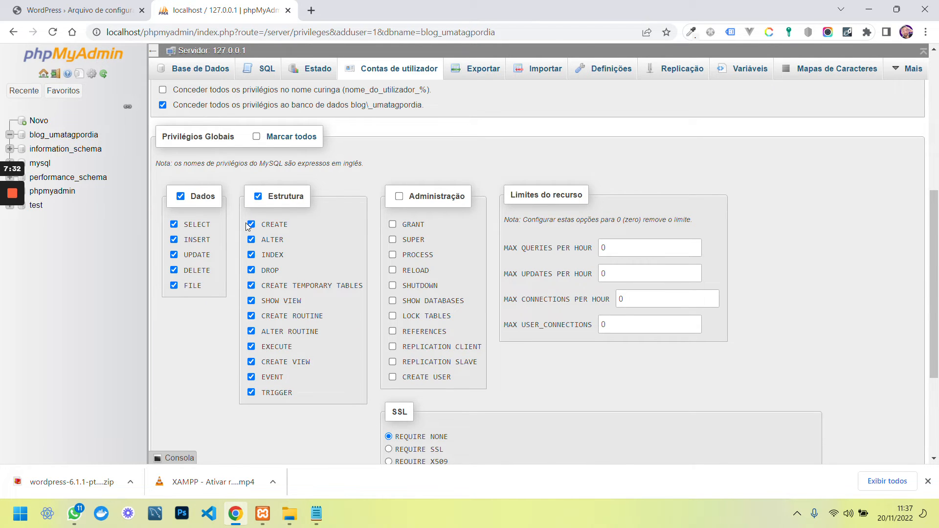
Replace the WordPress setup form's database Senha with the new generated password
{"action": "left_click", "coordinate": [98, 9]}
{"action": "left_click", "coordinate": [422, 266]}
{"action": "key", "text": "ctrl+a"}
{"action": "key", "text": "ctrl+v"}
Add the LOCK TABLES and REFERENCES privileges and create the user account
{"action": "left_click", "coordinate": [220, 9]}
{"action": "left_click", "coordinate": [392, 316]}
{"action": "left_click", "coordinate": [392, 331]}
{"action": "left_click", "coordinate": [928, 481]}
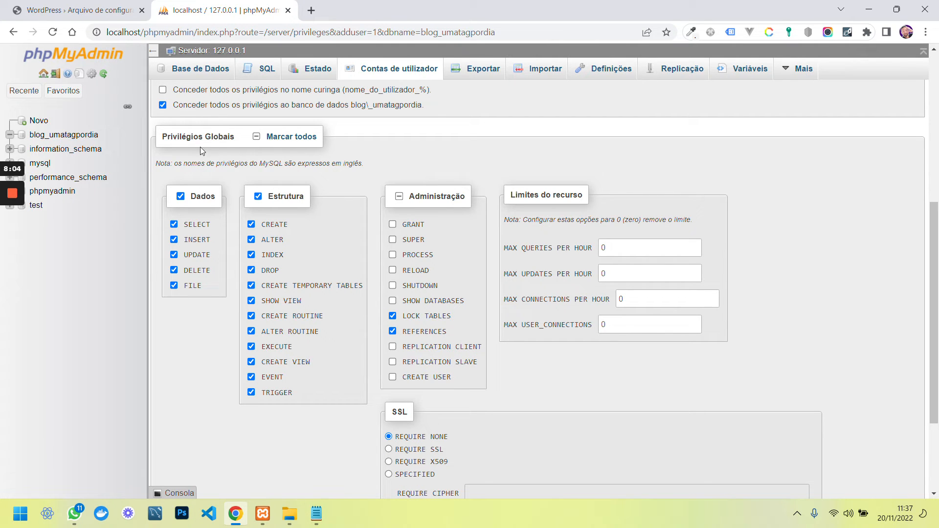
{"action": "left_click", "coordinate": [89, 11]}
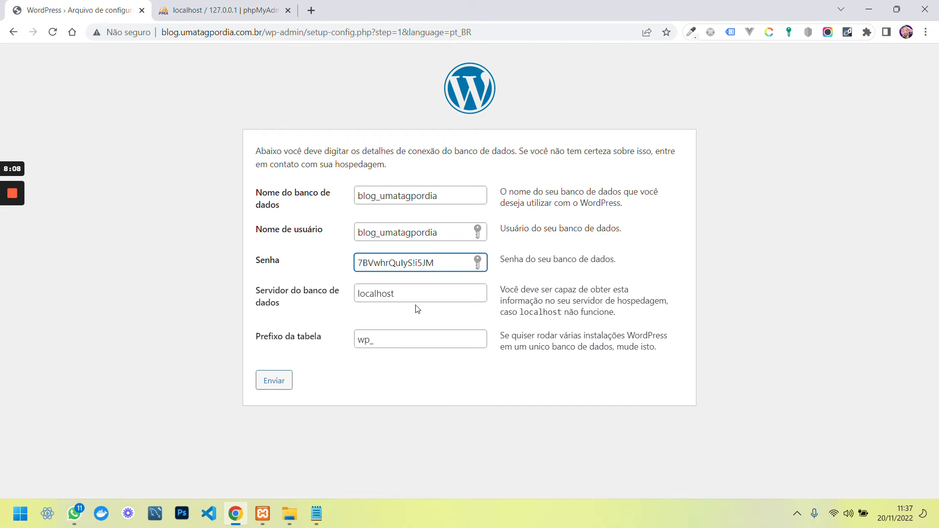
{"action": "left_click", "coordinate": [230, 11]}
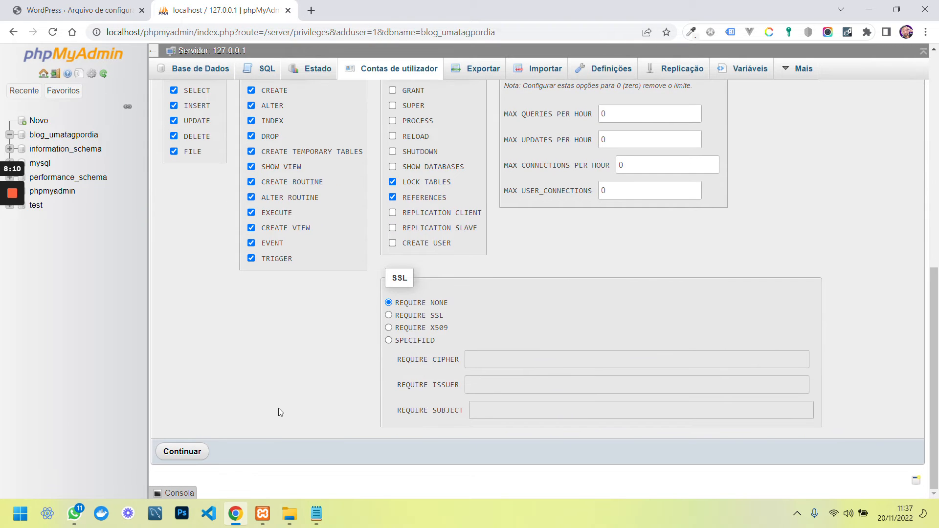
{"action": "left_click", "coordinate": [181, 454]}
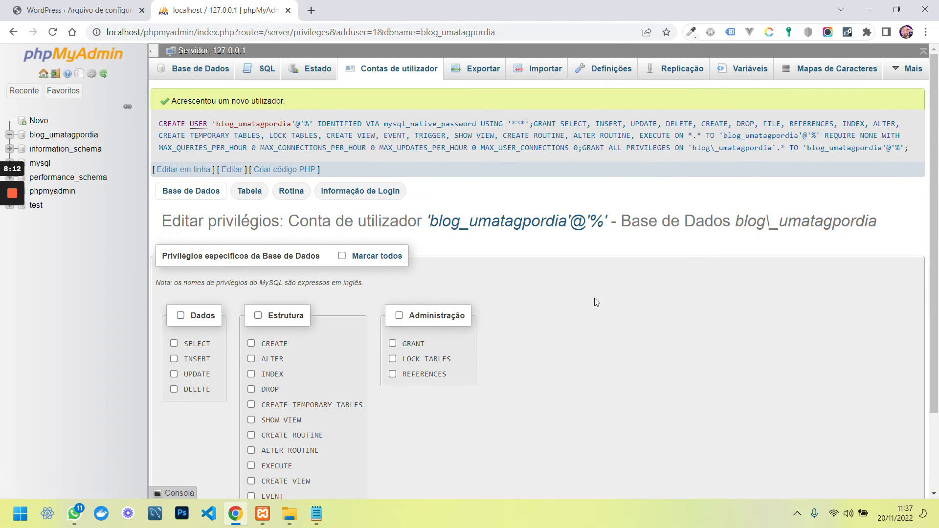
Submit the database connection details, dismiss the save-password prompt, and start the WordPress installation
{"action": "left_click", "coordinate": [61, 12]}
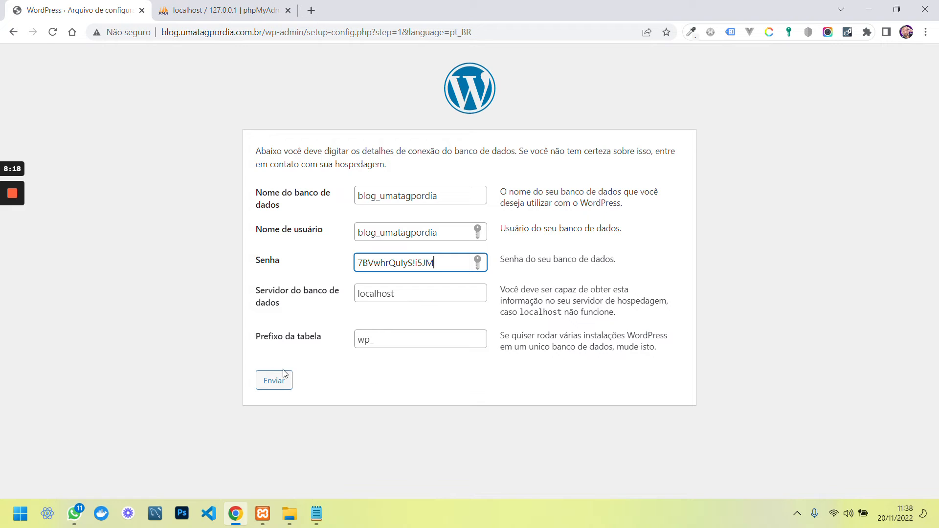
{"action": "left_click", "coordinate": [275, 383]}
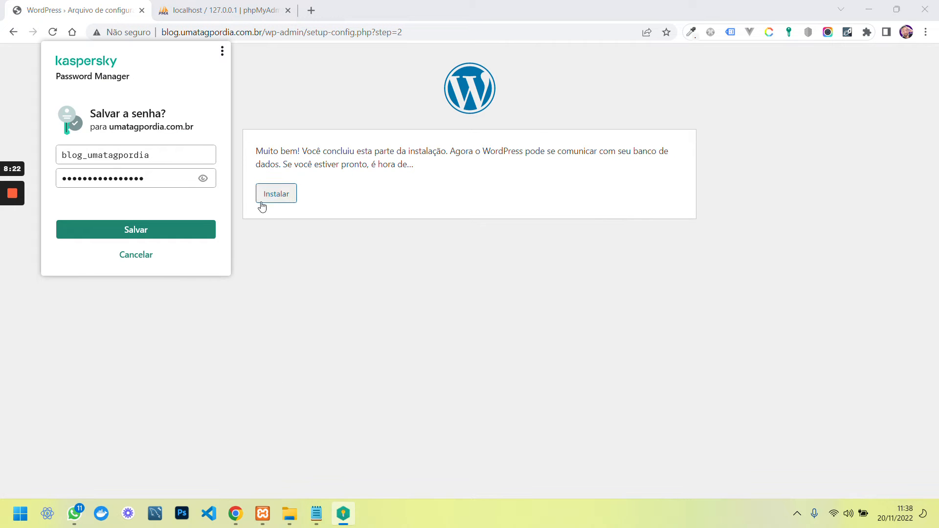
{"action": "left_click", "coordinate": [136, 255]}
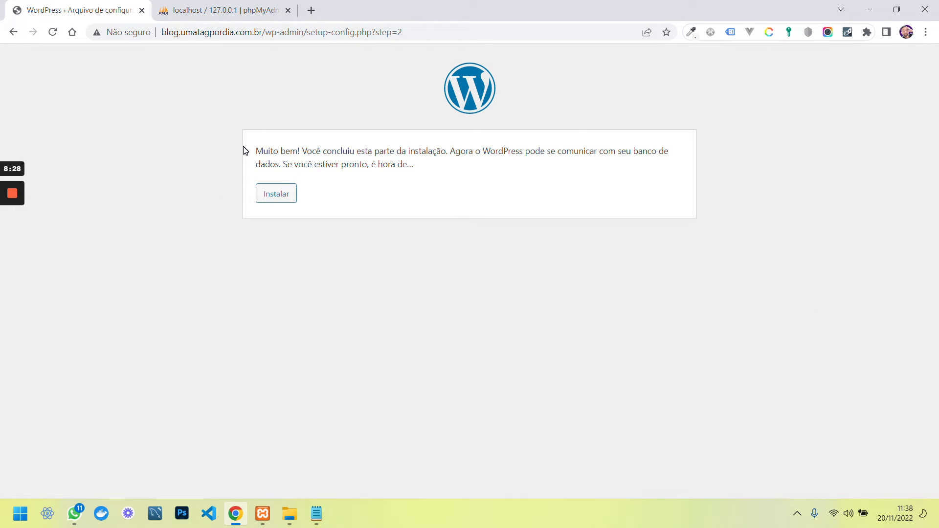
{"action": "left_click", "coordinate": [276, 196]}
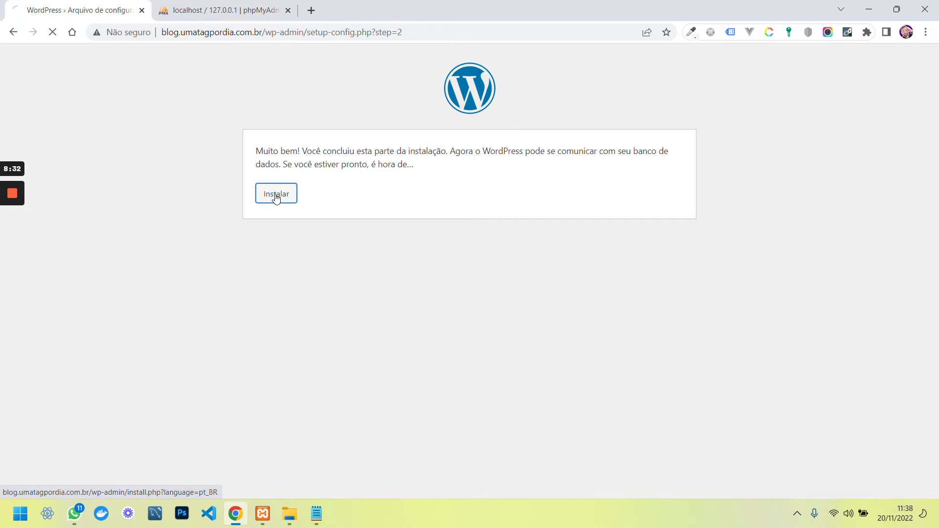
Install WordPress with site title 'Blog - Uma Tag Por Dia', admin username UmaTagPorDia and the contact e-mail
{"action": "left_click", "coordinate": [390, 301]}
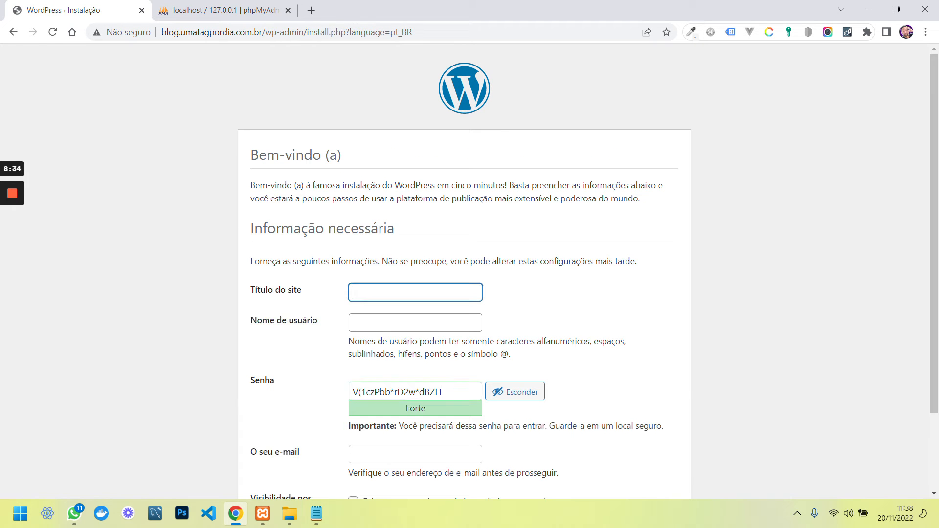
{"action": "type", "text": "Blog Uma Tag Por Dia"}
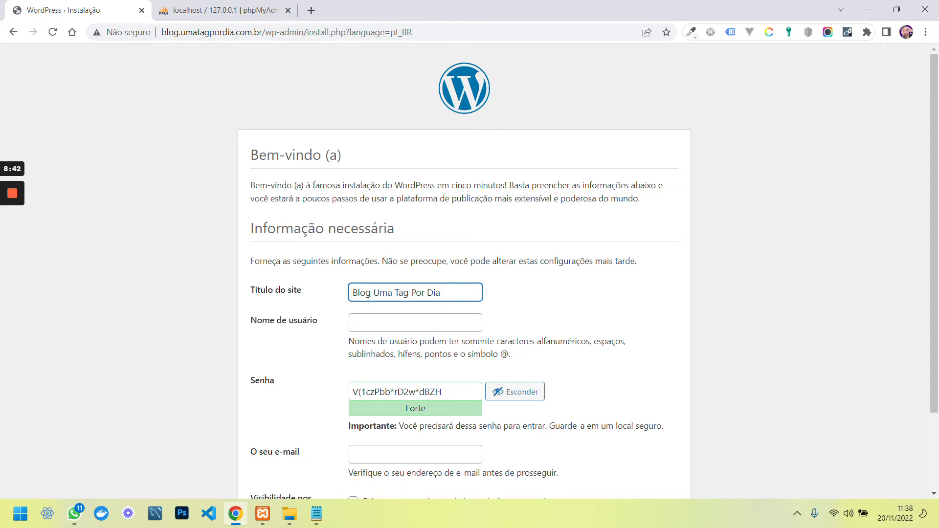
{"action": "type", "text": "-"}
{"action": "key", "text": "Tab"}
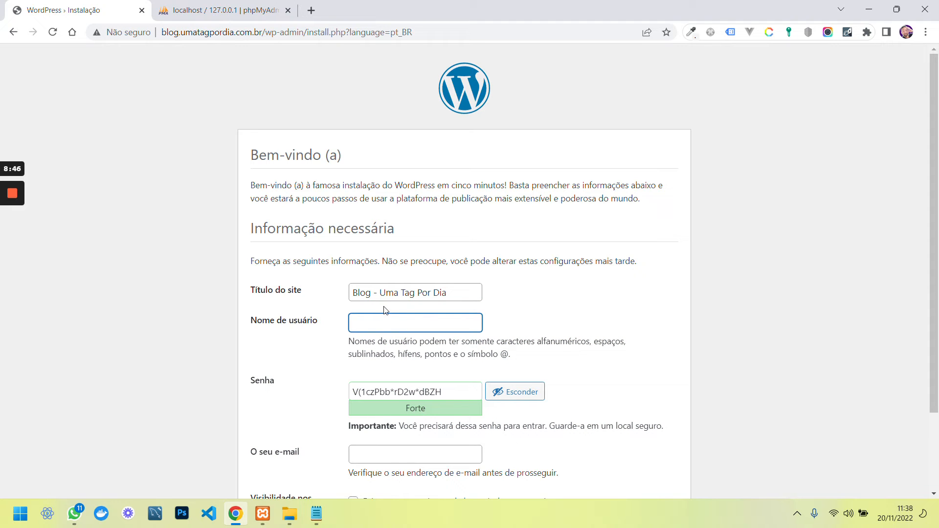
{"action": "type", "text": "UmaTagPorDIa"}
{"action": "key", "text": "BackSpace"}
{"action": "key", "text": "BackSpace"}
{"action": "type", "text": "ia"}
{"action": "key", "text": "ctrl+a"}
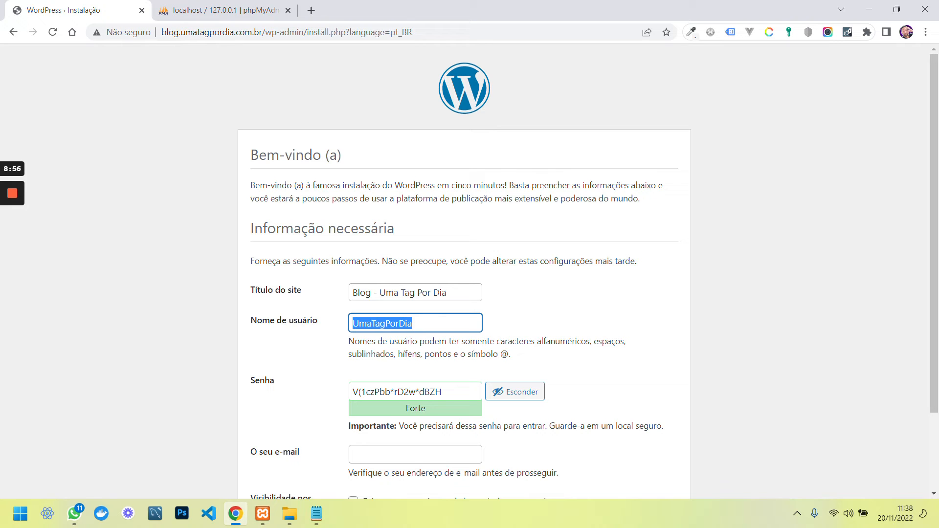
{"action": "scroll", "coordinate": [419, 321], "scroll_direction": "down", "scroll_amount": 2}
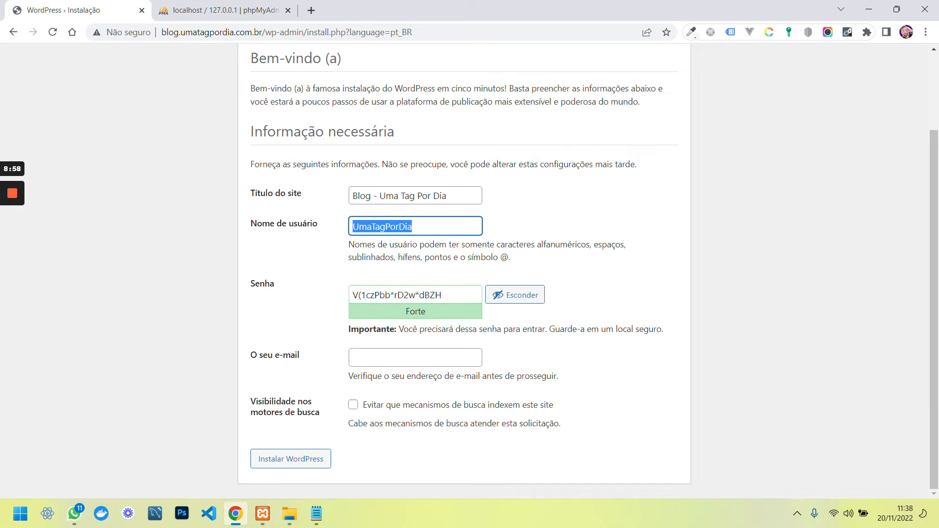
{"action": "key", "text": "Tab"}
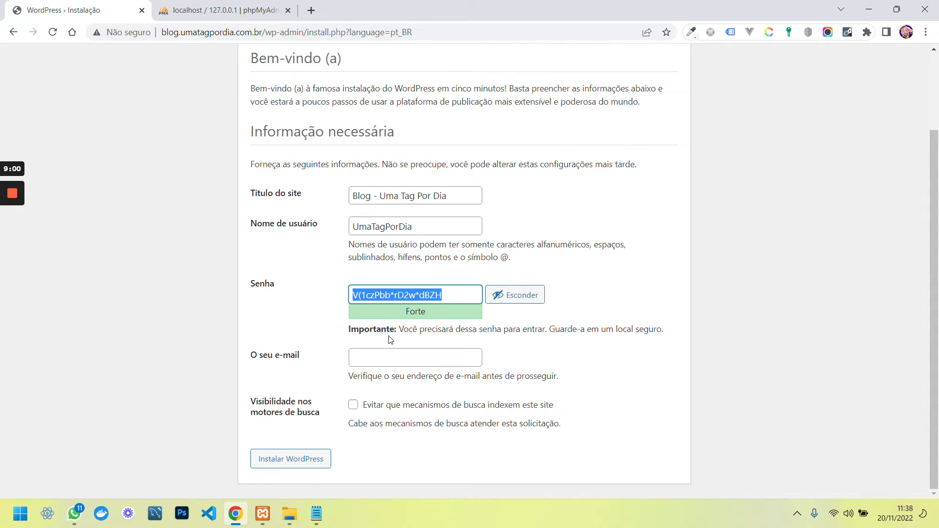
{"action": "key", "text": "Tab"}
{"action": "key", "text": "Tab"}
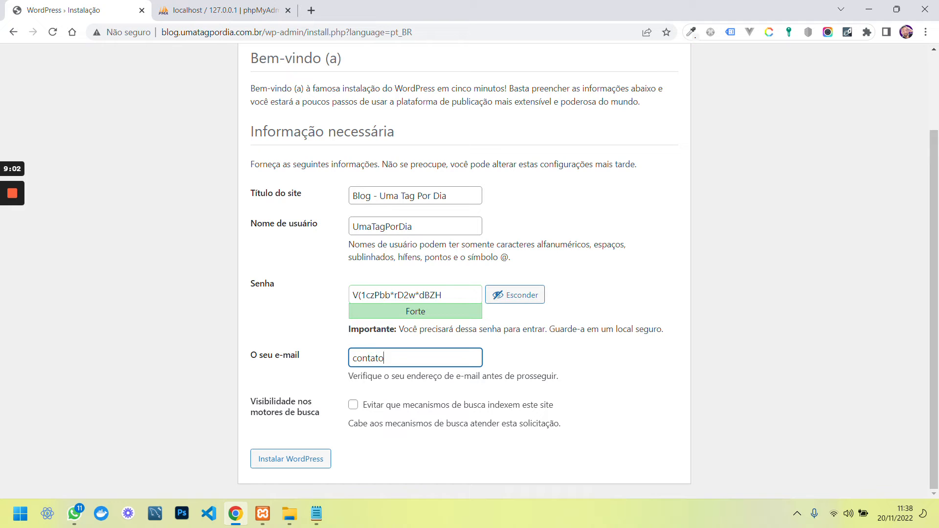
{"action": "left_click", "coordinate": [291, 458]}
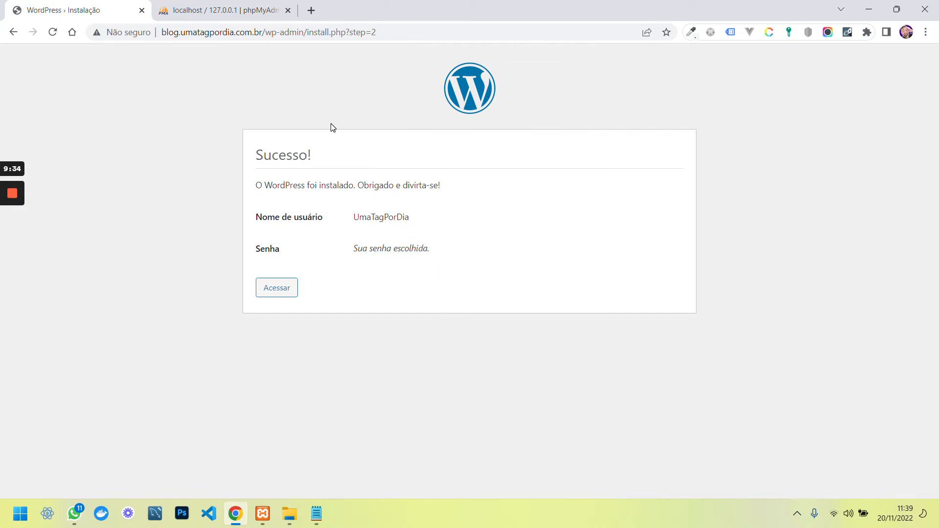
Open the blog_umatagpordia tables in phpMyAdmin, and enter username UmaTagPorDia on the WordPress login page
{"action": "left_click", "coordinate": [292, 16]}
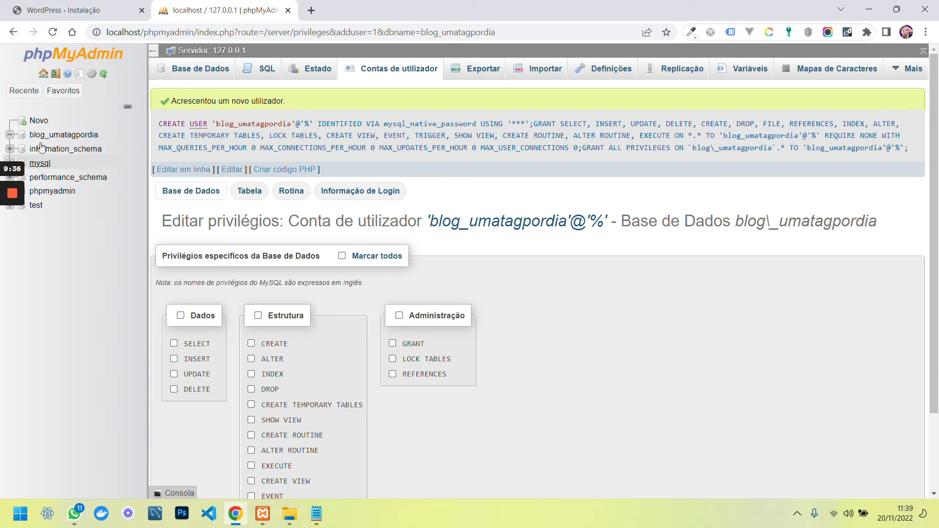
{"action": "left_click", "coordinate": [55, 139]}
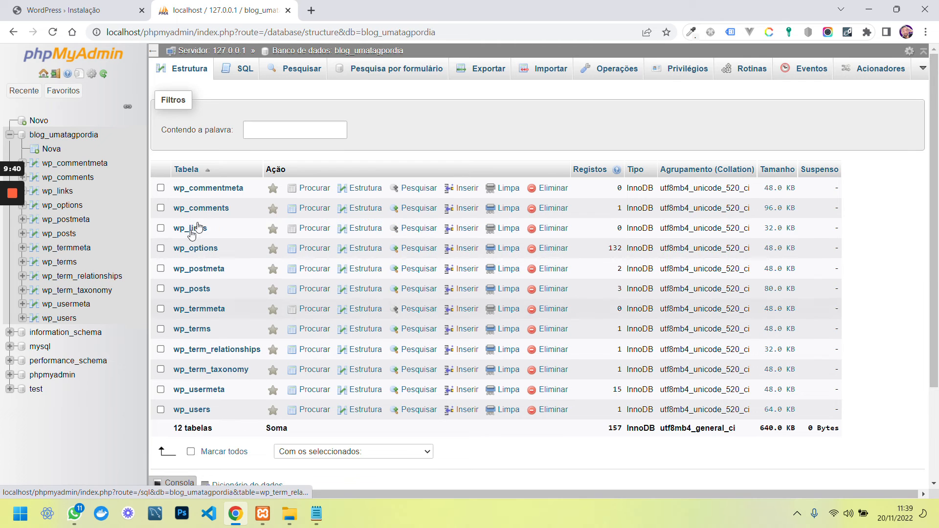
{"action": "left_click", "coordinate": [99, 18]}
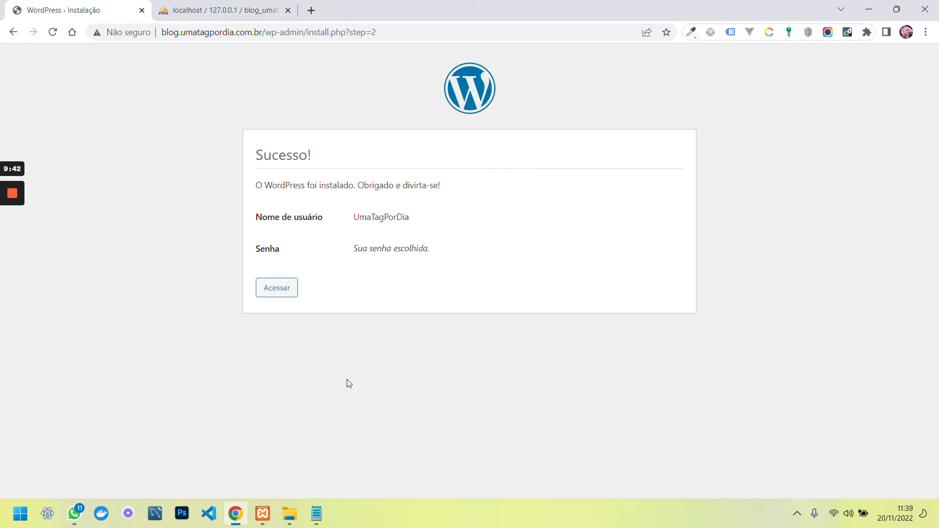
{"action": "left_click", "coordinate": [276, 291]}
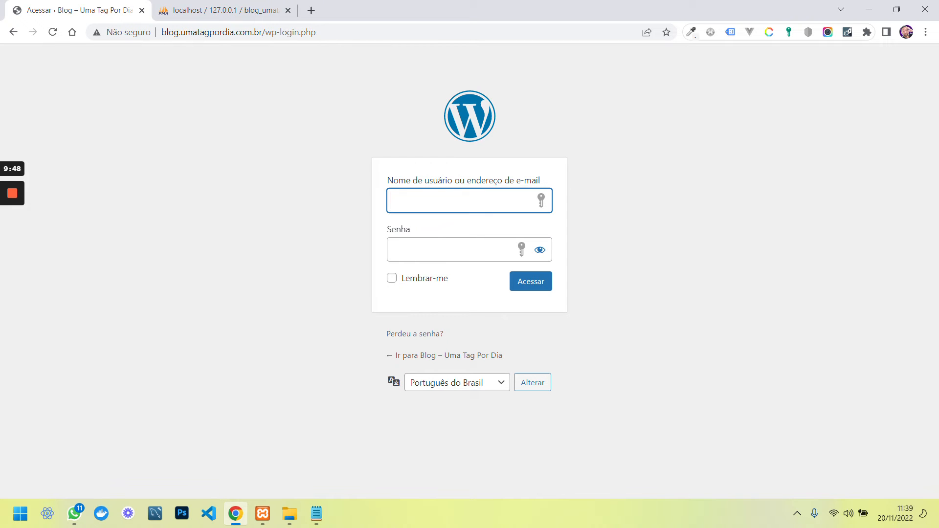
{"action": "type", "text": "UmaTagPorDia"}
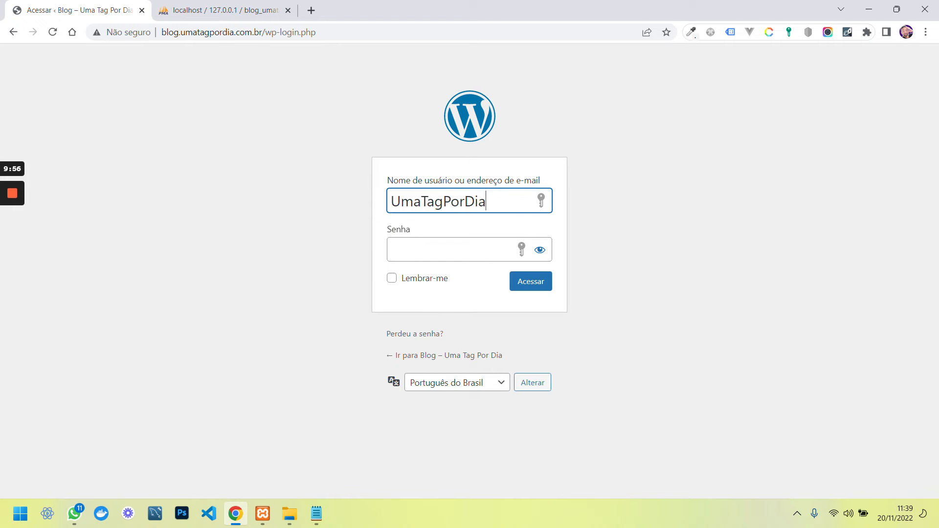
{"action": "left_click", "coordinate": [196, 17]}
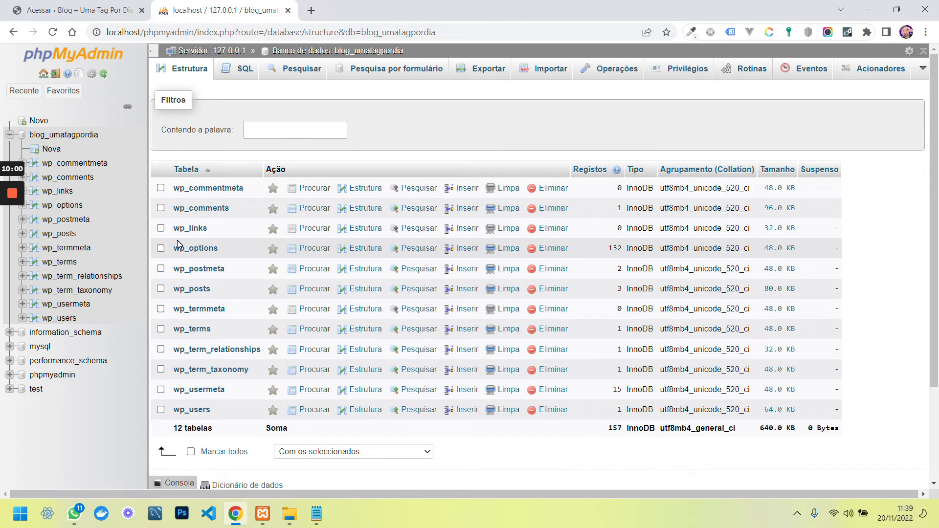
Edit the admin's row in wp_users and set the user_pass function to MD5
{"action": "left_click", "coordinate": [191, 411]}
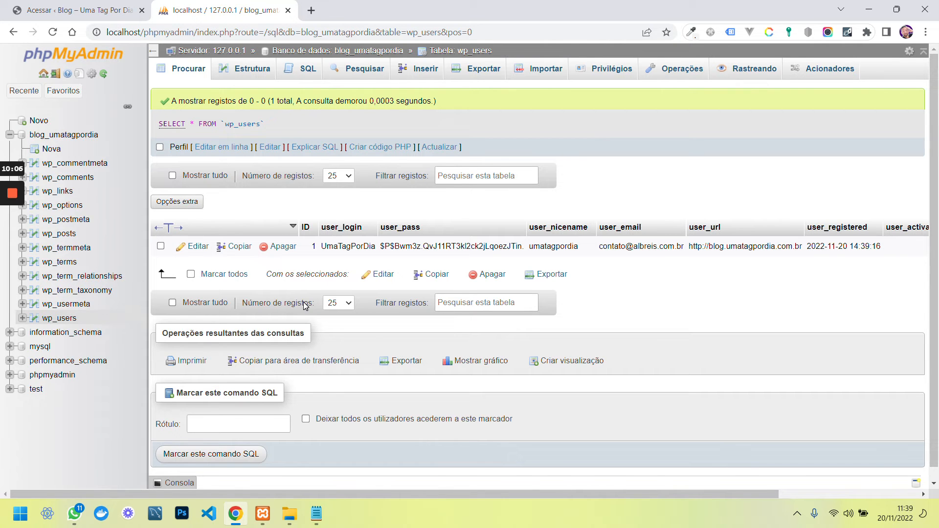
{"action": "left_click", "coordinate": [210, 245]}
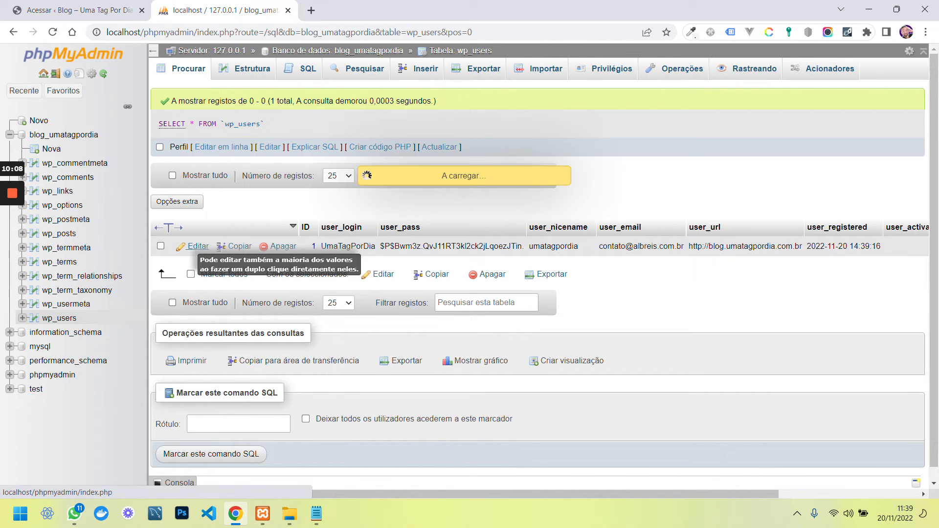
{"action": "scroll", "coordinate": [423, 344], "scroll_direction": "down", "scroll_amount": 3}
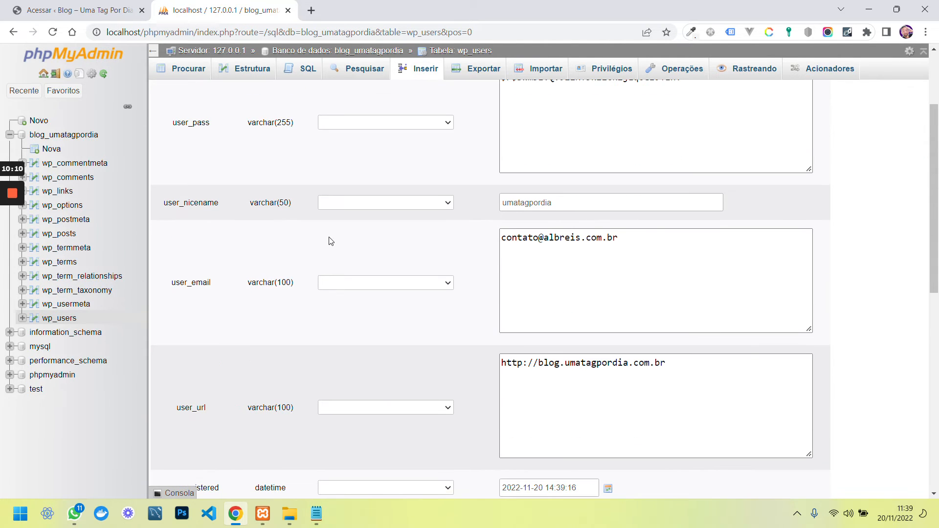
{"action": "scroll", "coordinate": [343, 201], "scroll_direction": "up", "scroll_amount": 1}
{"action": "left_click", "coordinate": [359, 184]}
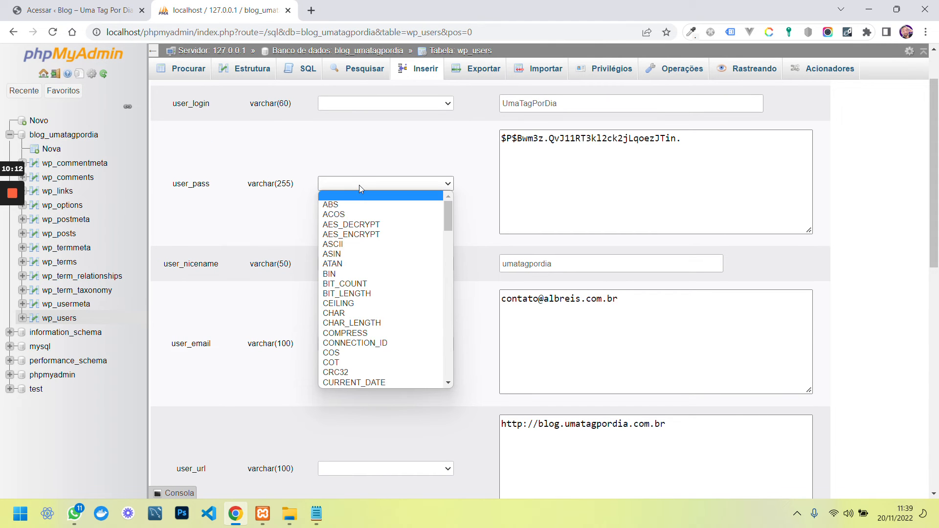
{"action": "scroll", "coordinate": [347, 343], "scroll_direction": "down", "scroll_amount": 10}
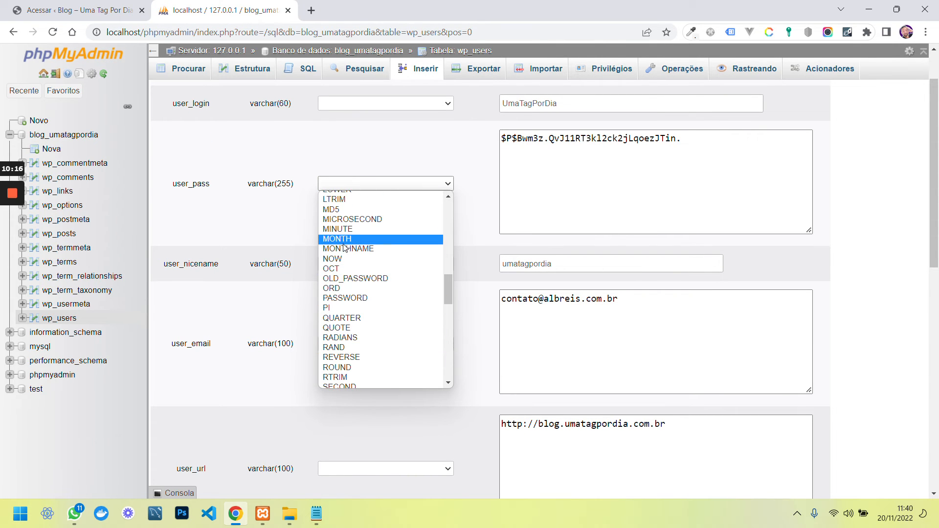
{"action": "left_click", "coordinate": [336, 210]}
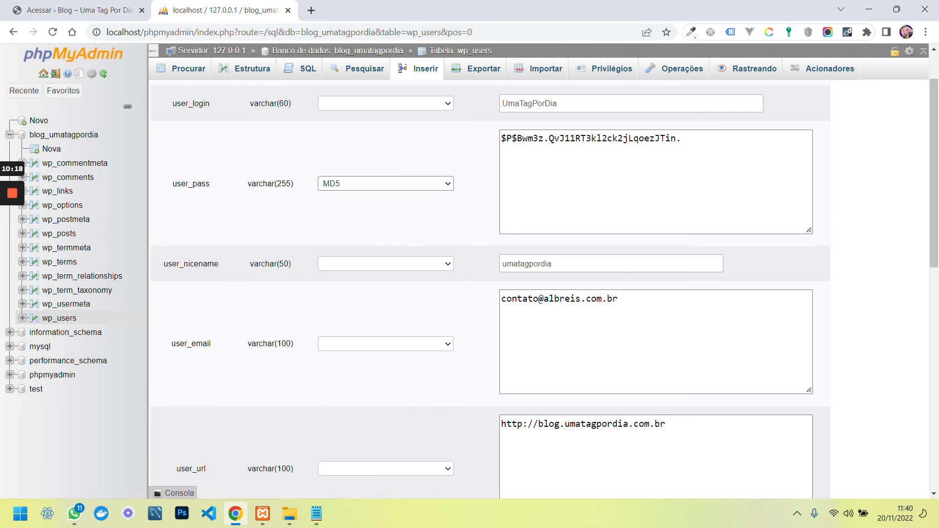
Replace user_pass with a newly copied password value and save the row
{"action": "left_click_drag", "start_coordinate": [549, 139], "coordinate": [655, 138]}
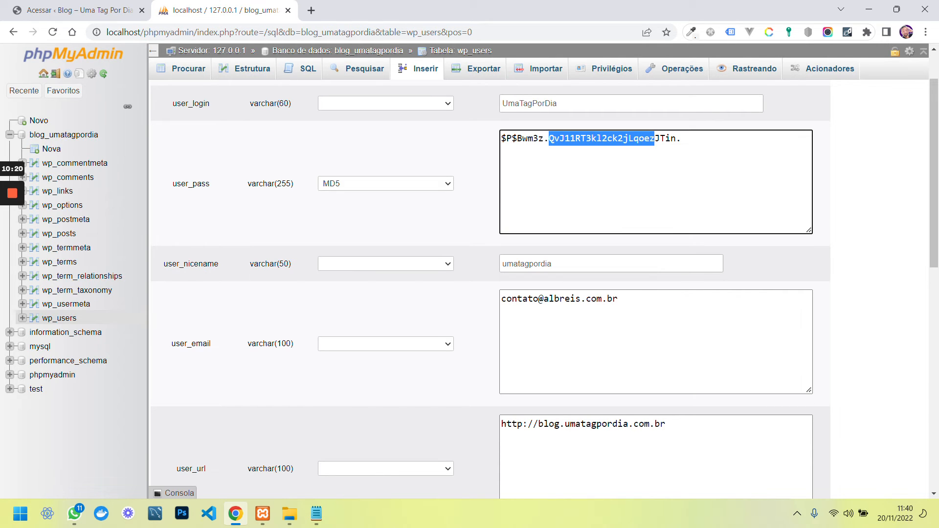
{"action": "key", "text": "ctrl+c"}
{"action": "key", "text": "ctrl+a"}
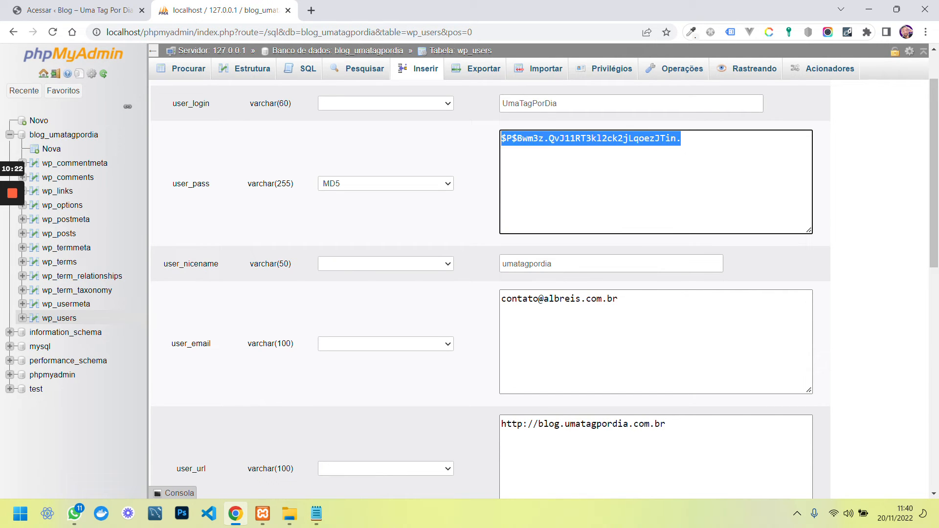
{"action": "key", "text": "ctrl+v"}
{"action": "scroll", "coordinate": [482, 237], "scroll_direction": "down", "scroll_amount": 1}
{"action": "scroll", "coordinate": [482, 238], "scroll_direction": "down", "scroll_amount": 10}
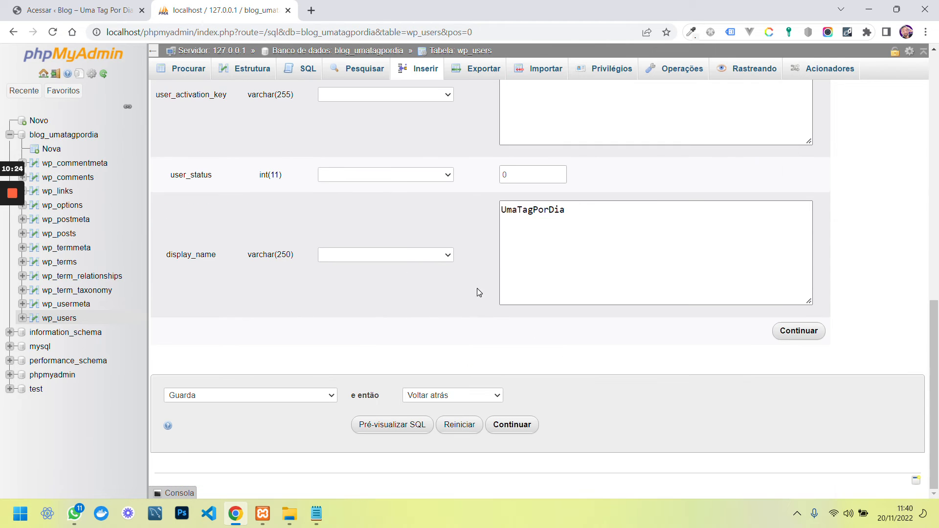
{"action": "left_click", "coordinate": [800, 333]}
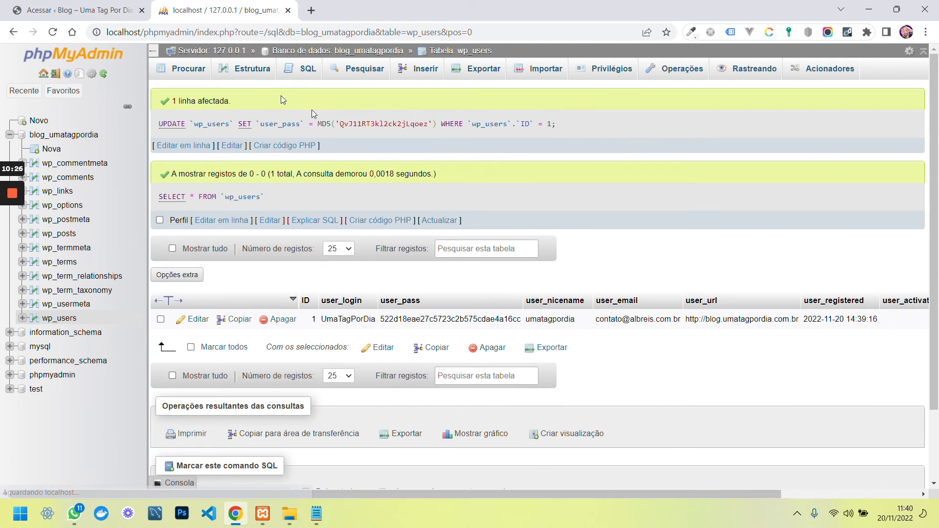
Log in with the pasted new password and Lembrar-me ticked, save the login, and dismiss the welcome panel
{"action": "left_click", "coordinate": [85, 16]}
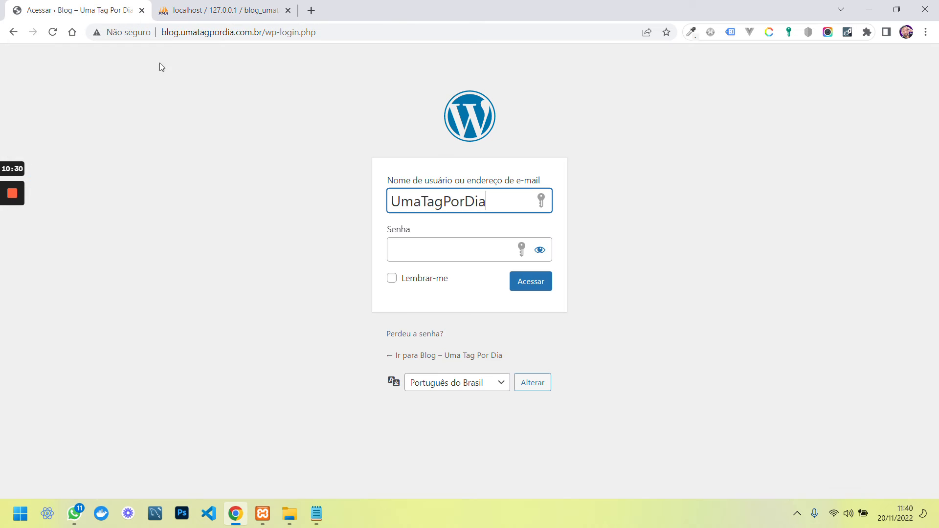
{"action": "key", "text": "Tab"}
{"action": "key", "text": "ctrl+v"}
{"action": "left_click", "coordinate": [646, 352]}
{"action": "left_click", "coordinate": [392, 278]}
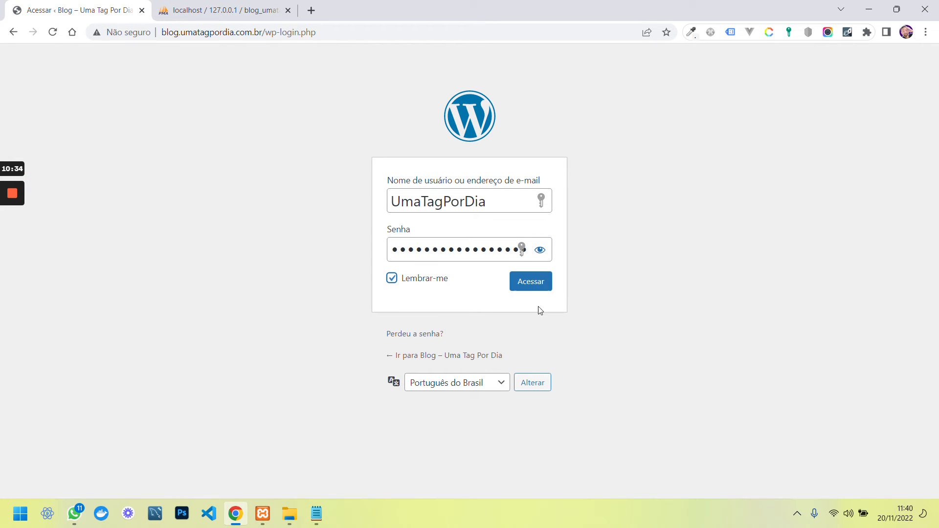
{"action": "left_click", "coordinate": [534, 286]}
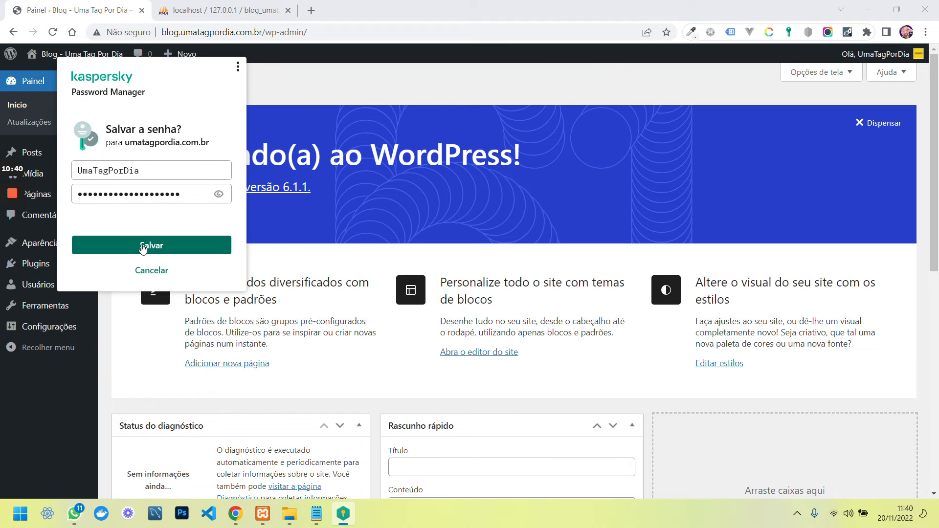
{"action": "left_click", "coordinate": [142, 249]}
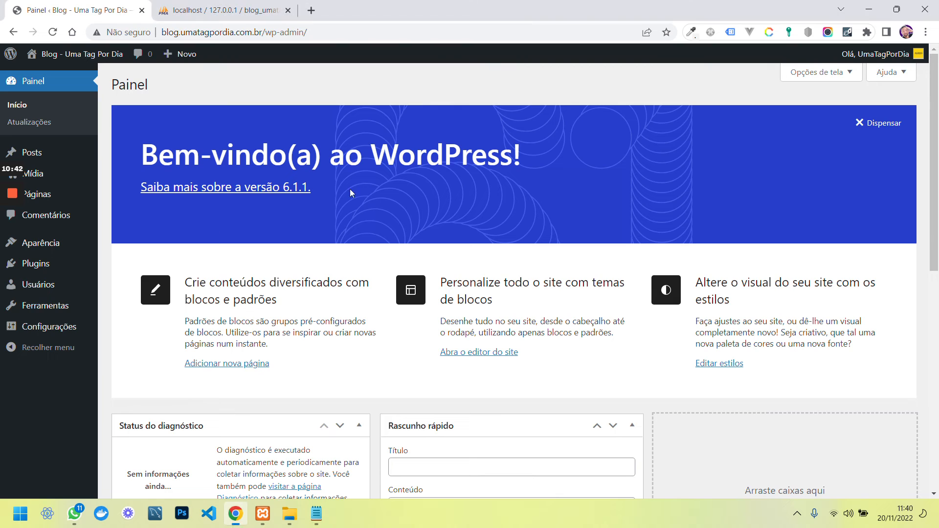
{"action": "left_click", "coordinate": [856, 128]}
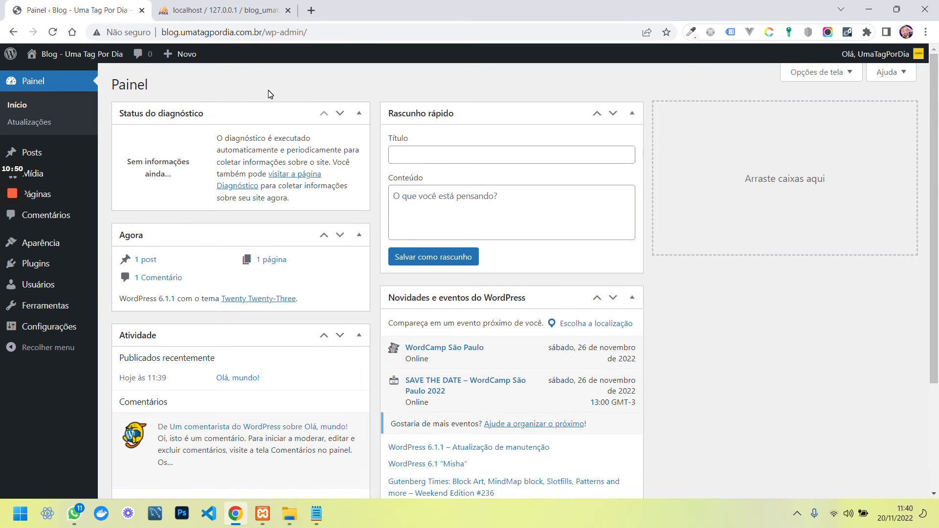
Reload the dashboard at blog.umatagpordia.com.br, undoing an accidental address-bar edit
{"action": "left_click_drag", "start_coordinate": [263, 32], "coordinate": [173, 33]}
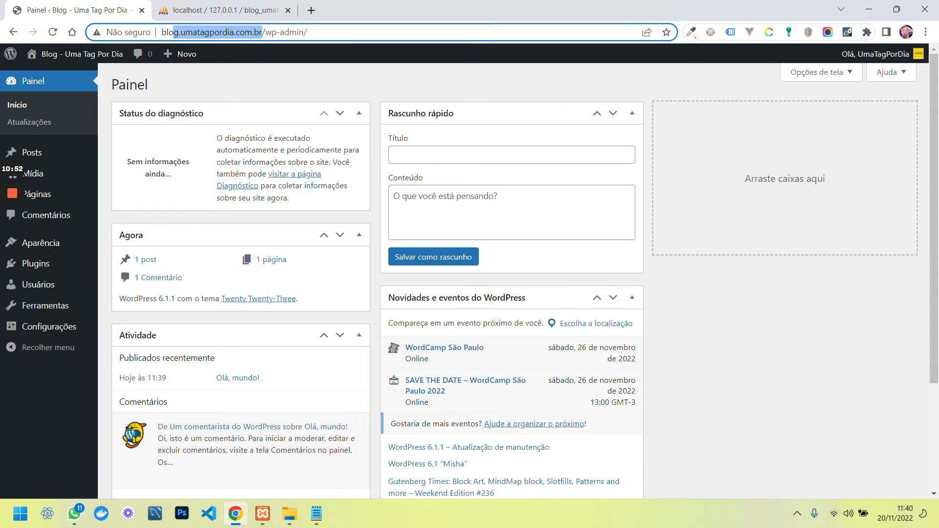
{"action": "left_click_drag", "start_coordinate": [173, 32], "coordinate": [163, 32]}
{"action": "type", "text": "?"}
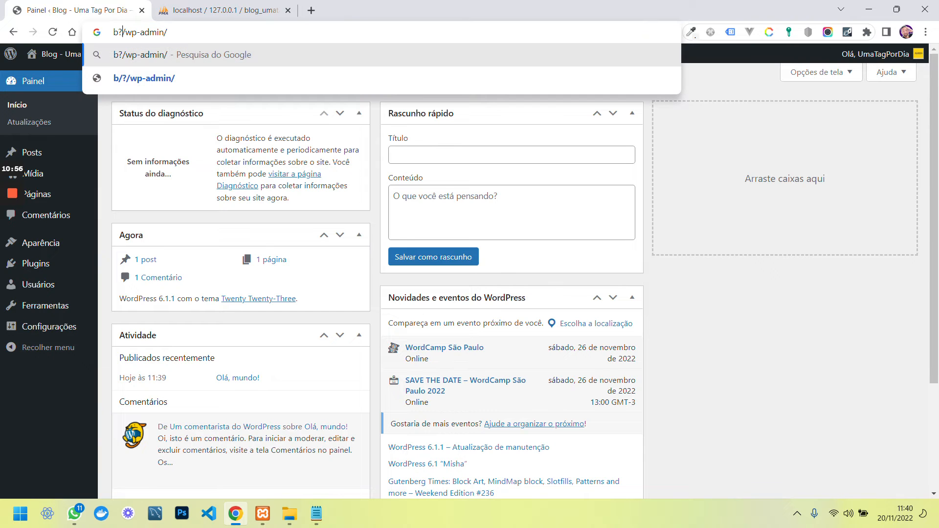
{"action": "key", "text": "ctrl+z"}
{"action": "key", "text": "Return"}
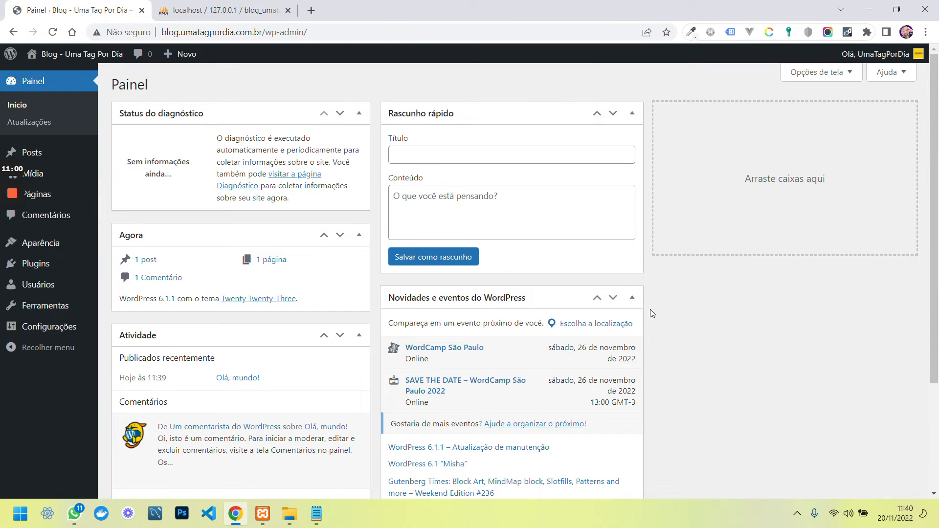
{"action": "scroll", "coordinate": [653, 292], "scroll_direction": "down", "scroll_amount": 3}
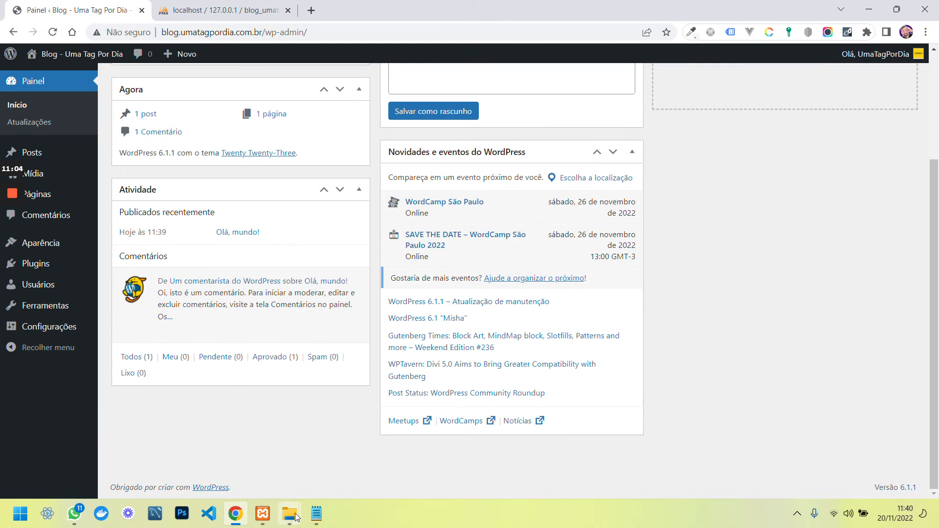
{"action": "mouse_move", "coordinate": [291, 525]}
{"action": "scroll", "coordinate": [277, 438], "scroll_direction": "up", "scroll_amount": 3}
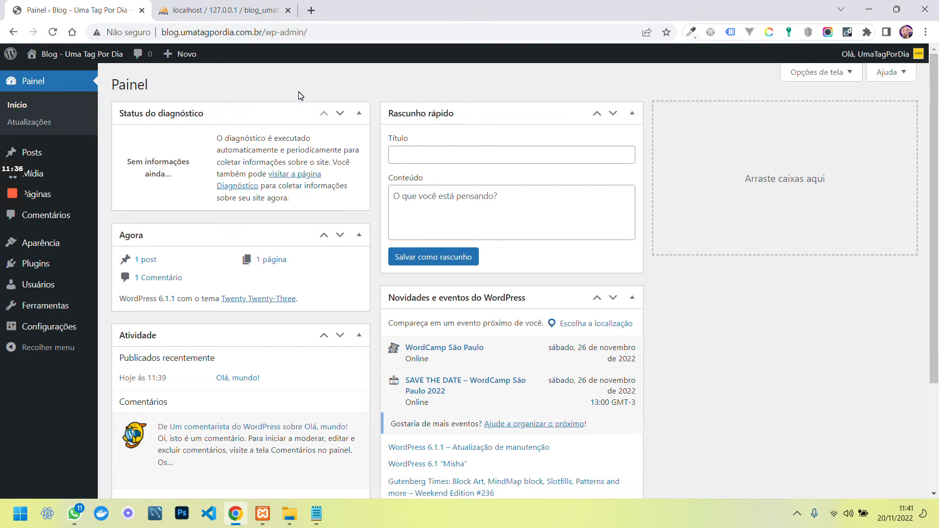
{"action": "left_click_drag", "start_coordinate": [262, 32], "coordinate": [180, 34]}
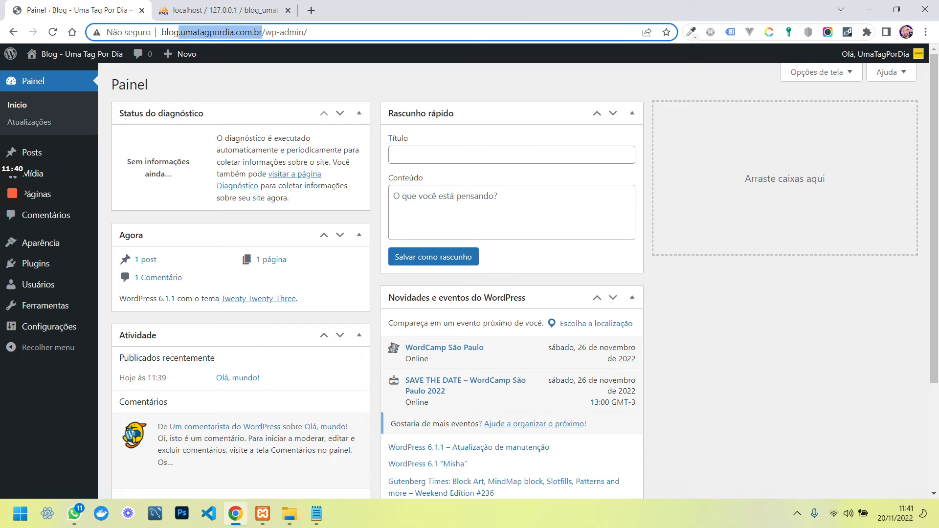
{"action": "left_click", "coordinate": [201, 32]}
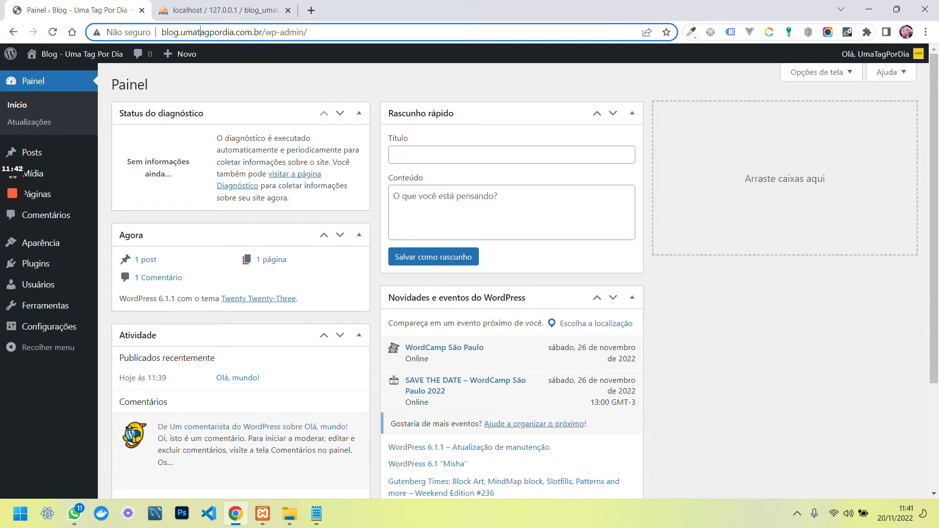
{"action": "left_click_drag", "start_coordinate": [182, 33], "coordinate": [263, 32]}
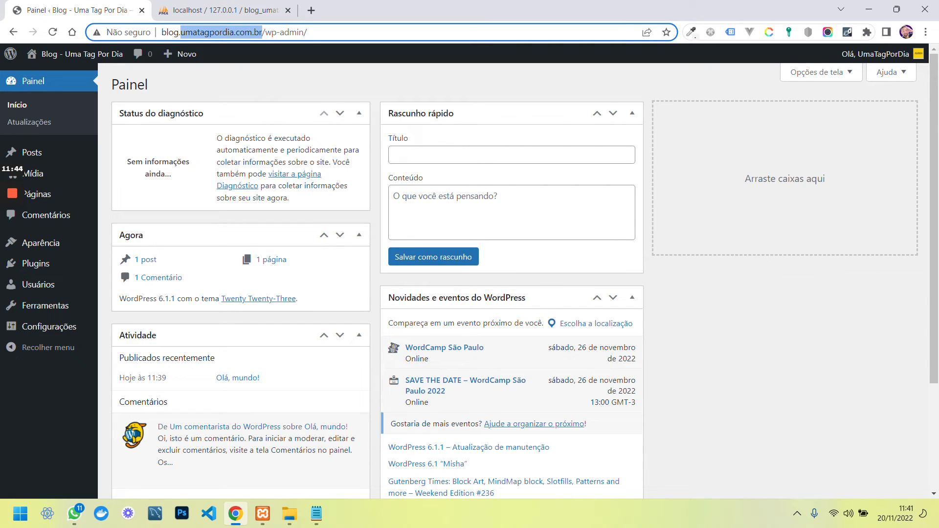
Close the three leftover 'blog' File Explorer windows from the taskbar previews
{"action": "left_click", "coordinate": [297, 518]}
{"action": "left_click", "coordinate": [471, 412]}
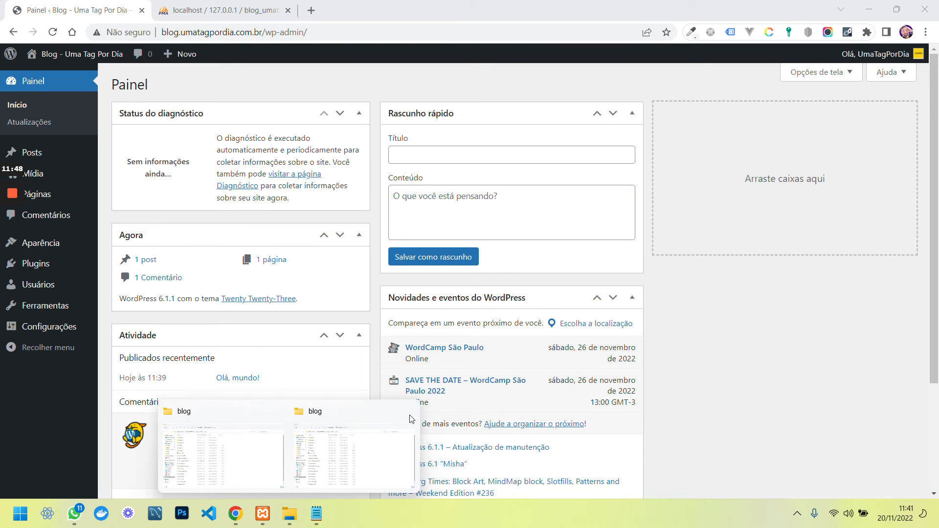
{"action": "left_click", "coordinate": [406, 416]}
{"action": "left_click", "coordinate": [342, 410]}
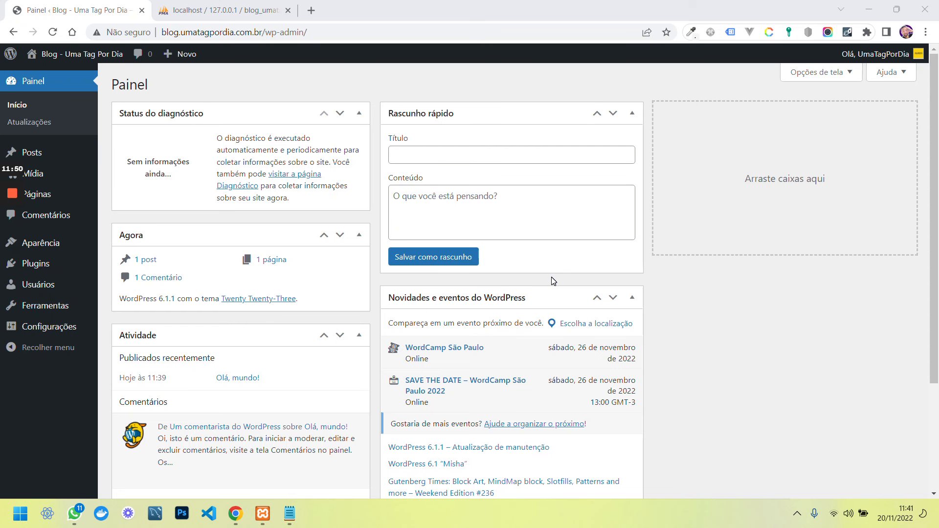
Open 'hosts' from File Explorer's Recent files with Bloco de notas
{"action": "key", "text": "super+e"}
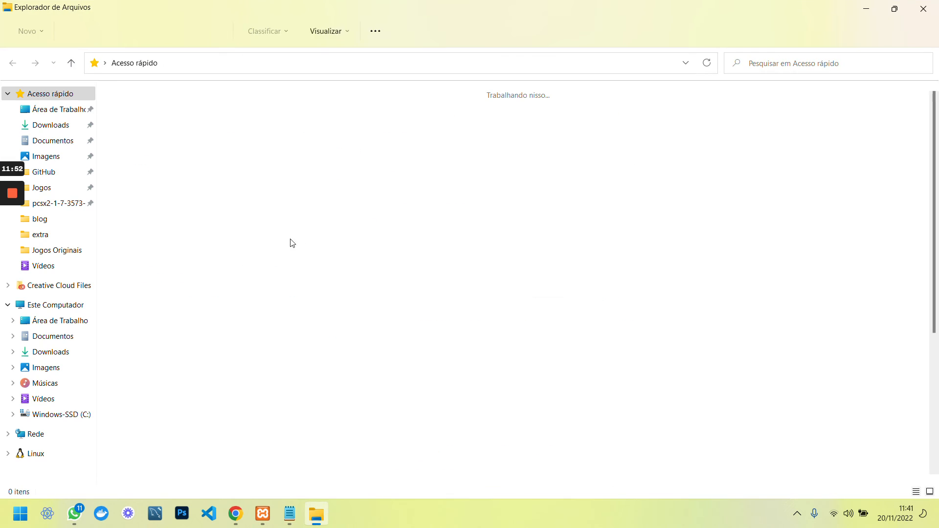
{"action": "scroll", "coordinate": [161, 305], "scroll_direction": "down", "scroll_amount": 2}
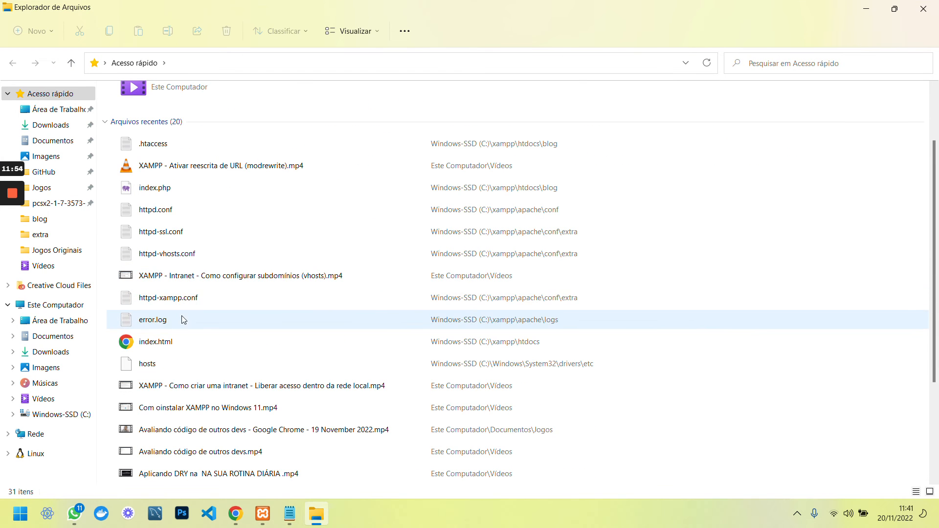
{"action": "left_click", "coordinate": [167, 369]}
{"action": "double_click", "coordinate": [166, 370]}
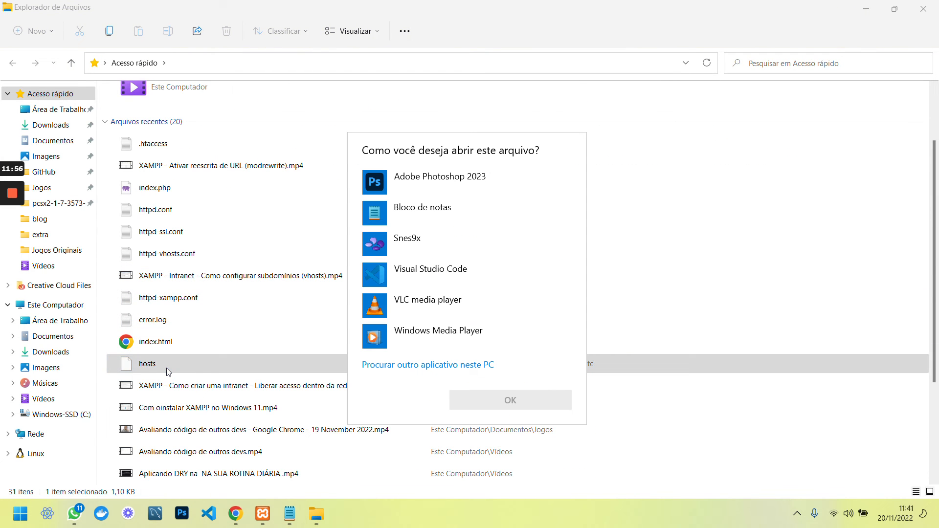
{"action": "left_click", "coordinate": [459, 208]}
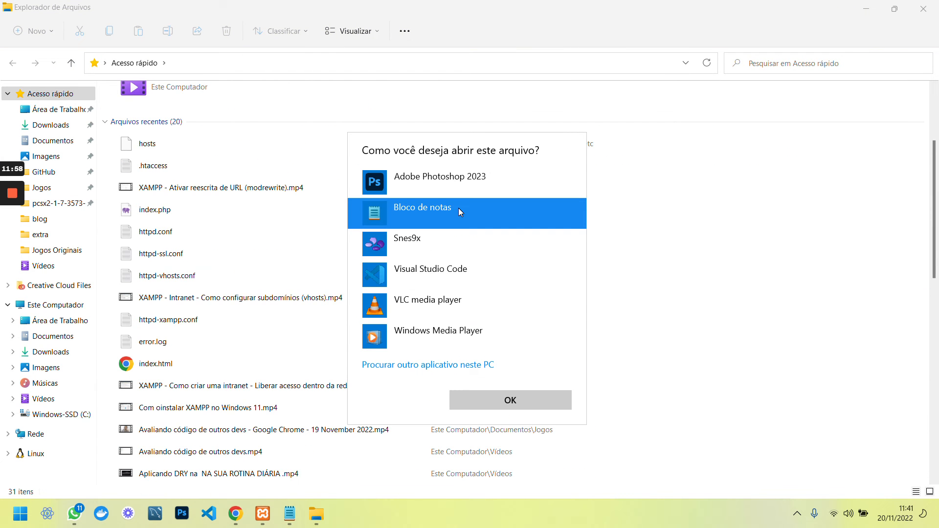
{"action": "left_click", "coordinate": [509, 398]}
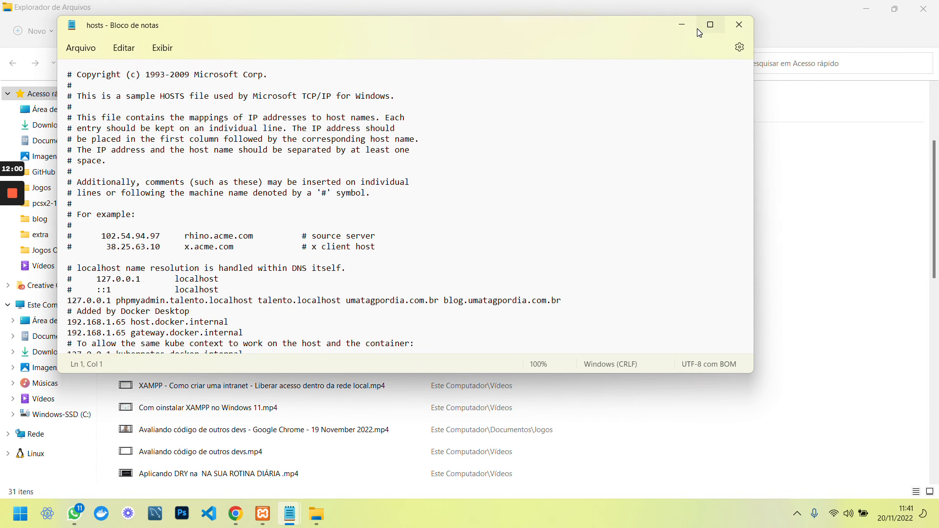
Maximize Notepad and check the hosts line mapping blog.umatagpordia.com.br to 127.0.0.1
{"action": "left_click", "coordinate": [710, 26]}
{"action": "left_click_drag", "start_coordinate": [288, 286], "coordinate": [391, 286]}
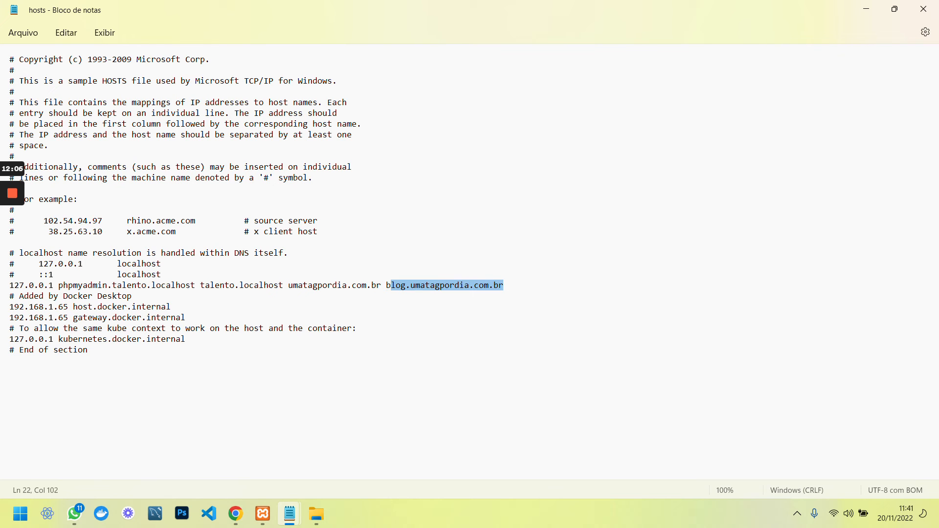
{"action": "left_click_drag", "start_coordinate": [10, 286], "coordinate": [53, 286]}
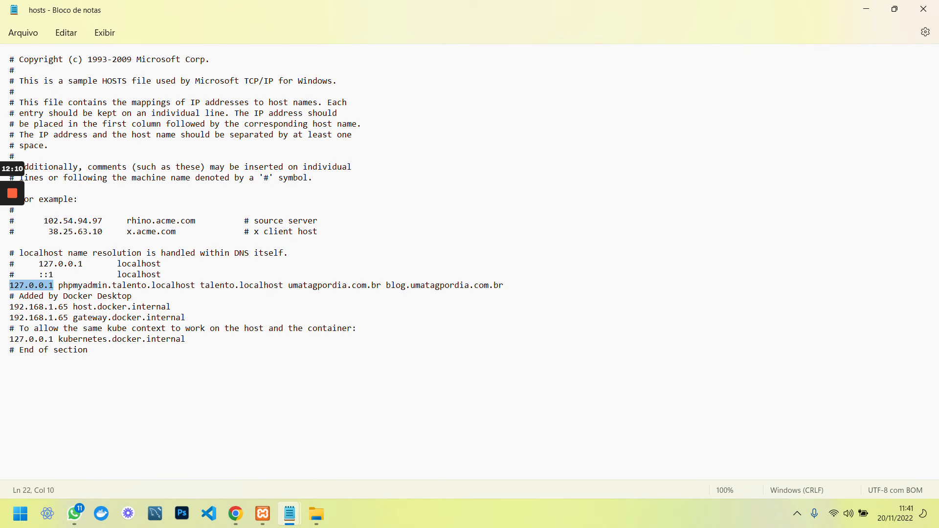
Launch Terminal do Windows from the Win+X menu and maximize it
{"action": "key", "text": "super+x"}
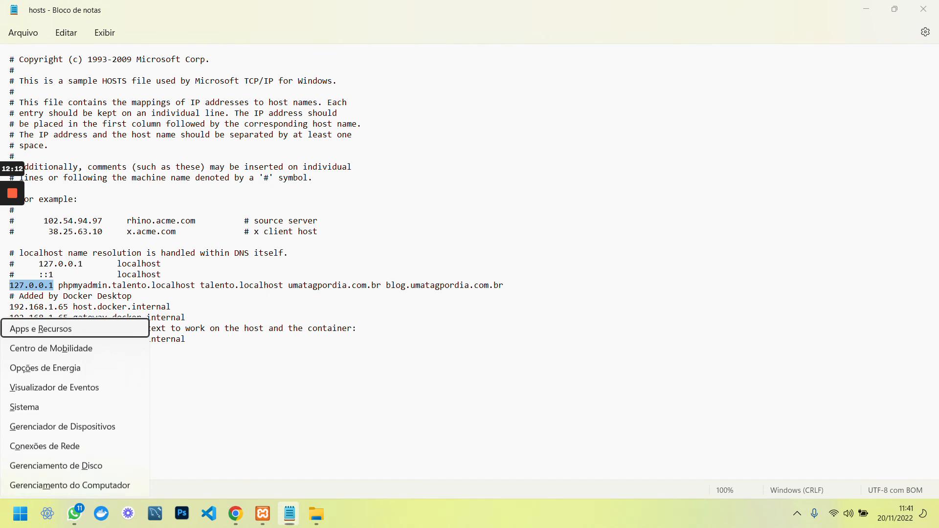
{"action": "left_click", "coordinate": [63, 330]}
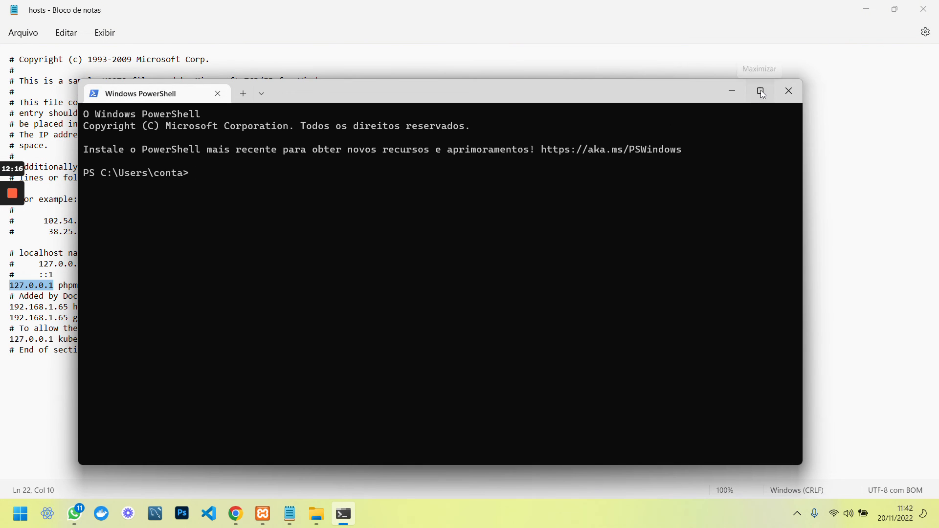
{"action": "left_click", "coordinate": [761, 92]}
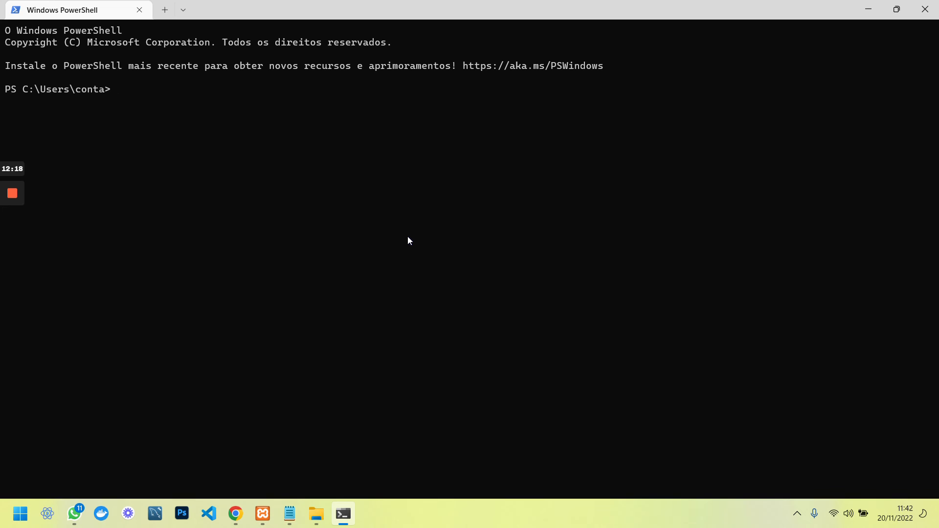
Run ipconfig, copy the Wi-Fi IPv4 address 192.168.1.65, and minimize the terminal
{"action": "type", "text": "ipconfig"}
{"action": "key", "text": "Return"}
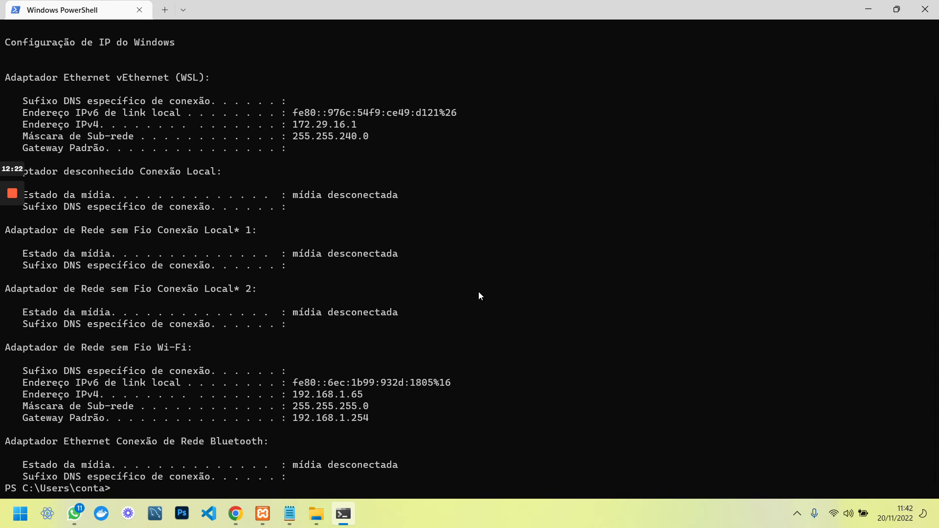
{"action": "mouse_move", "coordinate": [292, 395]}
{"action": "left_mouse_down"}
{"action": "mouse_move", "coordinate": [361, 393]}
{"action": "mouse_move", "coordinate": [295, 395]}
{"action": "left_mouse_up"}
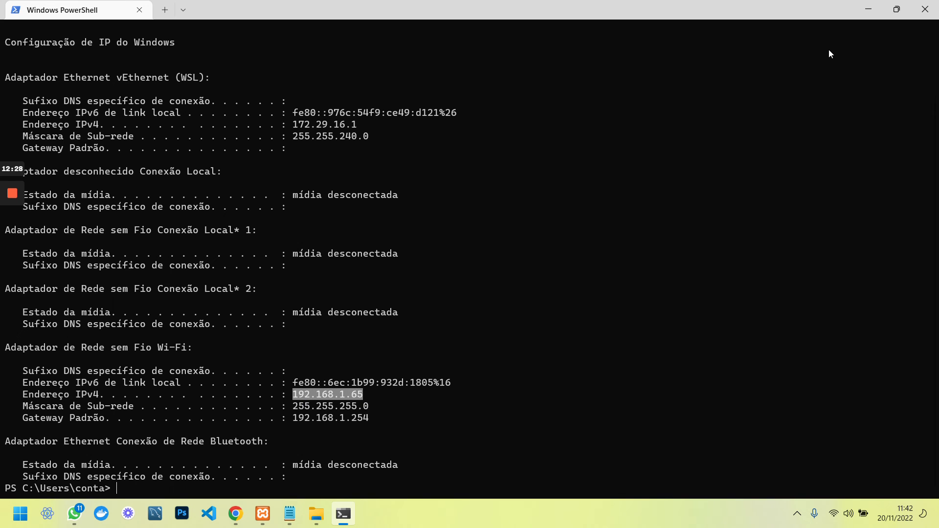
{"action": "key", "text": "ctrl+c"}
{"action": "left_click", "coordinate": [875, 10]}
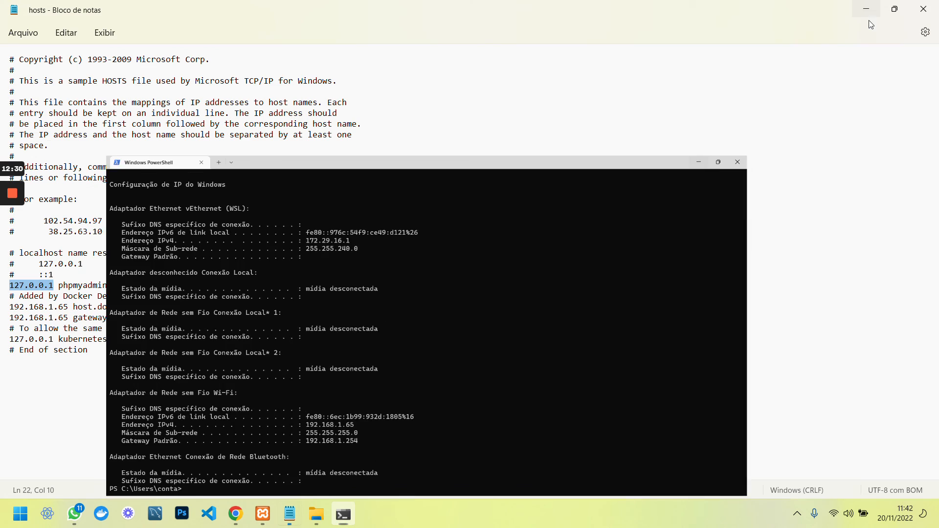
Start a new '192.168.1.65' line and move blog.umatagpordia.com.br onto it from the 127.0.0.1 line
{"action": "left_click_drag", "start_coordinate": [386, 285], "coordinate": [503, 286]}
{"action": "left_click", "coordinate": [505, 286]}
{"action": "key", "text": "Return"}
{"action": "key", "text": "ctrl+v"}
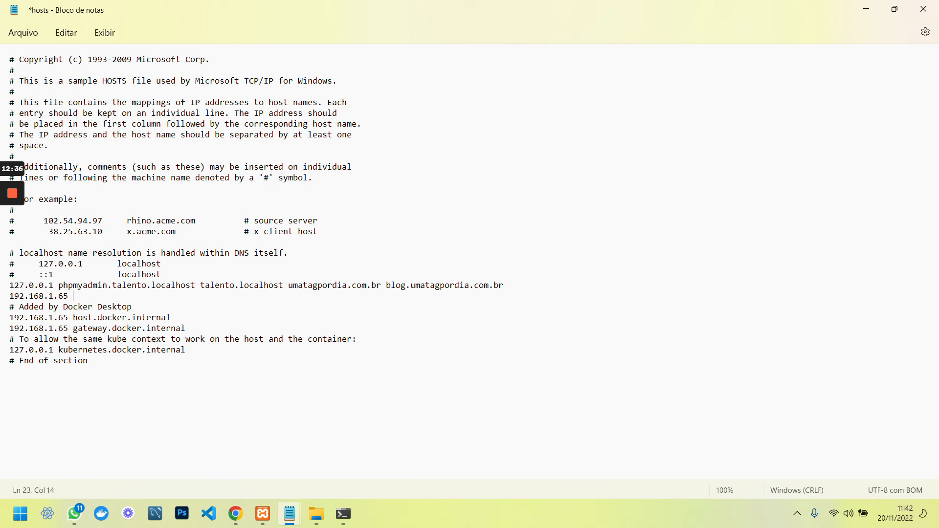
{"action": "left_click_drag", "start_coordinate": [386, 286], "coordinate": [504, 286]}
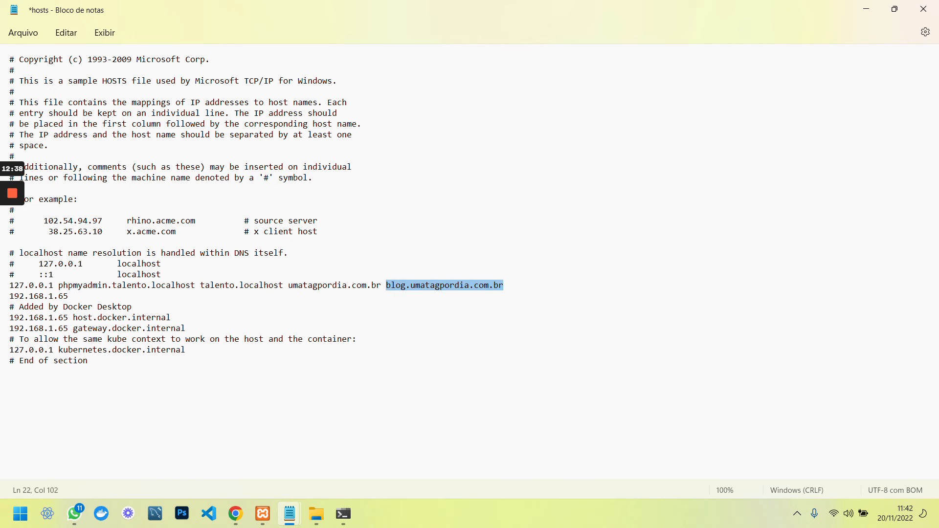
{"action": "key", "text": "ctrl+x"}
{"action": "key", "text": "BackSpace"}
{"action": "key", "text": "Down"}
{"action": "key", "text": "ctrl+v"}
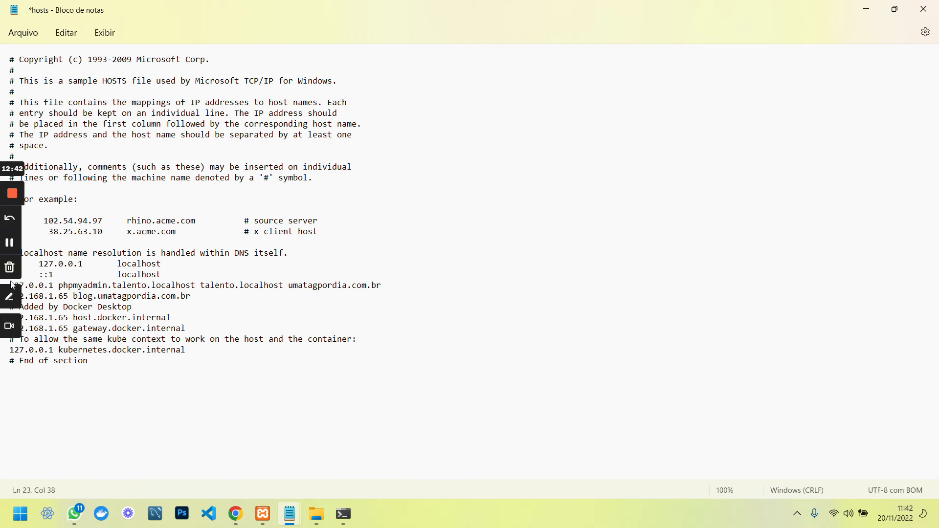
Add blank lines to separate the 127.0.0.1 entry from the new 192.168.1.65 entry
{"action": "key", "text": "Return"}
{"action": "key", "text": "Return"}
{"action": "key", "text": "Return"}
{"action": "key", "text": "Return"}
{"action": "key", "text": "Up"}
{"action": "key", "text": "Up"}
{"action": "key", "text": "Up"}
{"action": "key", "text": "Up"}
{"action": "key", "text": "Up"}
{"action": "key", "text": "Up"}
{"action": "key", "text": "End"}
{"action": "key", "text": "Return"}
{"action": "key", "text": "Return"}
{"action": "key", "text": "Return"}
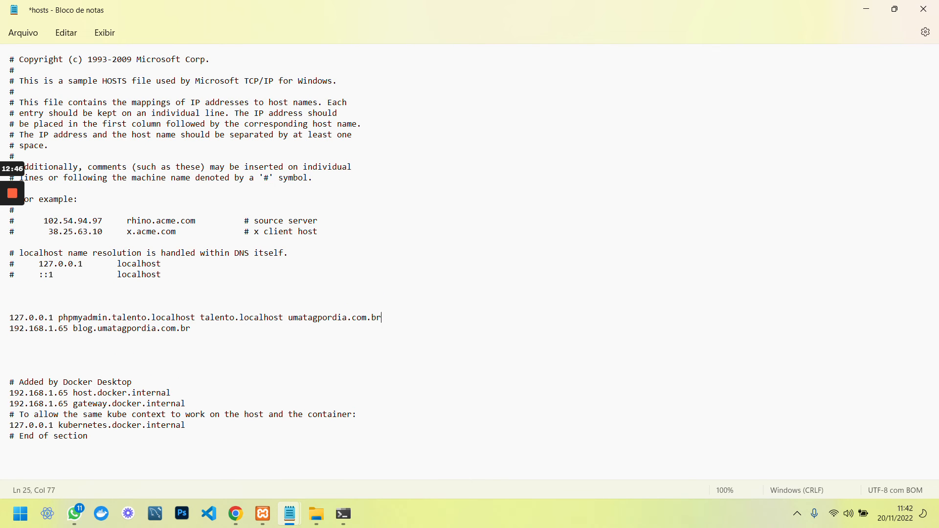
{"action": "key", "text": "Down"}
{"action": "key", "text": "End"}
{"action": "key", "text": "Return"}
{"action": "key", "text": "Return"}
{"action": "key", "text": "Return"}
{"action": "key", "text": "Return"}
Move umatagpordia.com.br from the 127.0.0.1 line to the 192.168.1.65 line
{"action": "left_click_drag", "start_coordinate": [53, 318], "coordinate": [9, 317]}
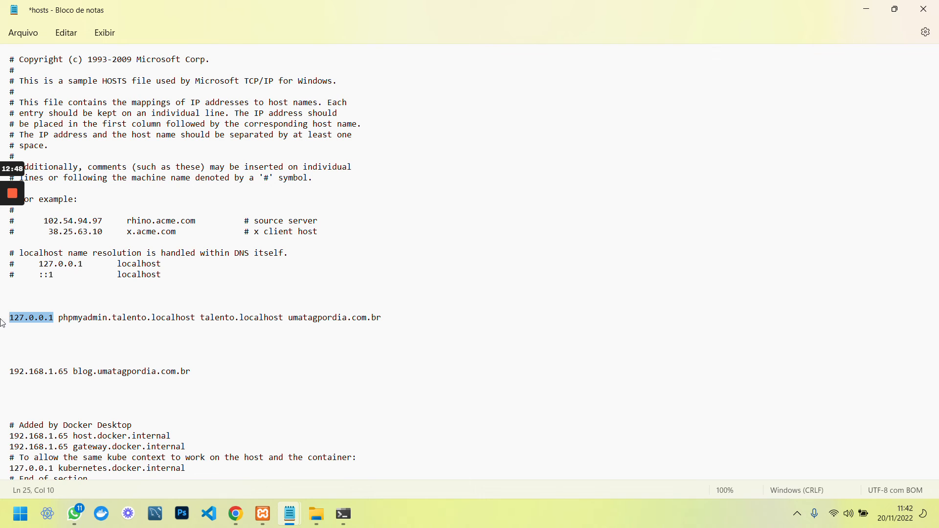
{"action": "left_click_drag", "start_coordinate": [288, 317], "coordinate": [381, 318]}
{"action": "key", "text": "BackSpace"}
{"action": "left_click", "coordinate": [72, 371]}
{"action": "key", "text": "ctrl+v"}
{"action": "left_click", "coordinate": [288, 317]}
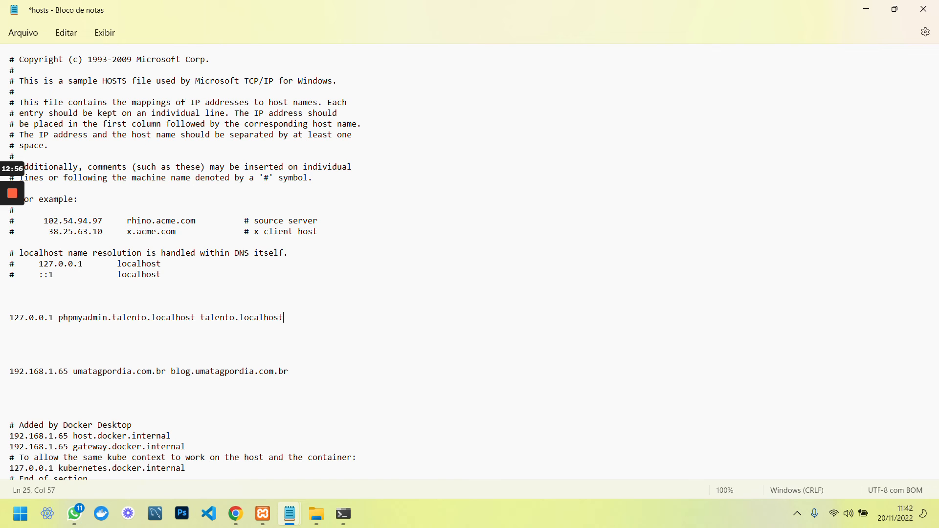
{"action": "left_click", "coordinate": [172, 371]}
Highlight 192.168.1.65 and 127.0.0.1 to compare the two addresses
{"action": "left_click_drag", "start_coordinate": [78, 371], "coordinate": [294, 379]}
{"action": "left_click_drag", "start_coordinate": [14, 372], "coordinate": [72, 372]}
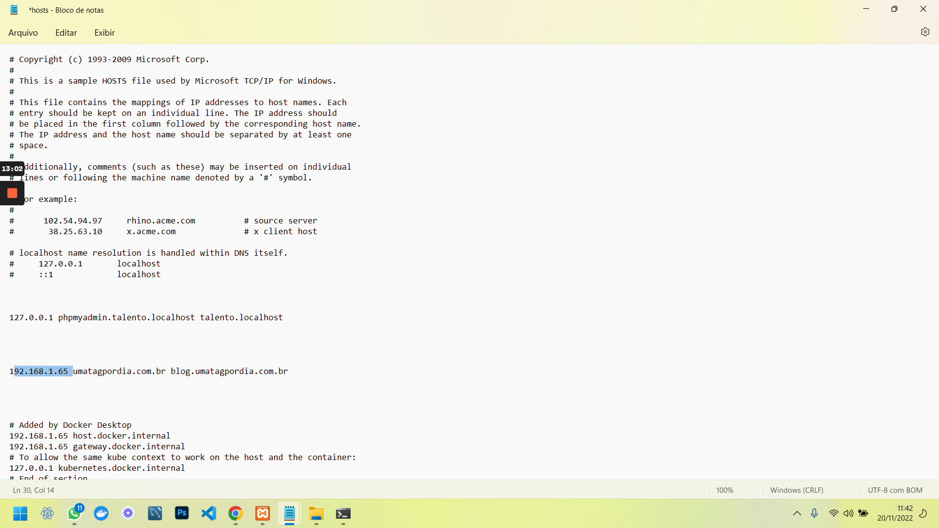
{"action": "left_click", "coordinate": [64, 372]}
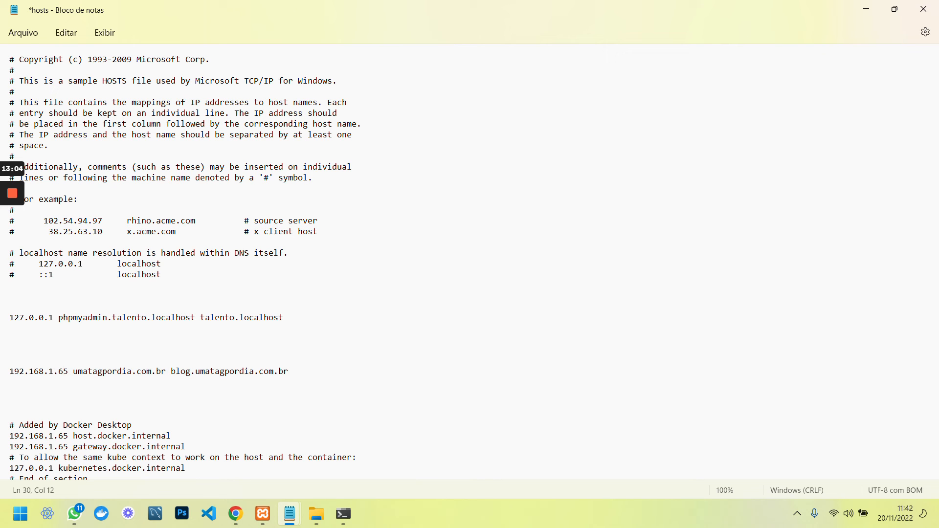
{"action": "double_click", "coordinate": [64, 372]}
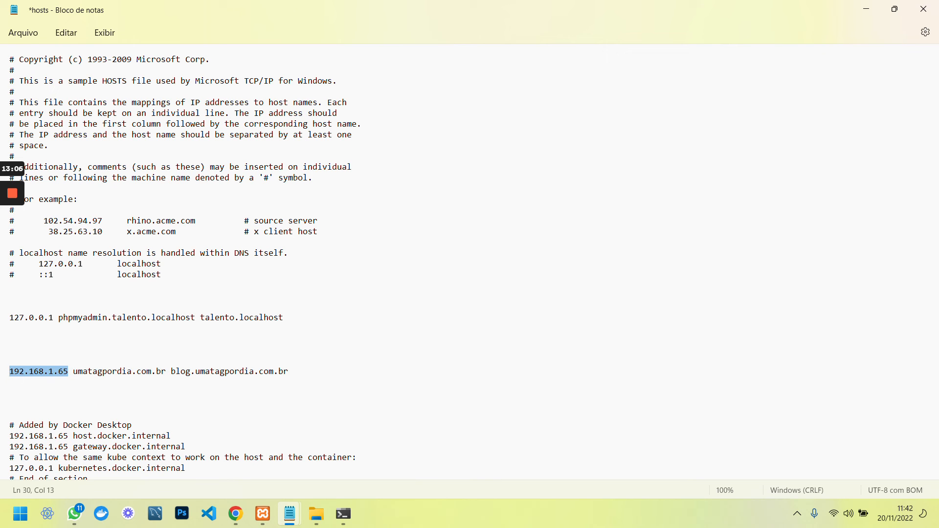
{"action": "double_click", "coordinate": [3, 317]}
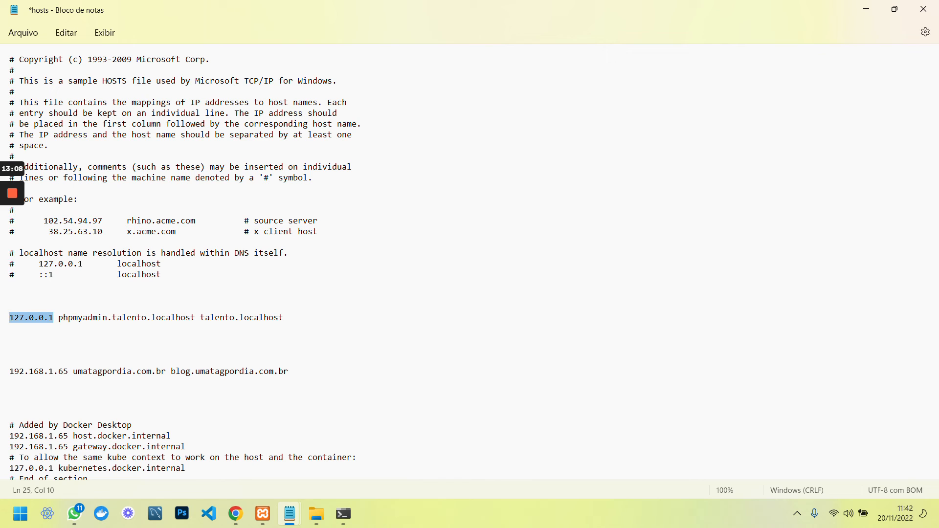
{"action": "double_click", "coordinate": [29, 372]}
{"action": "left_click_drag", "start_coordinate": [29, 372], "coordinate": [9, 372]}
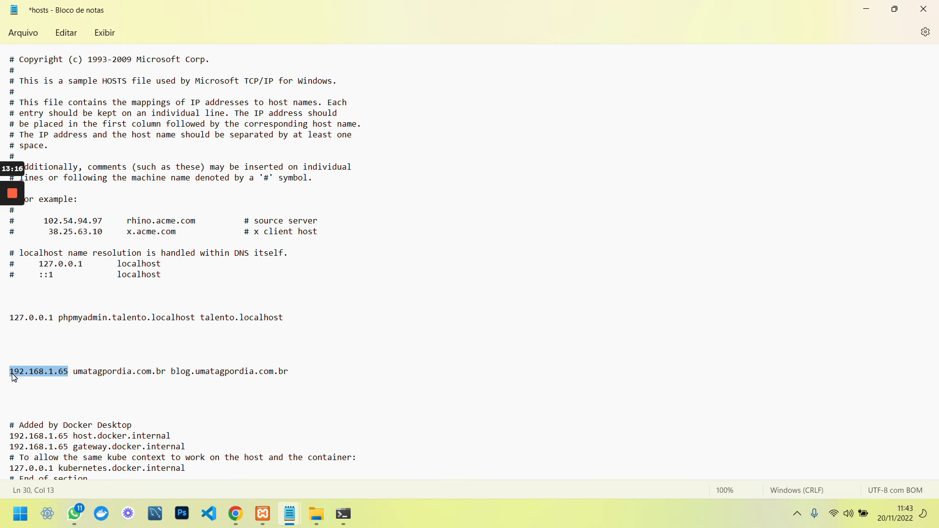
Save the edited hosts file and point out the 192.168.1.65 address again
{"action": "key", "text": "Up"}
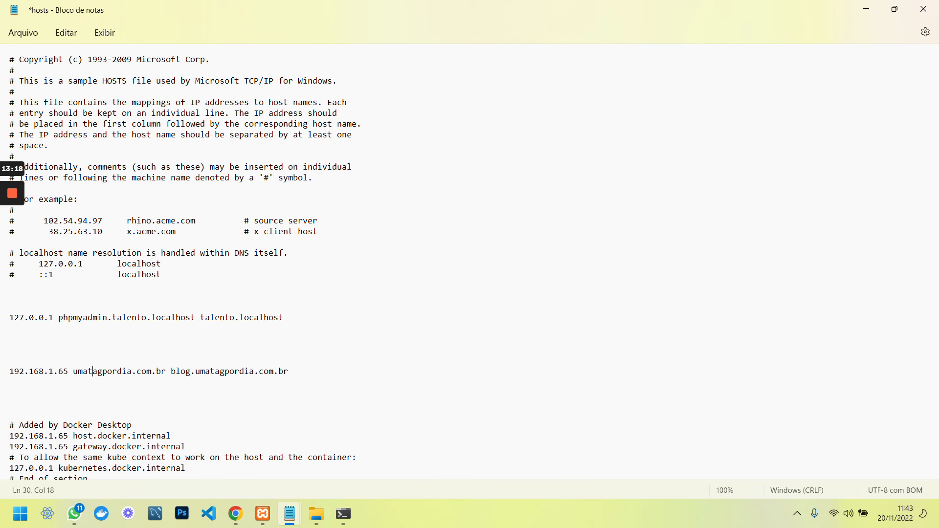
{"action": "key", "text": "ctrl+s"}
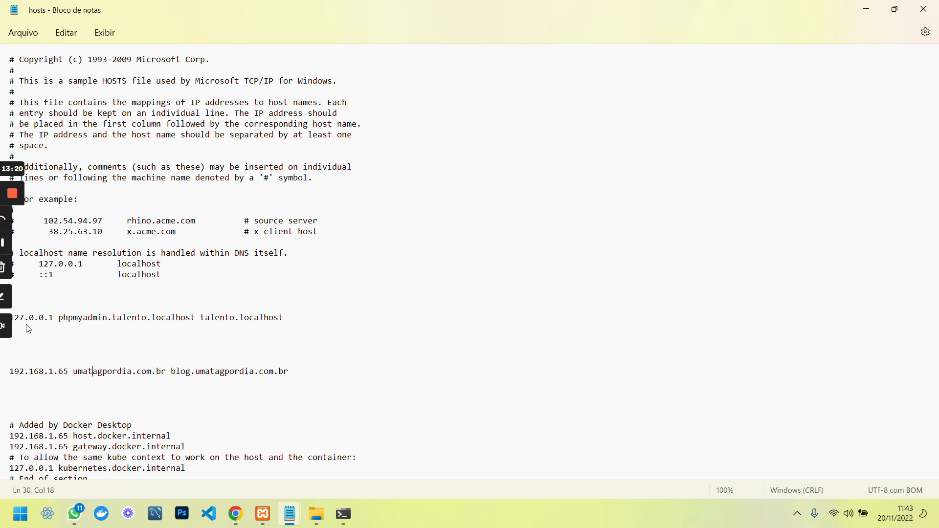
{"action": "key", "text": "shift+Home"}
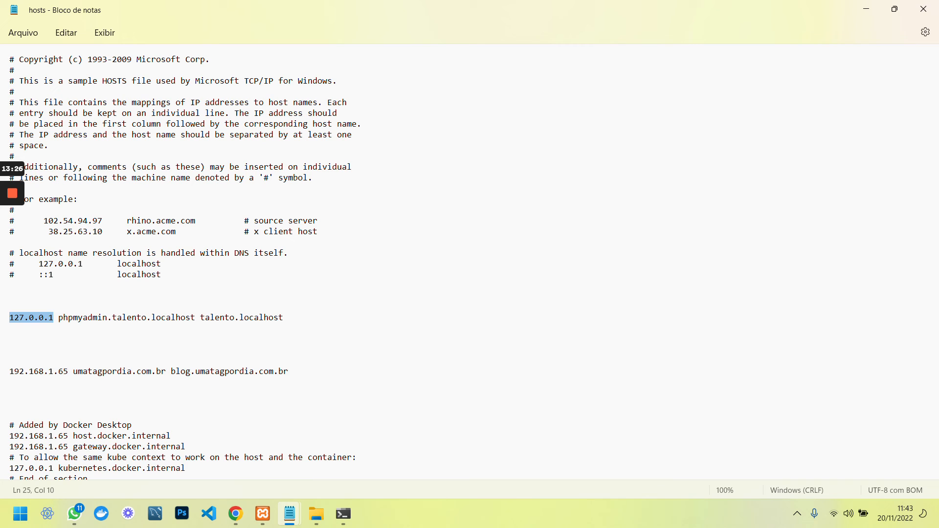
{"action": "left_click", "coordinate": [176, 372]}
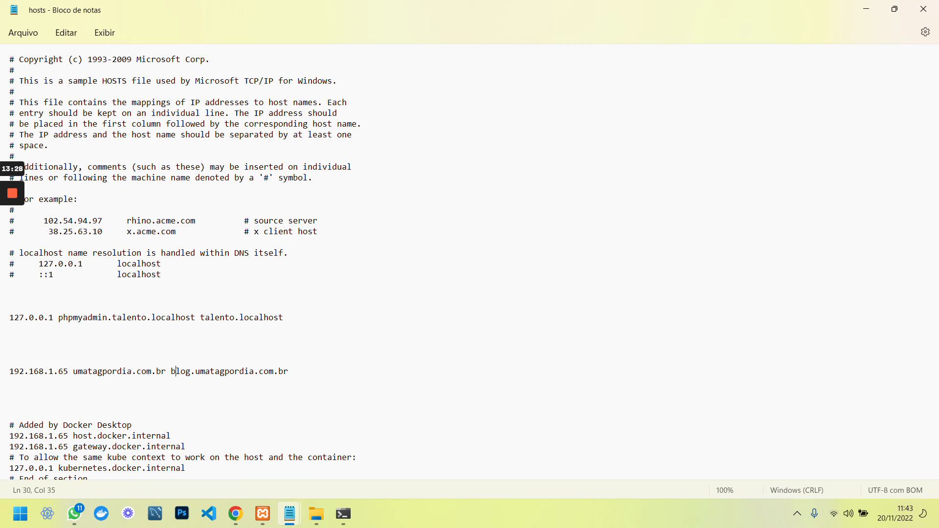
{"action": "left_click_drag", "start_coordinate": [69, 372], "coordinate": [29, 372]}
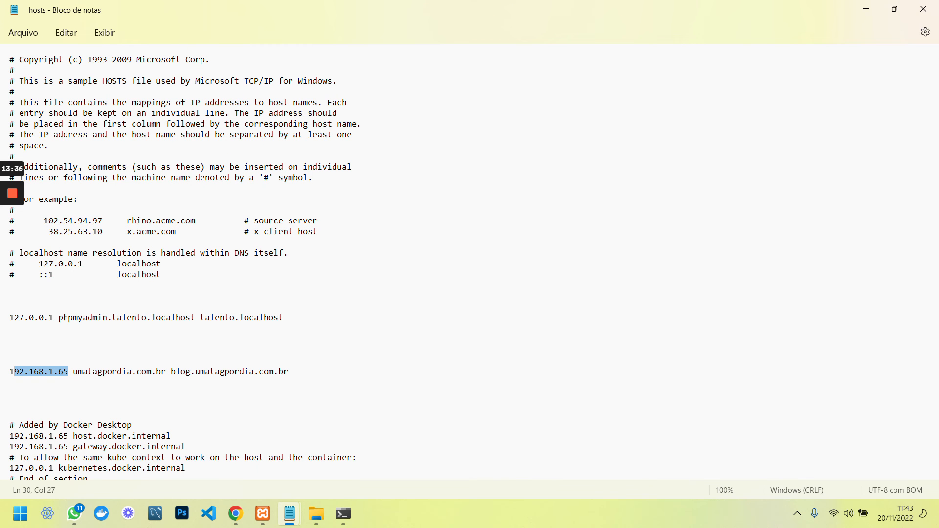
{"action": "left_click", "coordinate": [136, 372]}
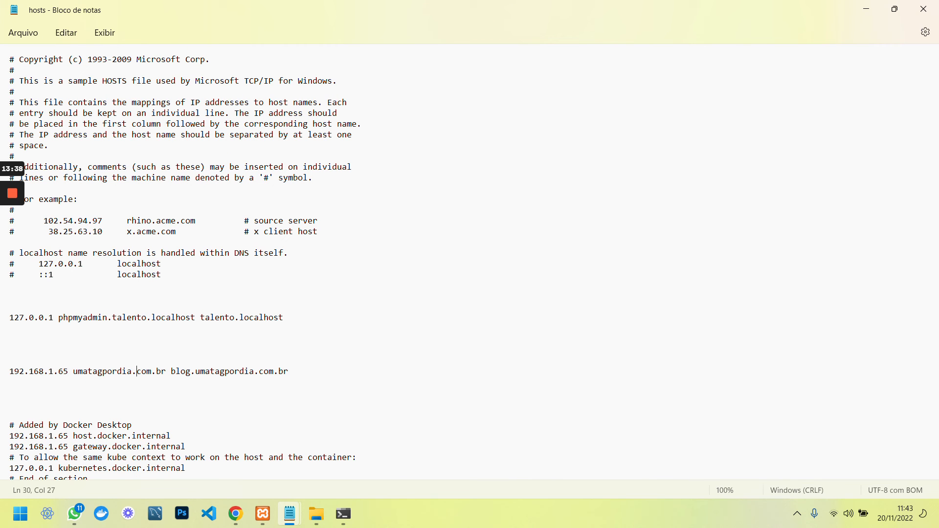
{"action": "left_click", "coordinate": [236, 514]}
Set the permalinks under Configurações > Links permanentes to 'Nome do post' (/%postname%/) and save
{"action": "left_click", "coordinate": [62, 54]}
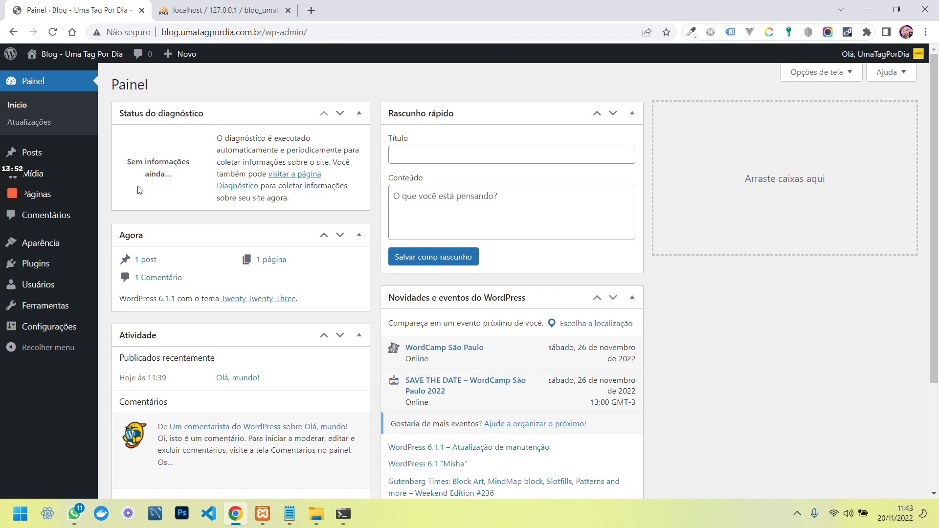
{"action": "mouse_move", "coordinate": [41, 290]}
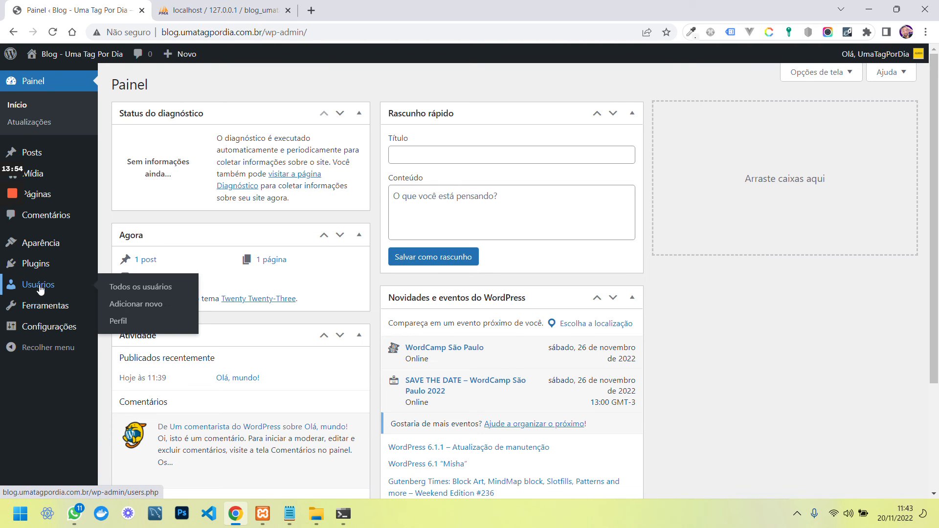
{"action": "left_click", "coordinate": [65, 159]}
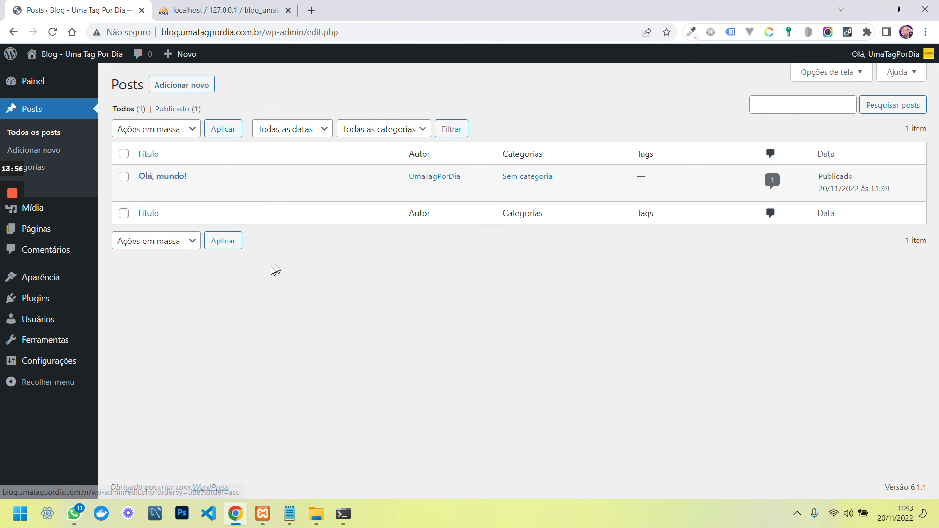
{"action": "left_click", "coordinate": [51, 361]}
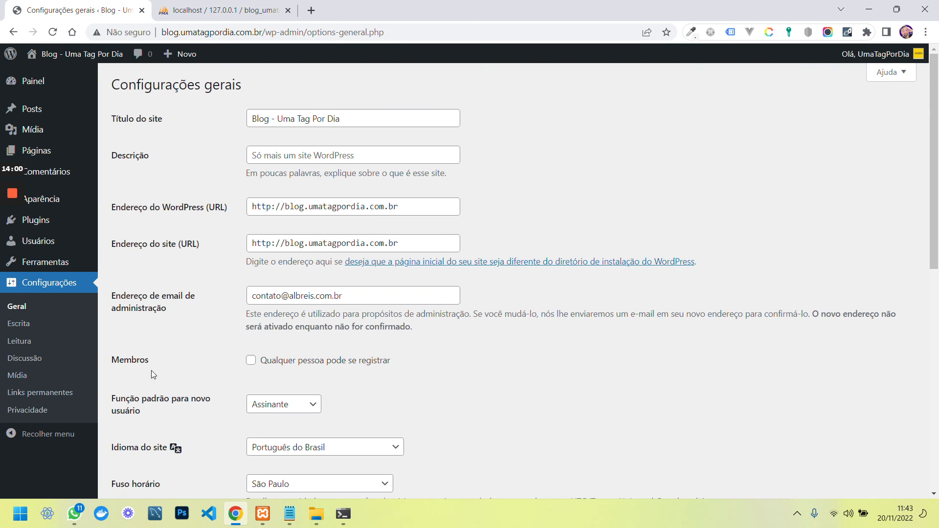
{"action": "left_click", "coordinate": [65, 393]}
{"action": "scroll", "coordinate": [180, 259], "scroll_direction": "down", "scroll_amount": 1}
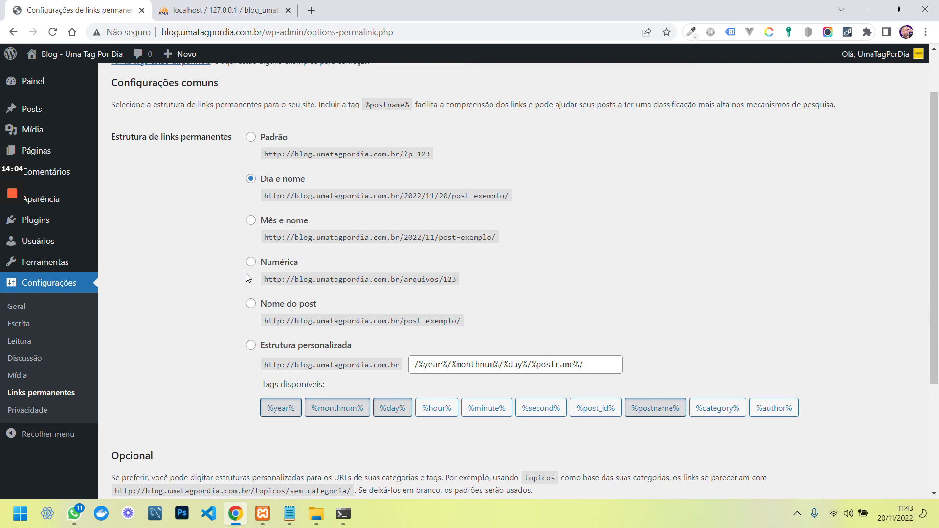
{"action": "scroll", "coordinate": [261, 259], "scroll_direction": "down", "scroll_amount": 2}
{"action": "left_click", "coordinate": [251, 181]}
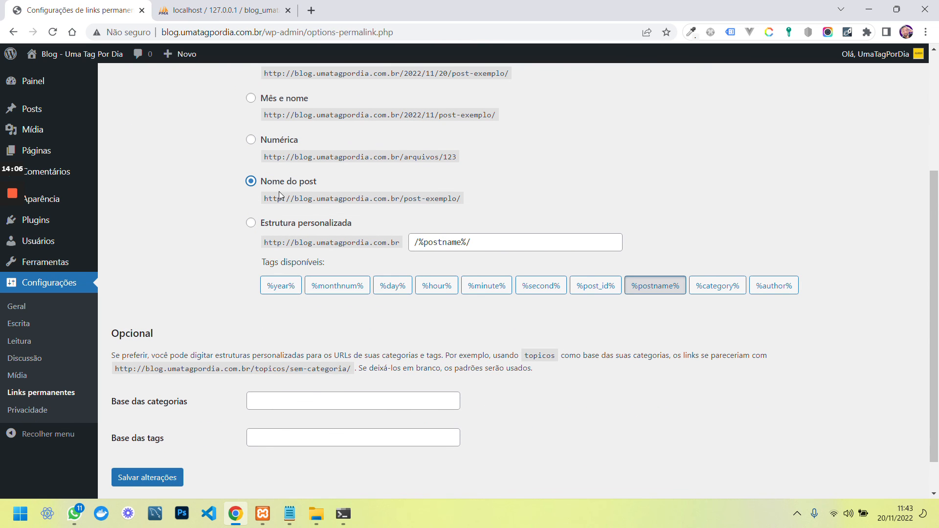
{"action": "scroll", "coordinate": [233, 373], "scroll_direction": "down", "scroll_amount": 1}
{"action": "left_click", "coordinate": [152, 436]}
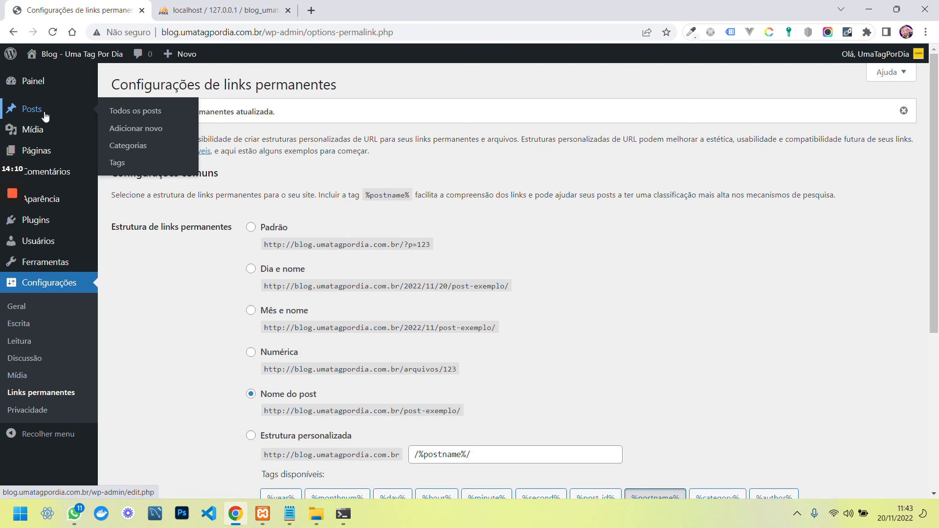
Open 'Olá, mundo!' in the editor, dismiss the welcome guide, then view the post at /ola-mundo/
{"action": "left_click", "coordinate": [45, 116]}
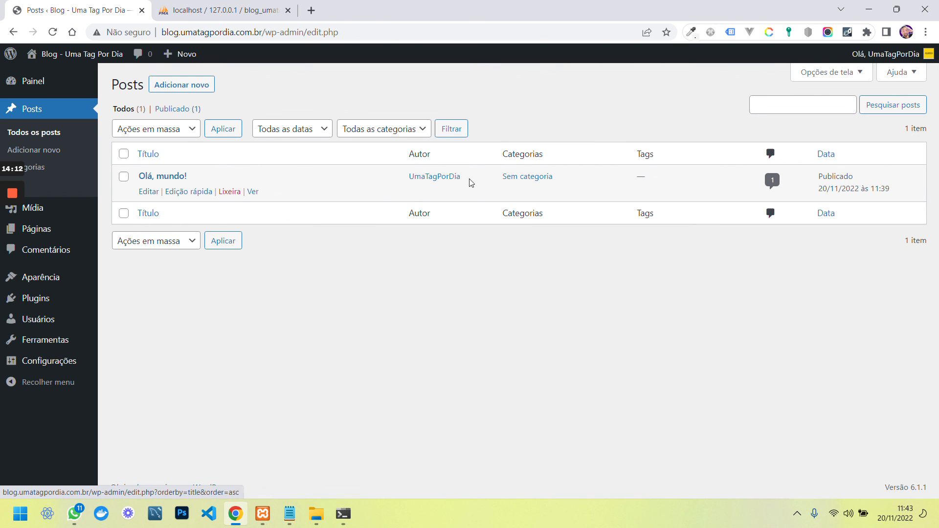
{"action": "left_click", "coordinate": [172, 177]}
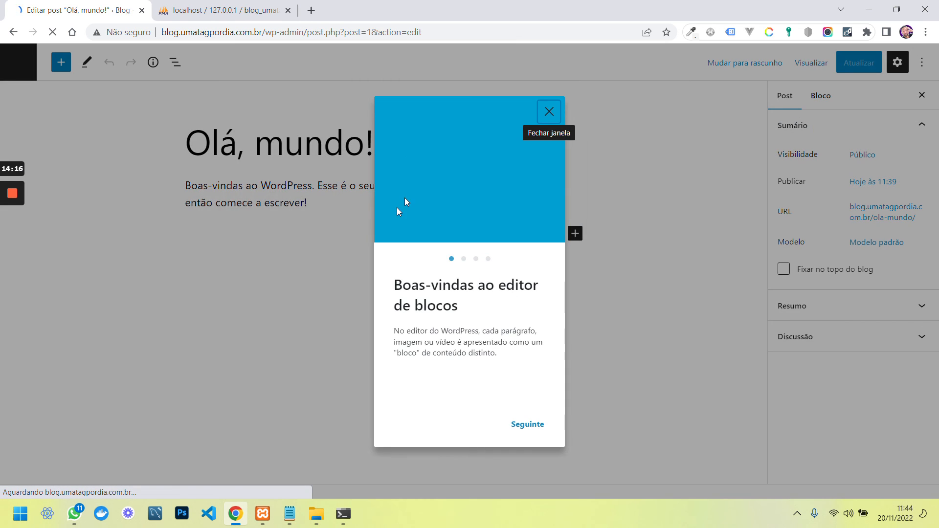
{"action": "left_click", "coordinate": [548, 112]}
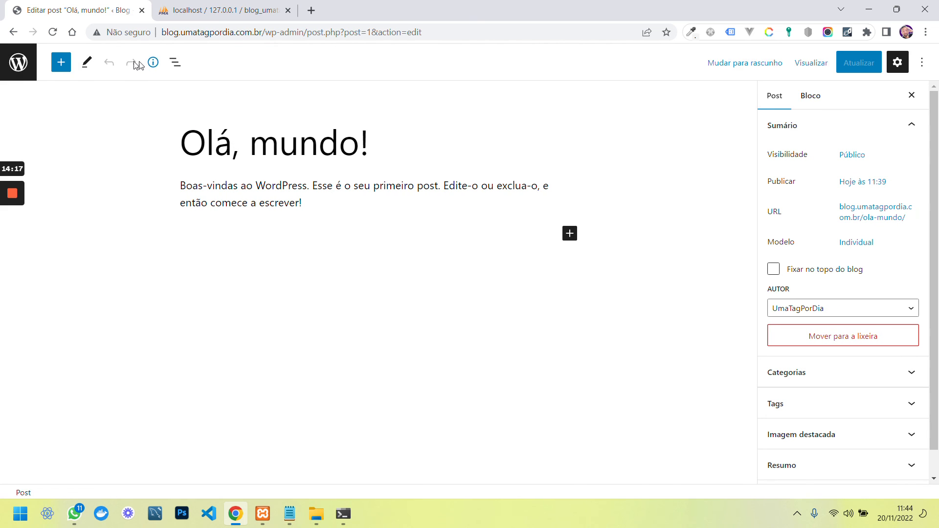
{"action": "left_click", "coordinate": [19, 68]}
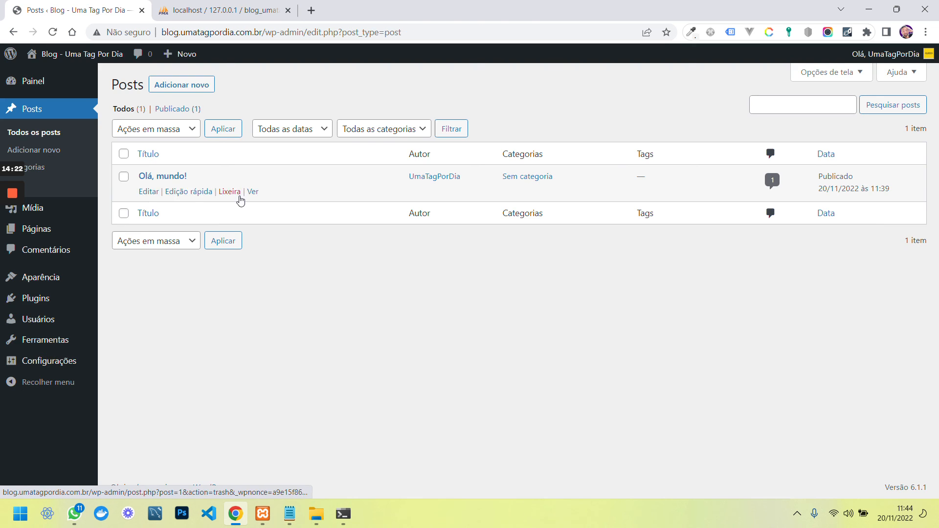
{"action": "left_click", "coordinate": [252, 192]}
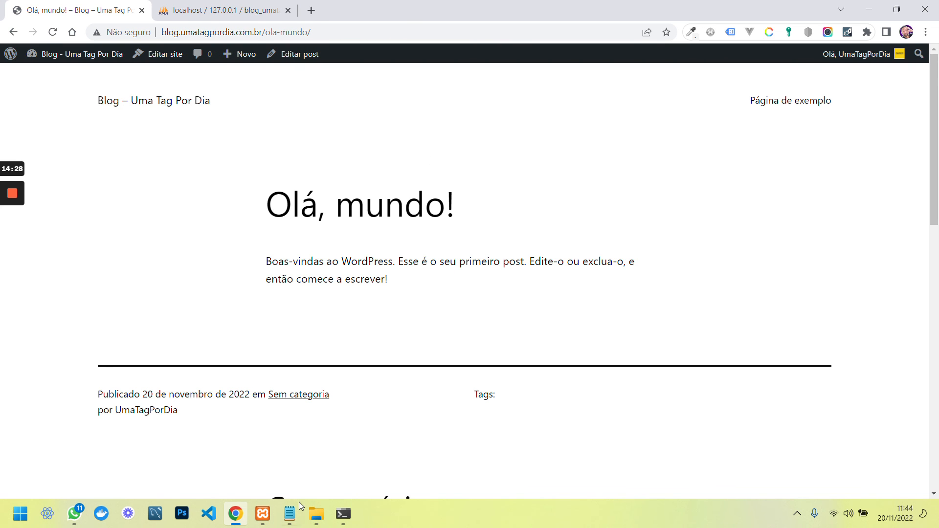
{"action": "left_click", "coordinate": [316, 514]}
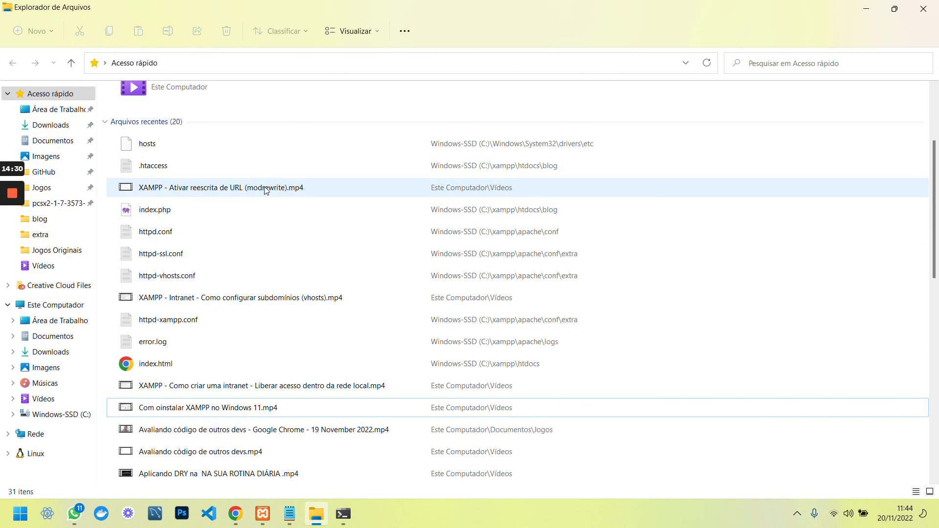
{"action": "scroll", "coordinate": [264, 191], "scroll_direction": "up", "scroll_amount": 3}
{"action": "double_click", "coordinate": [166, 280]}
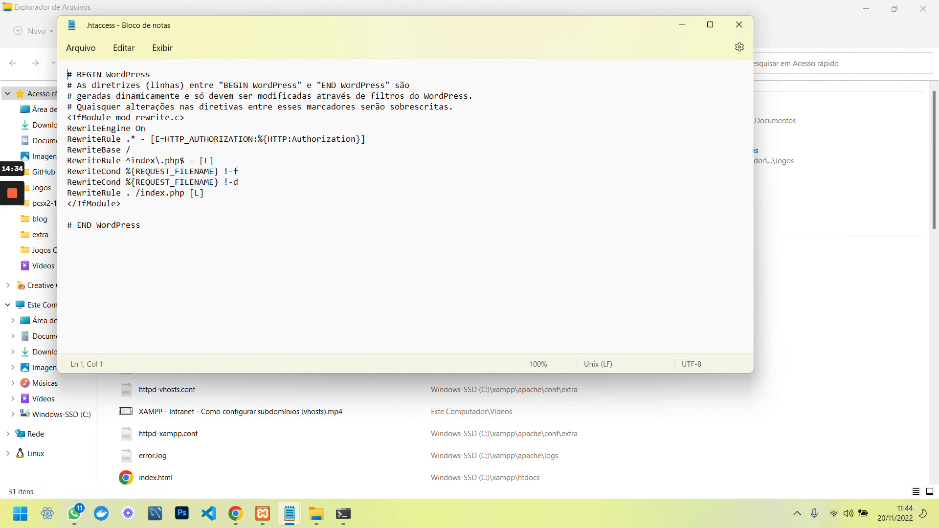
{"action": "key", "text": "ctrl+a"}
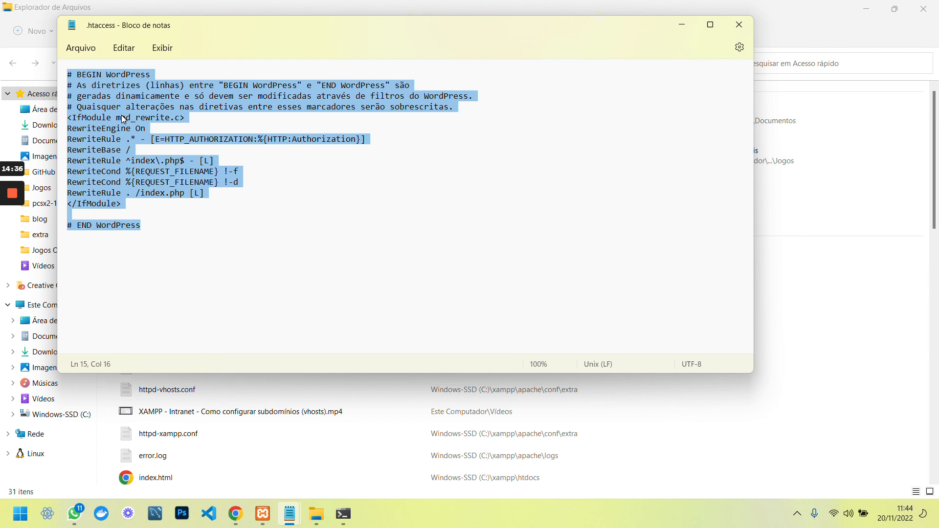
{"action": "key", "text": "Delete"}
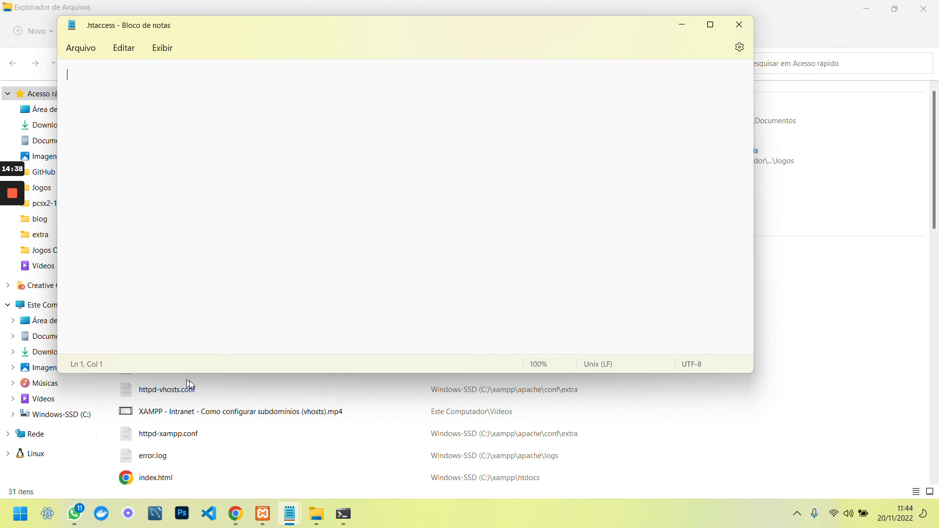
{"action": "left_click", "coordinate": [235, 513]}
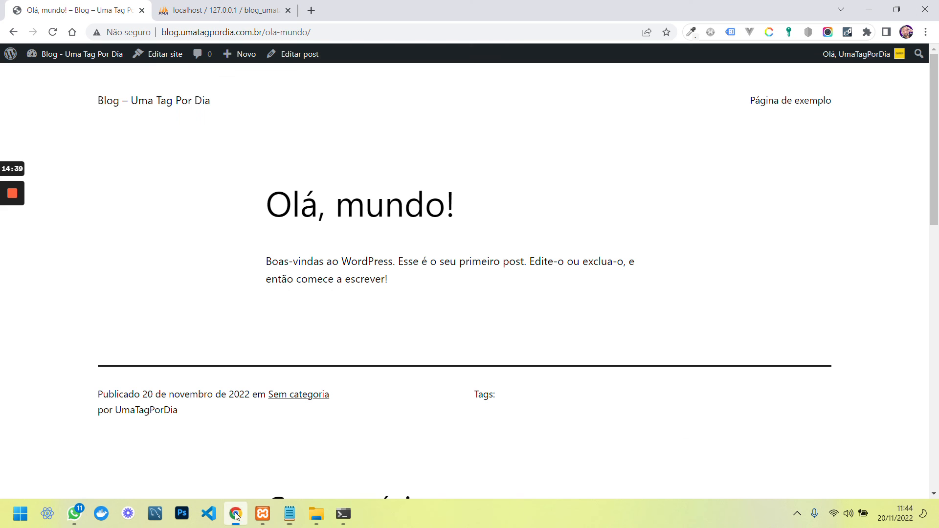
{"action": "left_click", "coordinate": [51, 37]}
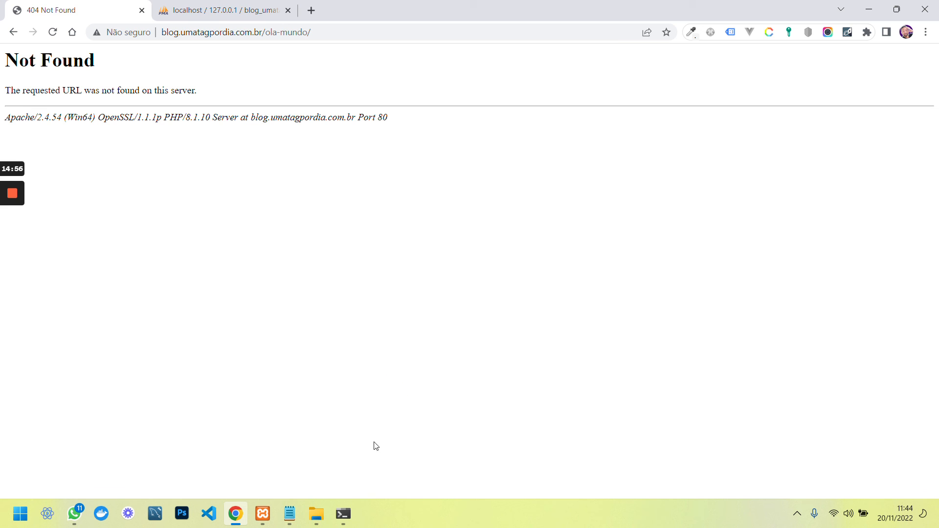
{"action": "mouse_move", "coordinate": [296, 519]}
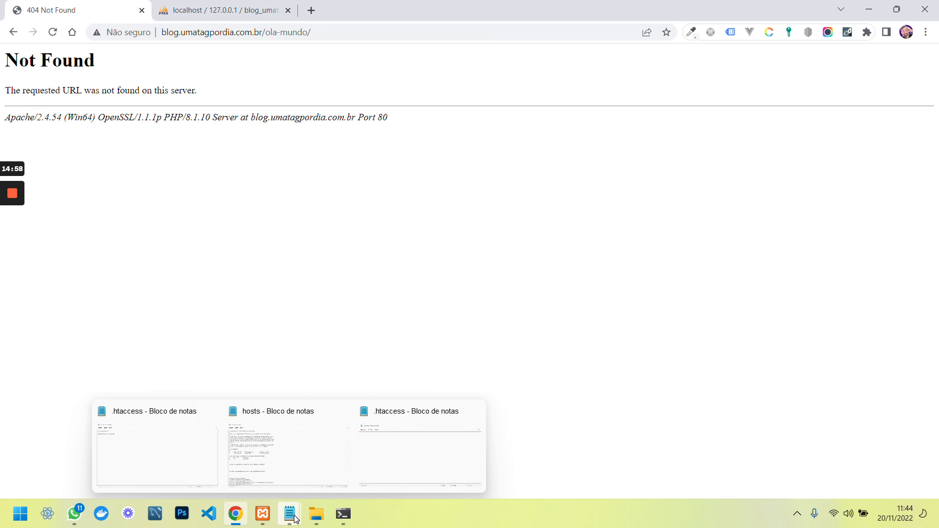
{"action": "left_click", "coordinate": [377, 457]}
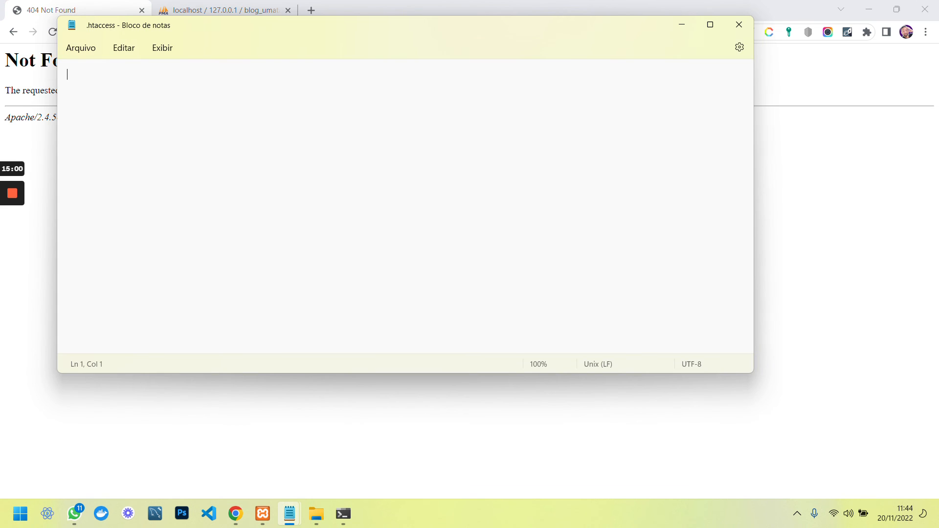
{"action": "key", "text": "ctrl+z"}
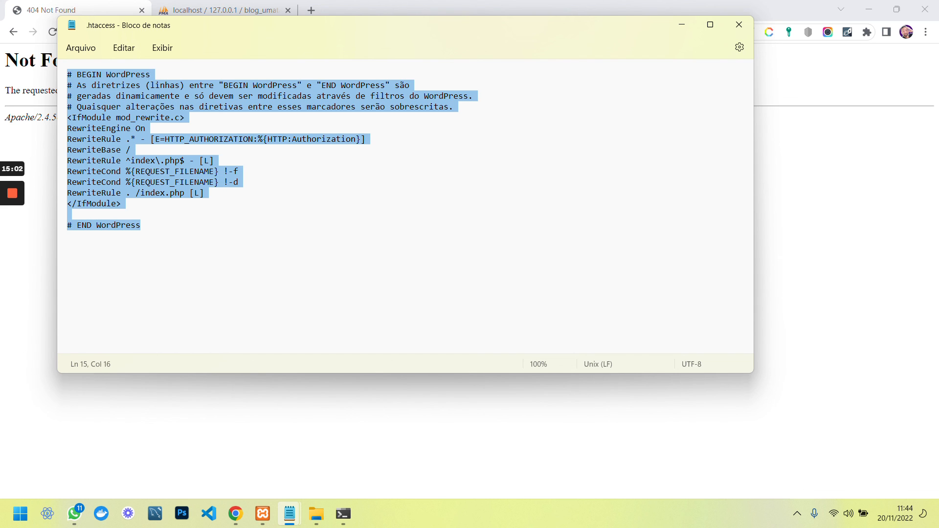
{"action": "left_click", "coordinate": [739, 24]}
{"action": "left_click", "coordinate": [52, 32]}
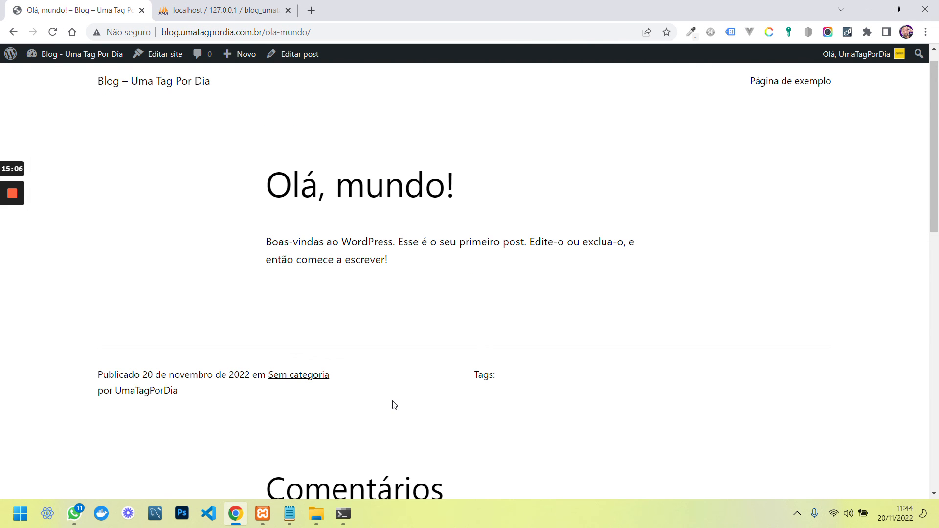
Browse the post, the Página de exemplo page and the blog home page
{"action": "scroll", "coordinate": [394, 405], "scroll_direction": "down", "scroll_amount": 14}
{"action": "scroll", "coordinate": [375, 356], "scroll_direction": "up", "scroll_amount": 15}
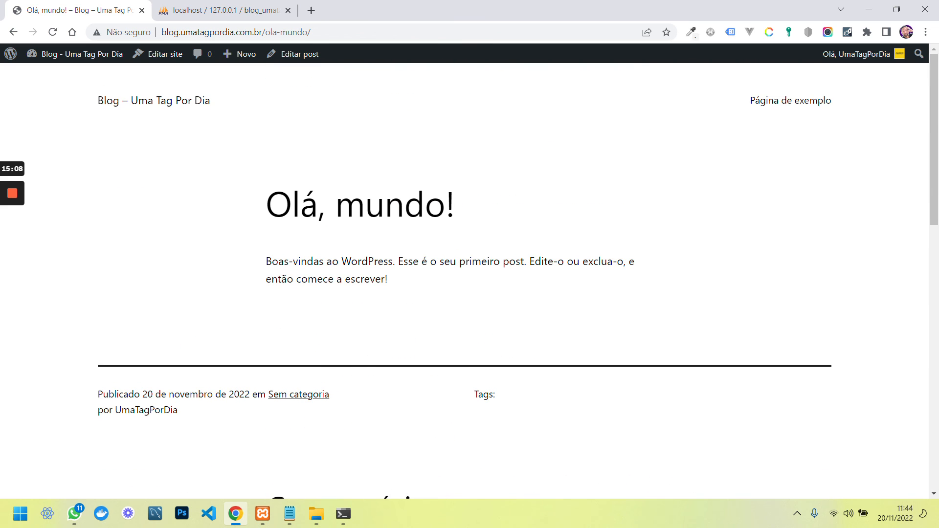
{"action": "triple_click", "coordinate": [282, 288]}
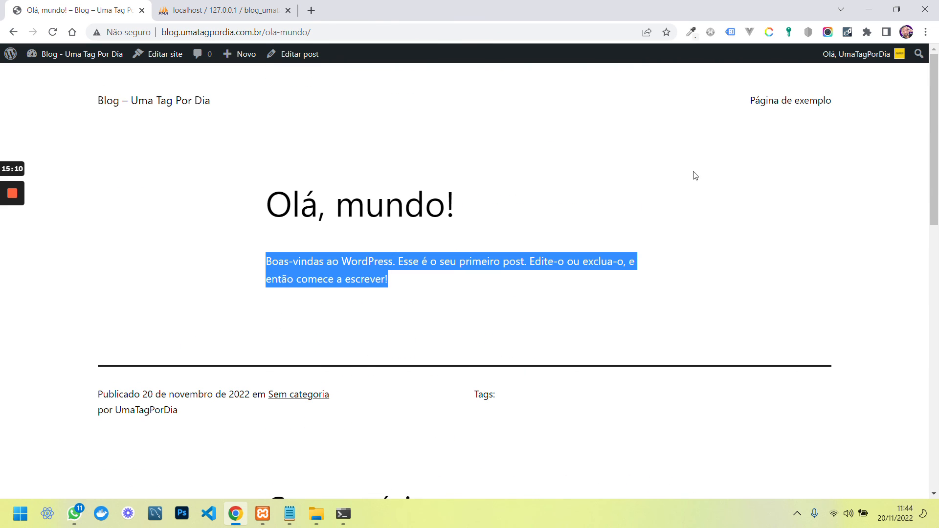
{"action": "left_click", "coordinate": [767, 102]}
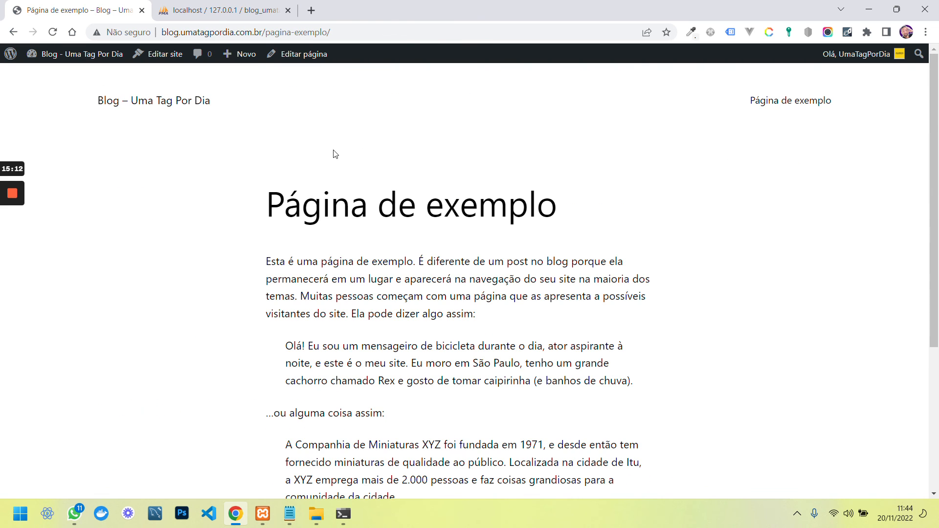
{"action": "scroll", "coordinate": [470, 279], "scroll_direction": "down", "scroll_amount": 6}
{"action": "scroll", "coordinate": [470, 278], "scroll_direction": "up", "scroll_amount": 6}
{"action": "left_click", "coordinate": [161, 103]}
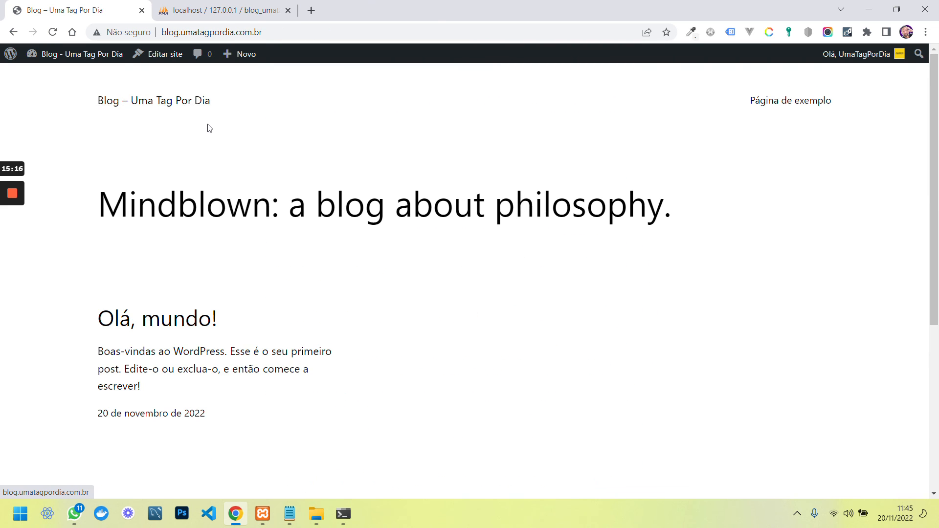
{"action": "scroll", "coordinate": [205, 262], "scroll_direction": "down", "scroll_amount": 5}
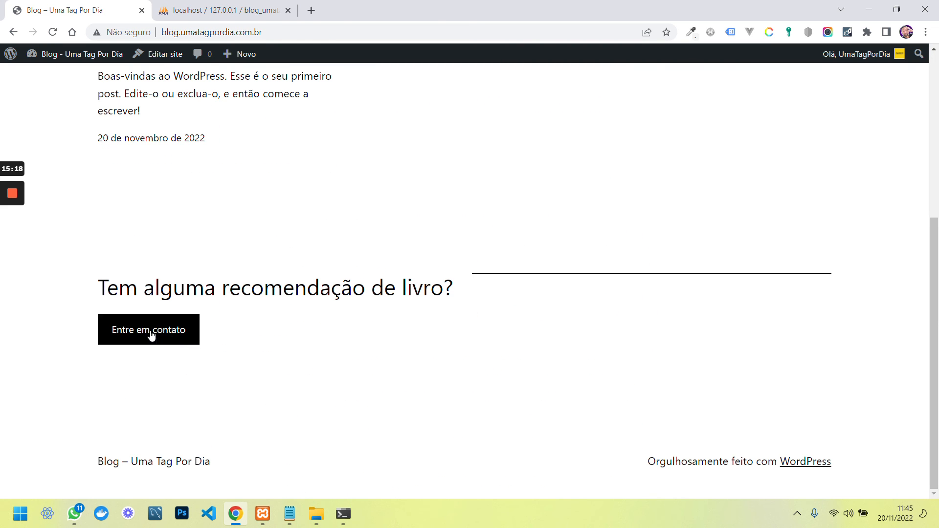
{"action": "scroll", "coordinate": [326, 266], "scroll_direction": "up", "scroll_amount": 5}
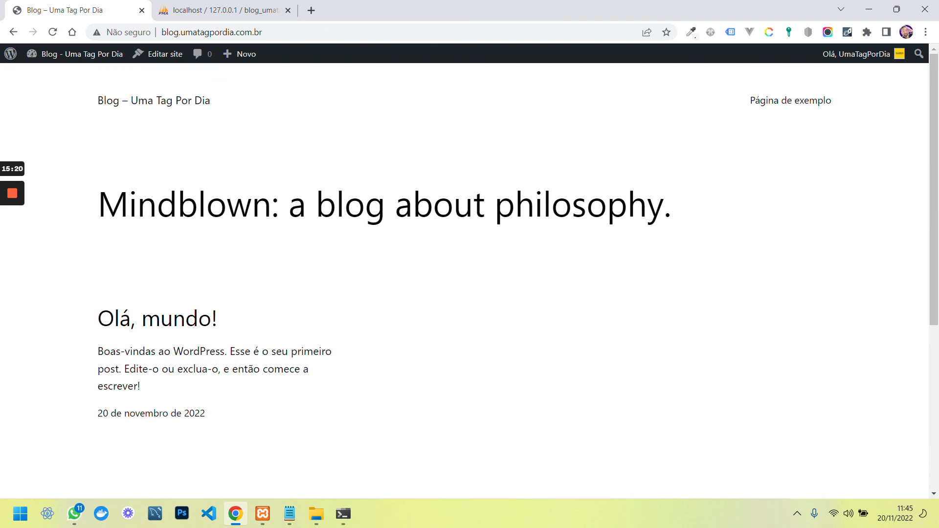
Open 'Olá, mundo!' and publish a comment reading 'teste'
{"action": "left_click", "coordinate": [170, 323]}
{"action": "scroll", "coordinate": [440, 210], "scroll_direction": "down", "scroll_amount": 4}
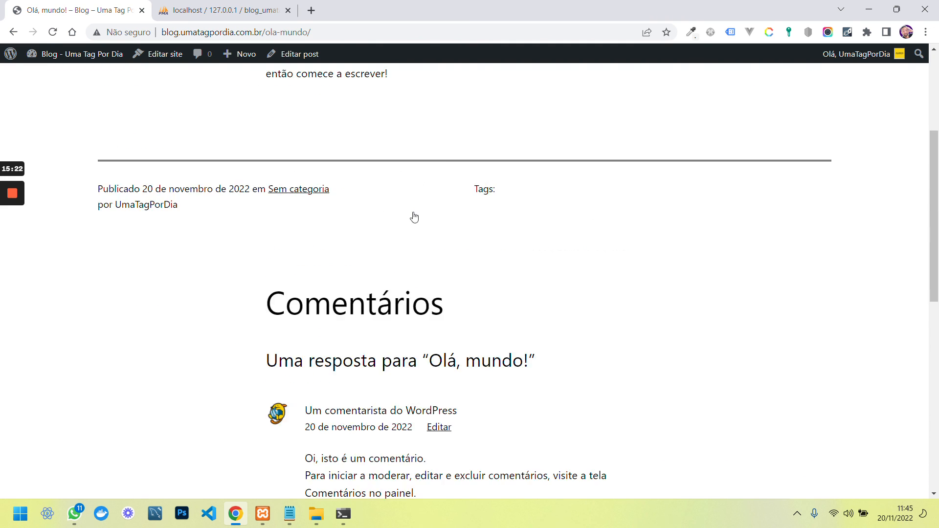
{"action": "scroll", "coordinate": [415, 218], "scroll_direction": "down", "scroll_amount": 10}
{"action": "left_click", "coordinate": [500, 204]}
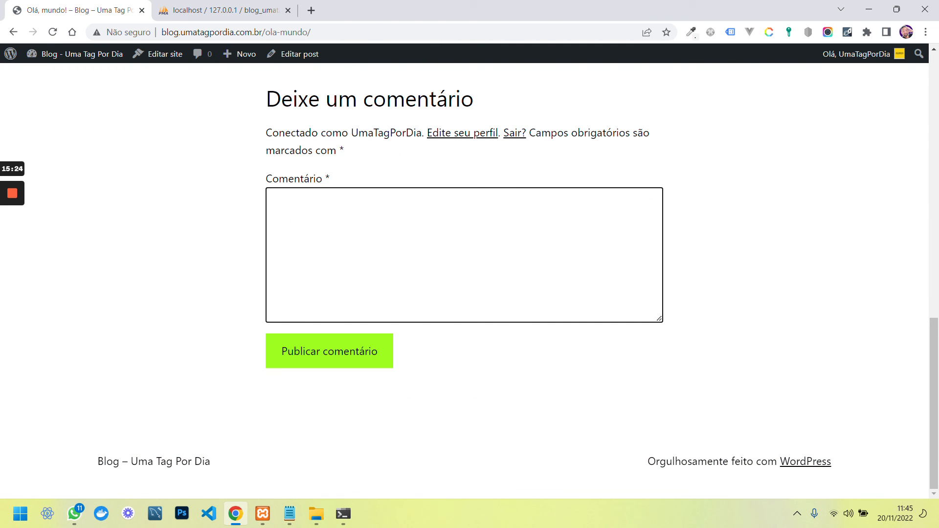
{"action": "type", "text": "teste"}
{"action": "left_click", "coordinate": [366, 362]}
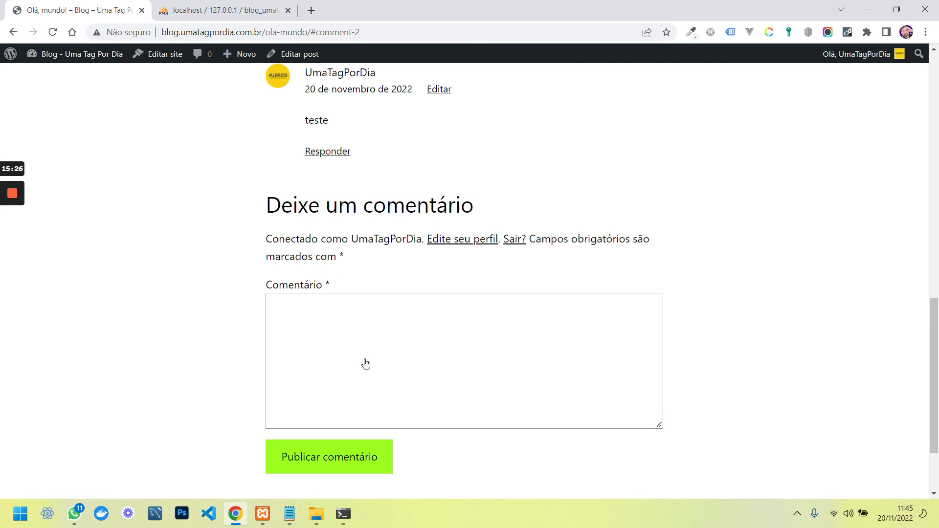
{"action": "scroll", "coordinate": [280, 206], "scroll_direction": "up", "scroll_amount": 2}
{"action": "scroll", "coordinate": [467, 208], "scroll_direction": "up", "scroll_amount": 8}
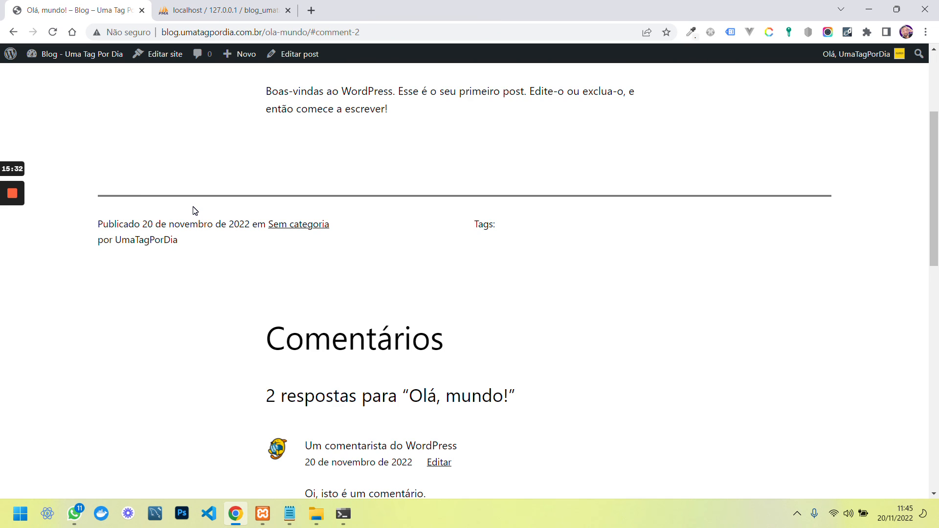
{"action": "scroll", "coordinate": [195, 209], "scroll_direction": "up", "scroll_amount": 4}
{"action": "left_click", "coordinate": [91, 55]}
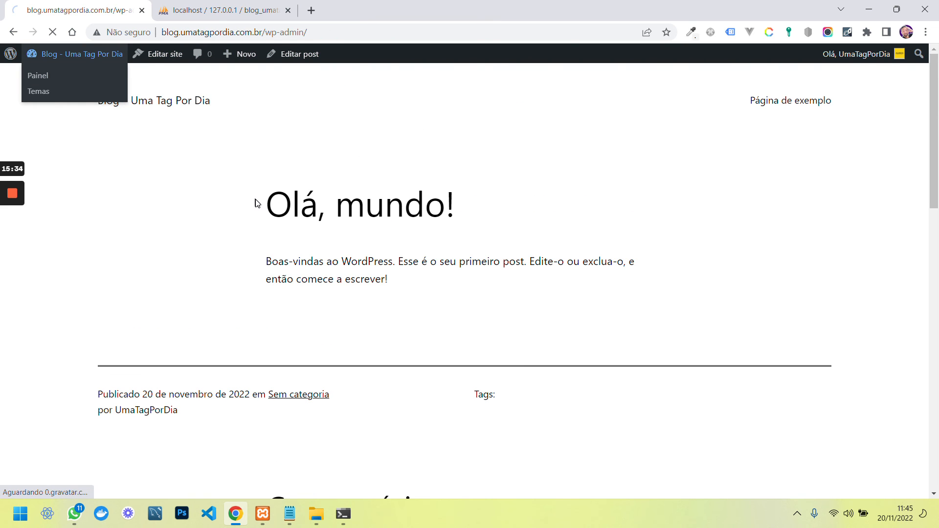